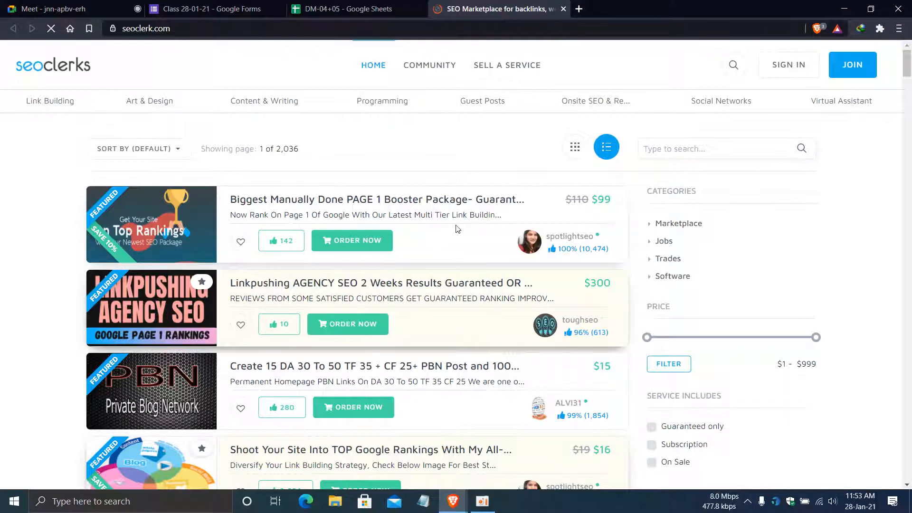
# - Browse the service listings, then open the JOIN sign-up dialog
pyautogui.scroll(-1, 455, 235)
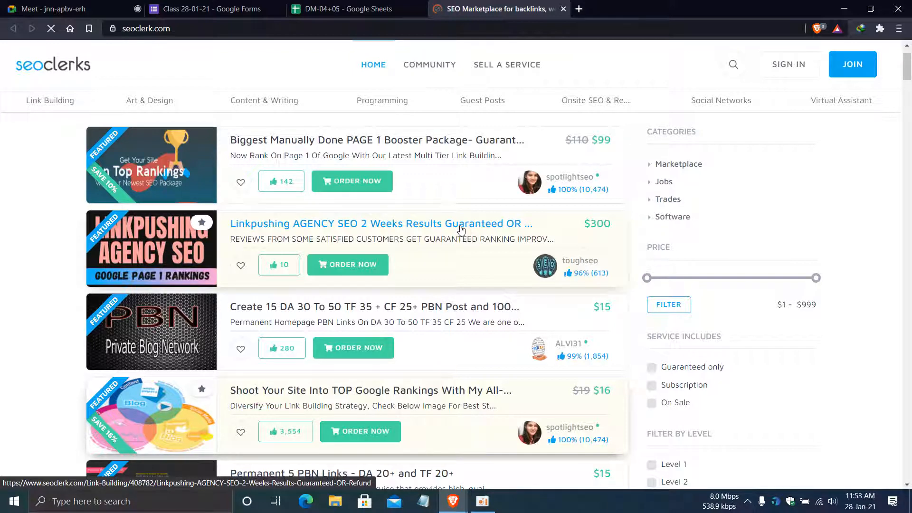
pyautogui.scroll(-5, 464, 229)
pyautogui.scroll(5, 464, 230)
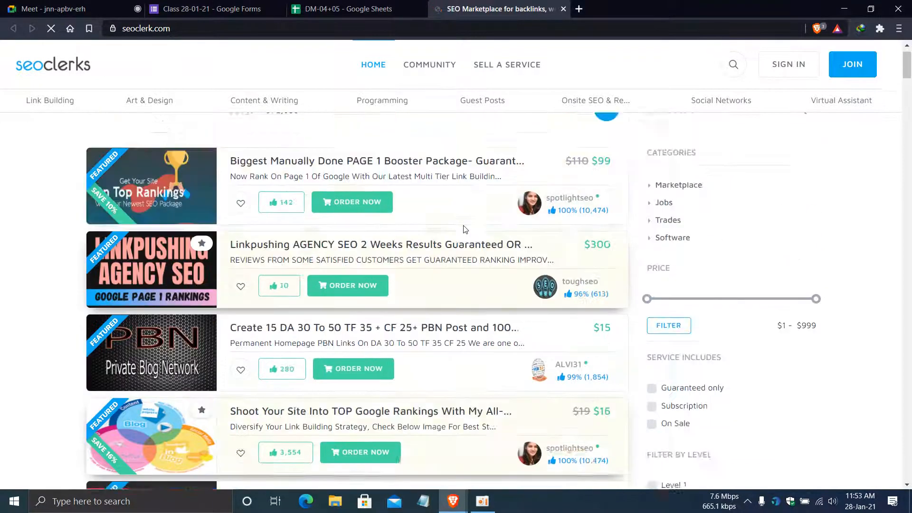
pyautogui.scroll(-1, 464, 229)
pyautogui.scroll(-9, 465, 230)
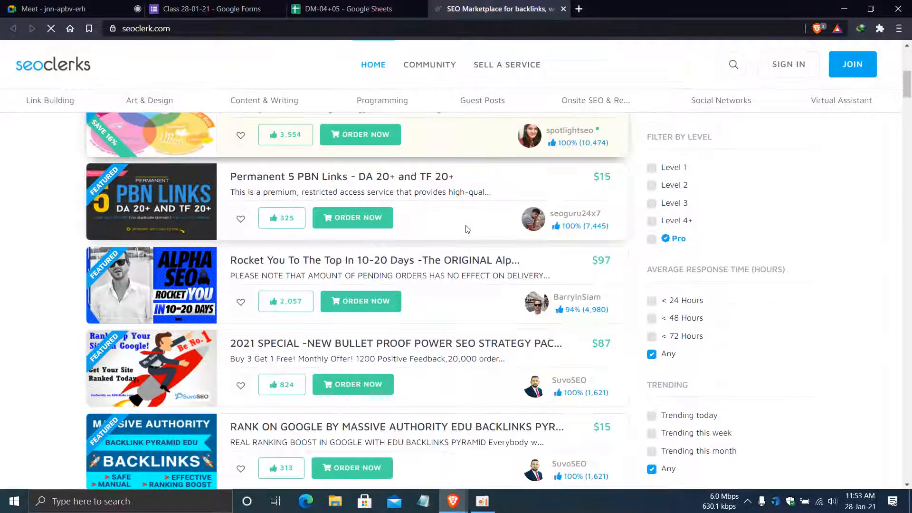
pyautogui.scroll(10, 467, 229)
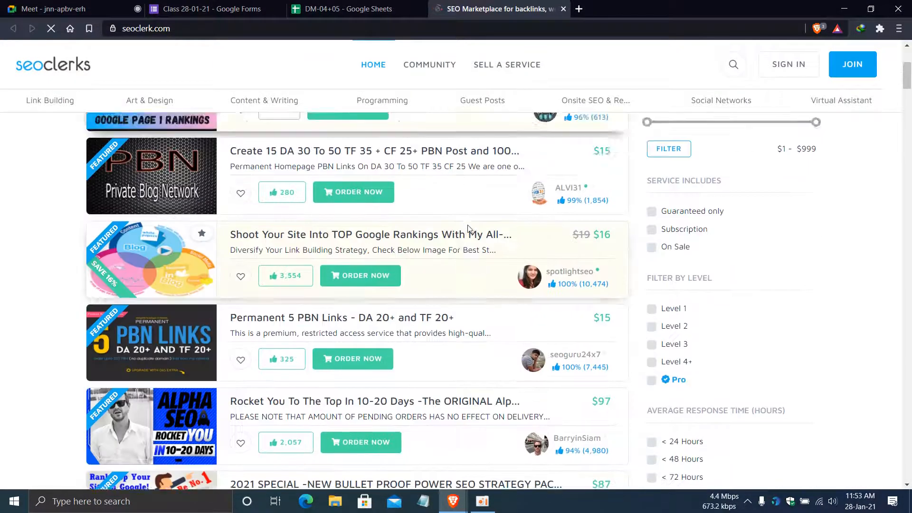
pyautogui.click(856, 65)
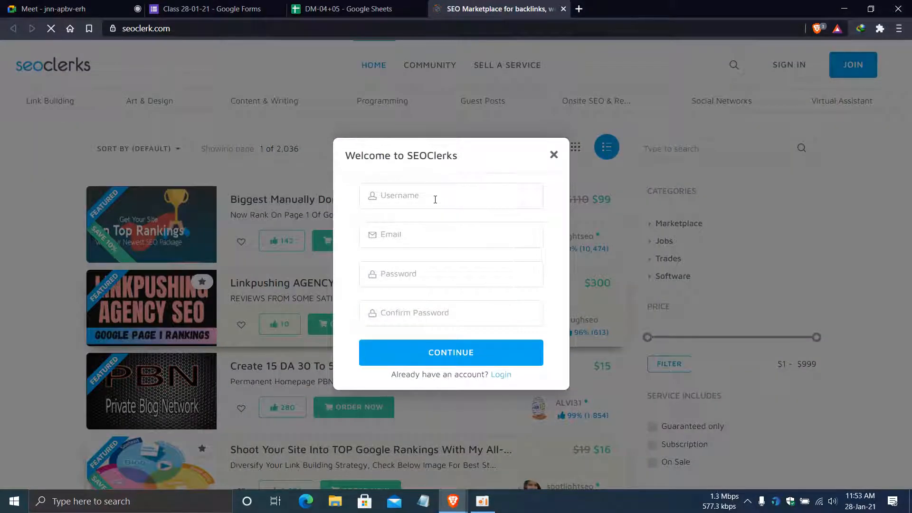
# - Enter a username and the user's email address on the sign-up form, correcting a typo
pyautogui.click(435, 198)
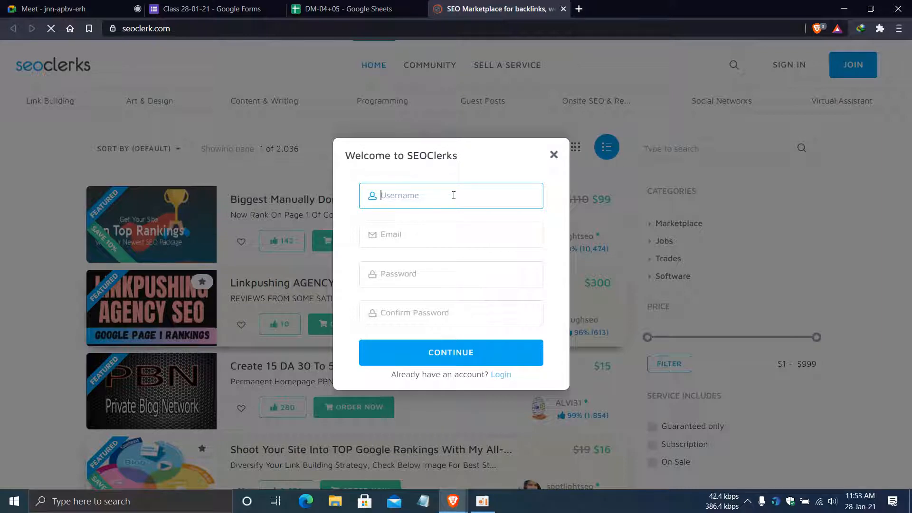
pyautogui.click(440, 235)
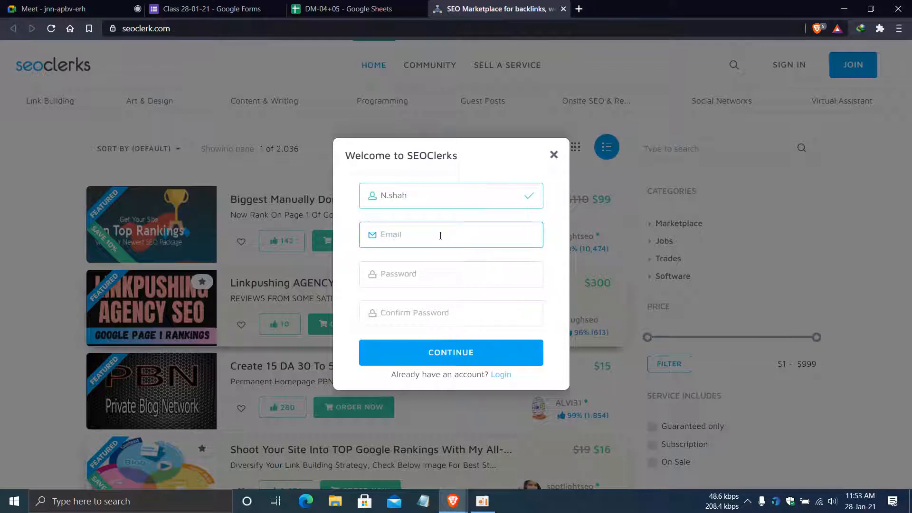
# - Enter the matching password twice and submit, triggering the username-period rejection
pyautogui.click(462, 277)
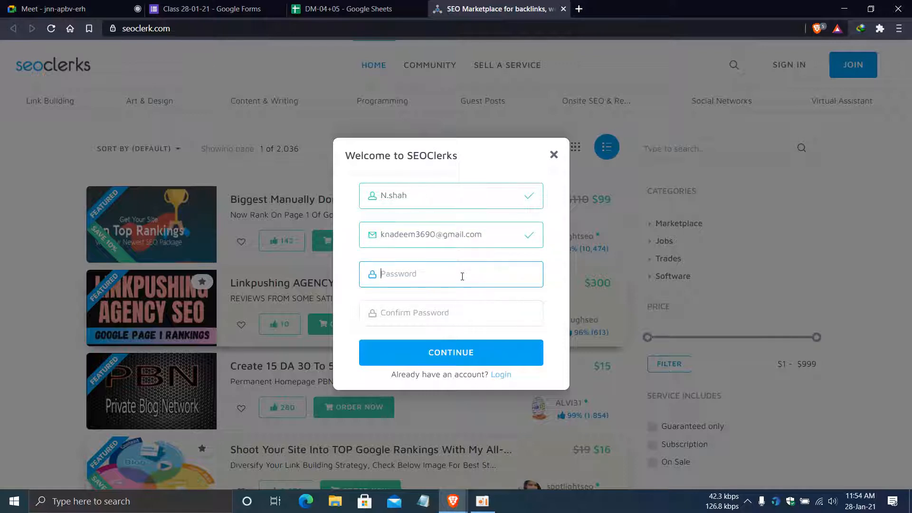
pyautogui.write('•••••••••••••••')
pyautogui.click(468, 312)
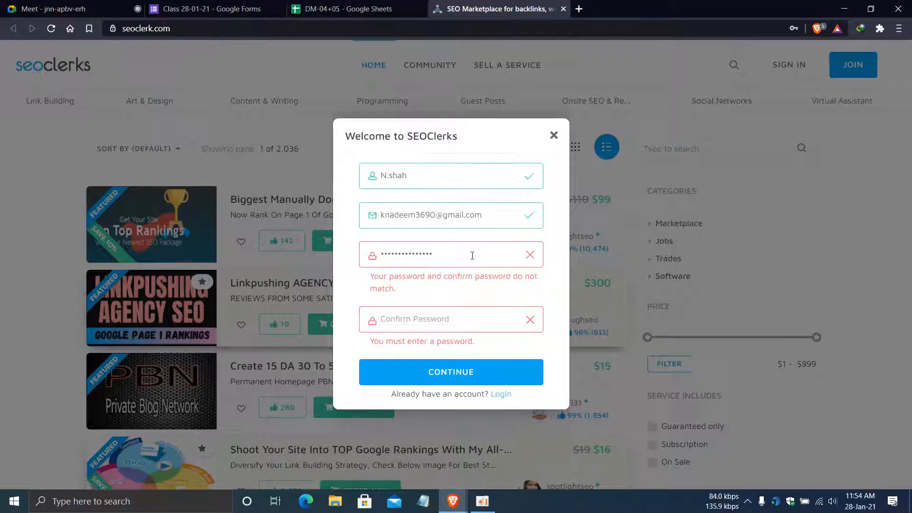
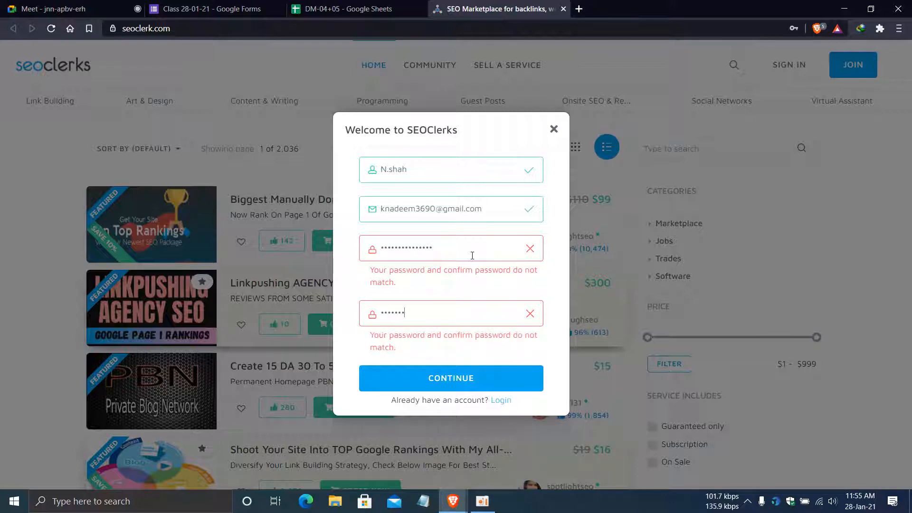
pyautogui.write('••••••')
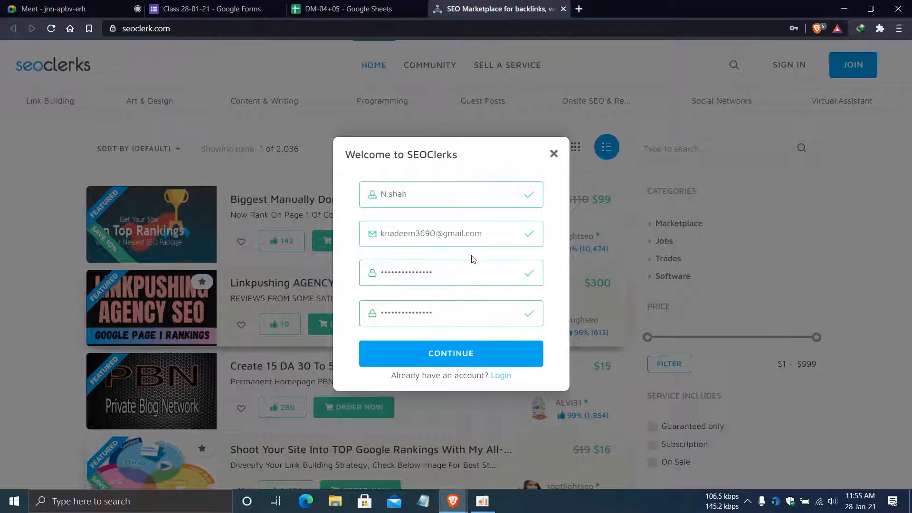
pyautogui.click(469, 351)
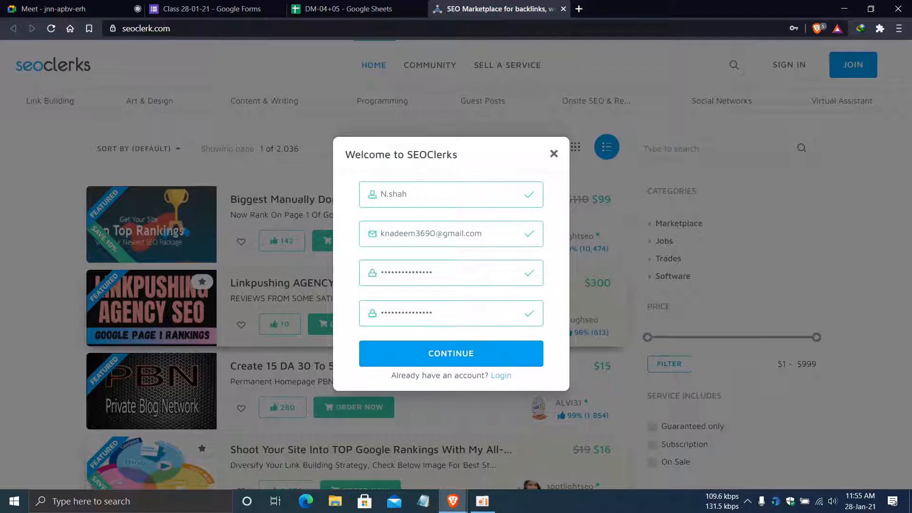
pyautogui.click(476, 353)
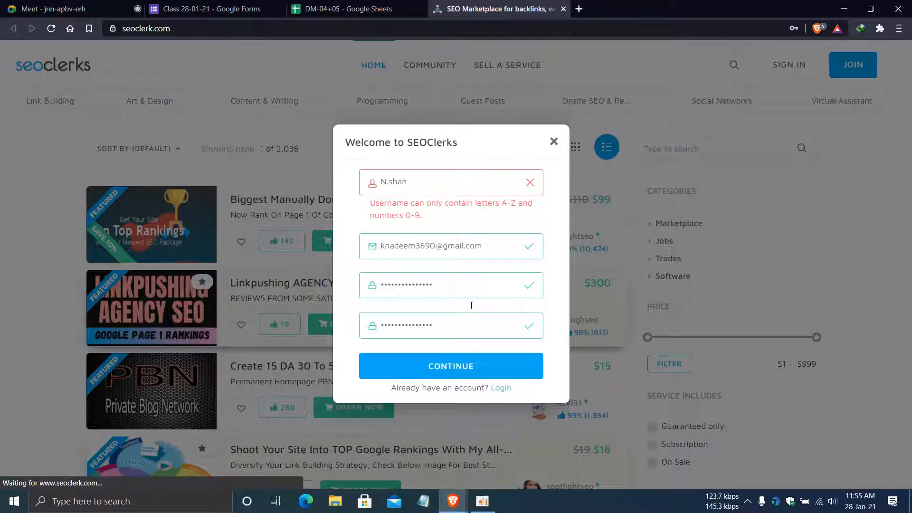
# - Replace the rejected username with a letters-only username
pyautogui.click(458, 182)
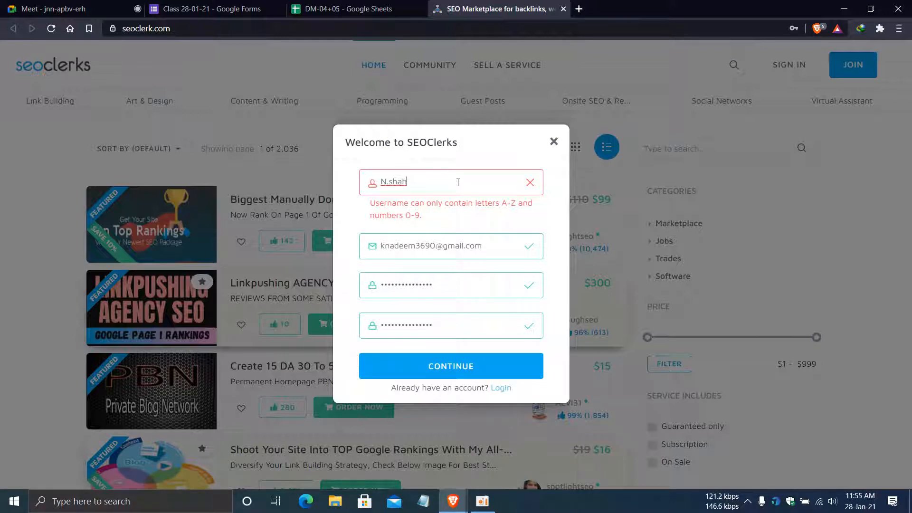
pyautogui.press('BackSpace')
pyautogui.press('BackSpace')
pyautogui.press('BackSpace')
pyautogui.press('BackSpace')
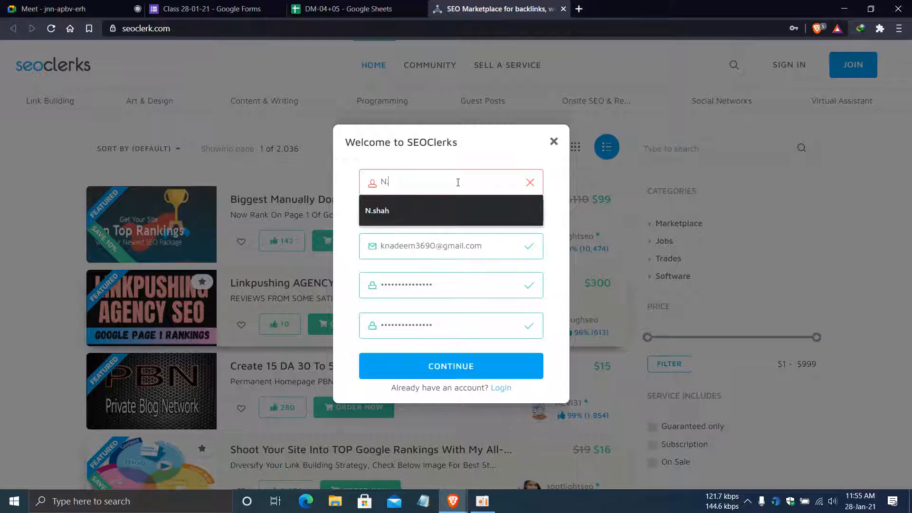
pyautogui.press('BackSpace')
pyautogui.press('BackSpace')
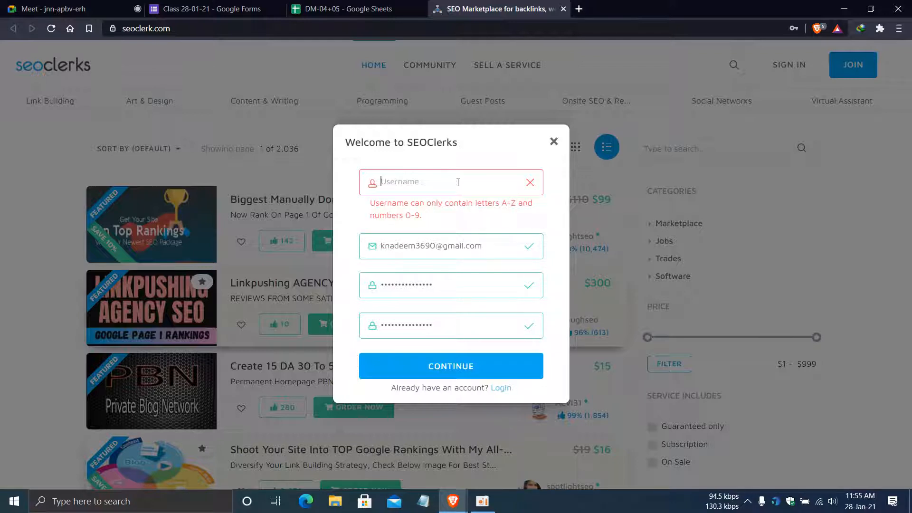
pyautogui.write('N')
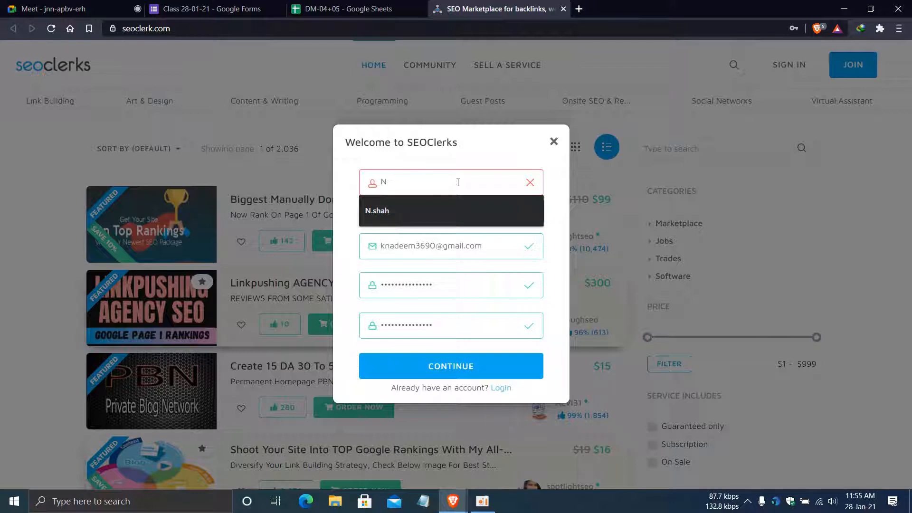
pyautogui.press('BackSpace')
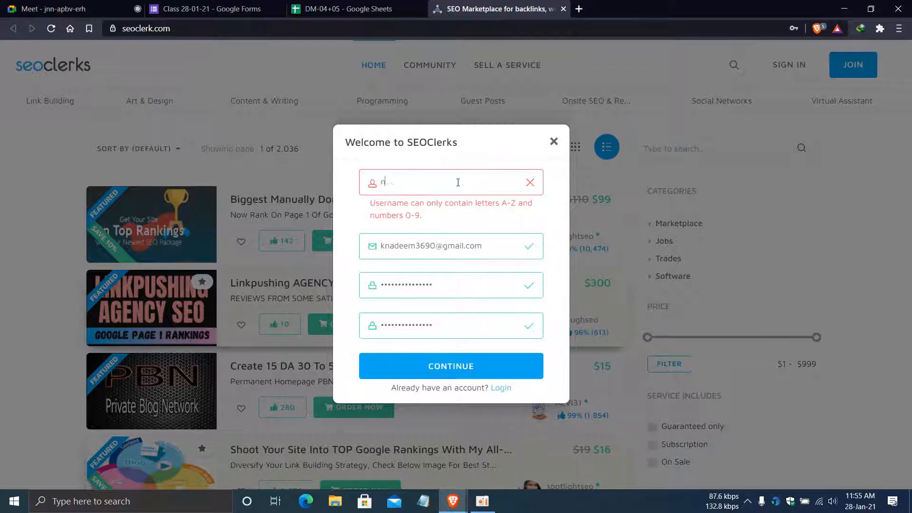
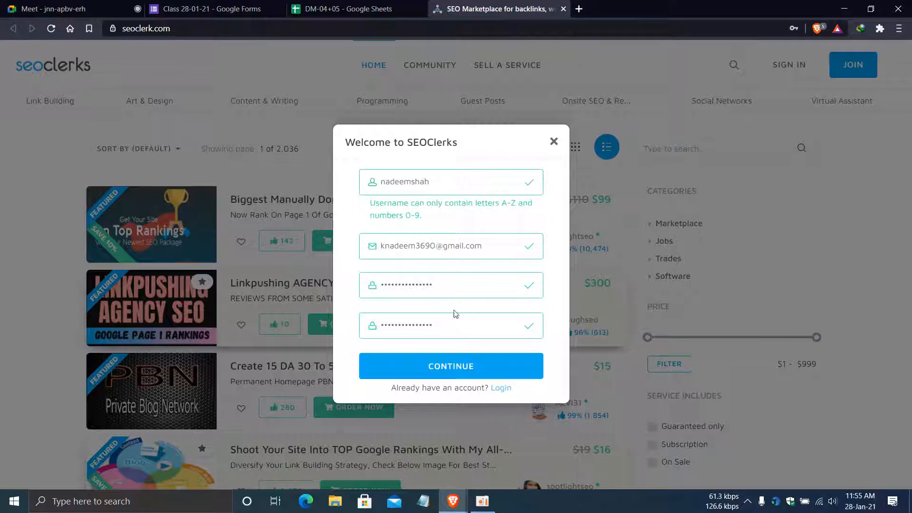
# - Submit the corrected form, save the browser password, choose Seller and enter the user's full name
pyautogui.click(475, 363)
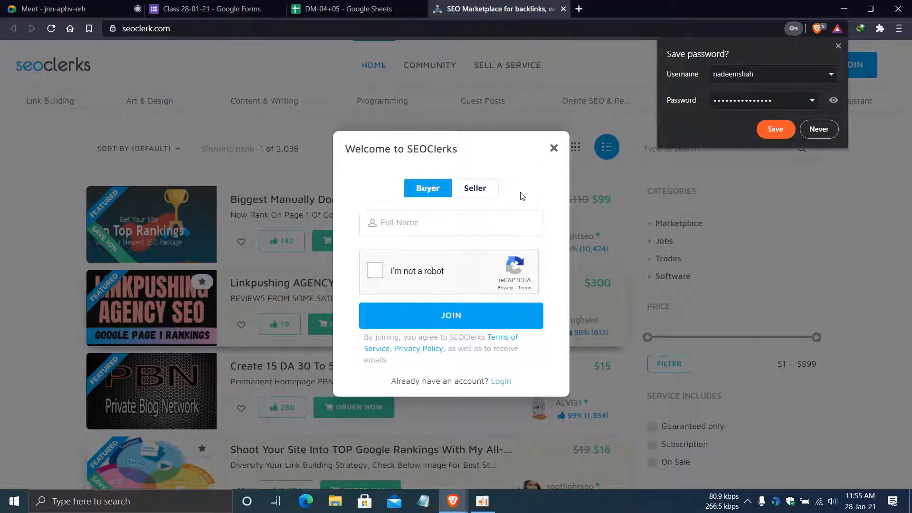
pyautogui.click(759, 131)
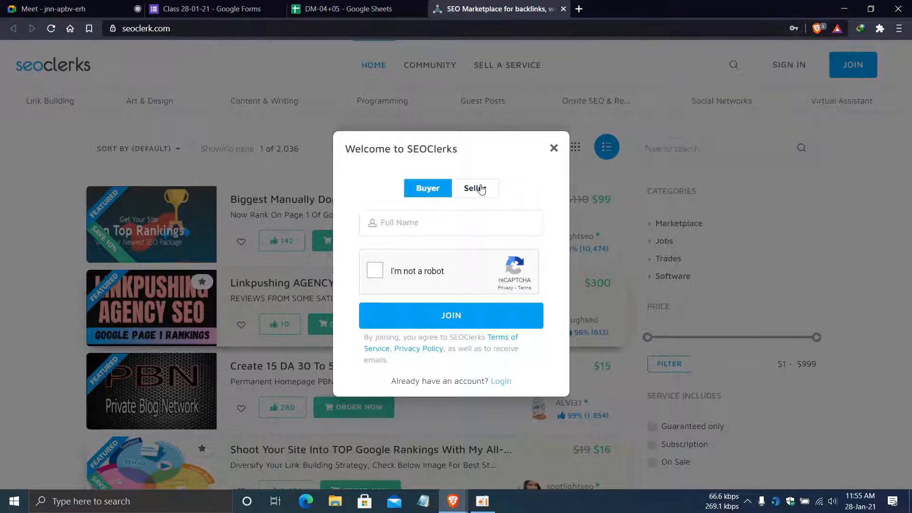
pyautogui.click(481, 189)
pyautogui.click(424, 206)
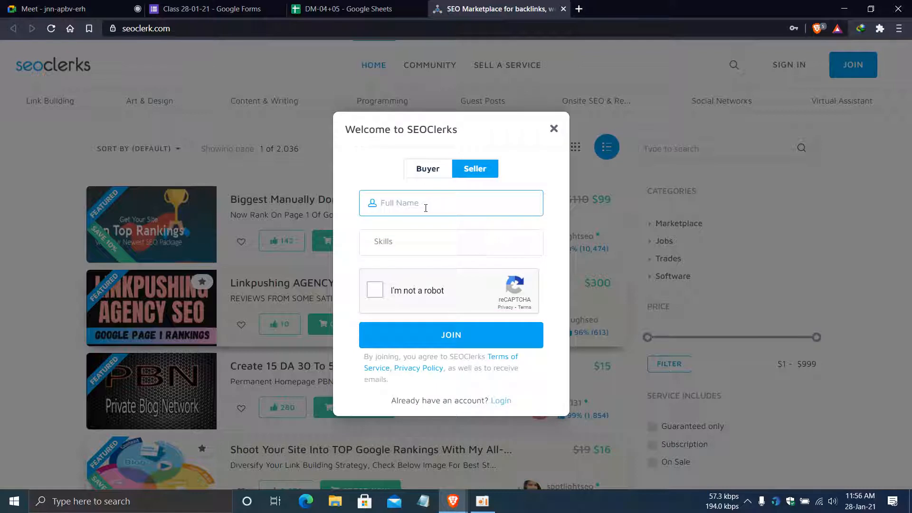
pyautogui.click(418, 252)
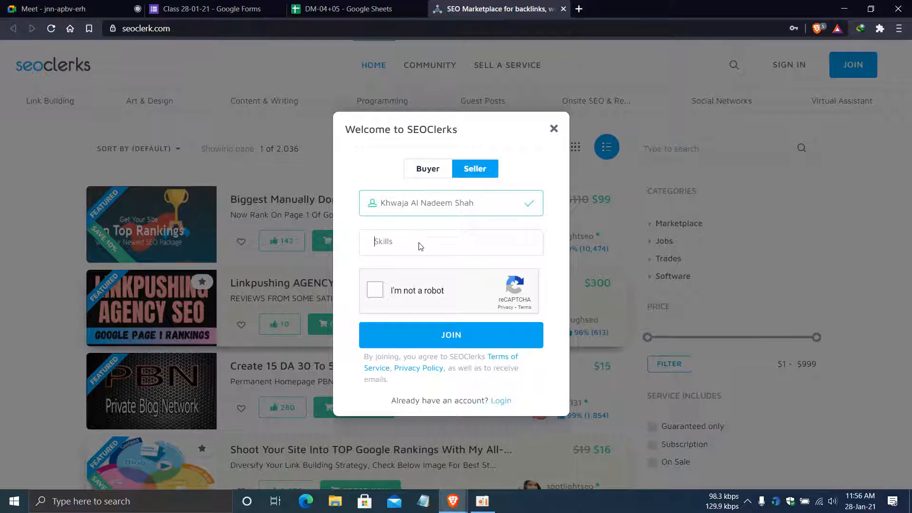
# - Add a DigitalMarketing skill tag, discarding the incomplete Digital tags
pyautogui.write('Digital')
pyautogui.press('Return')
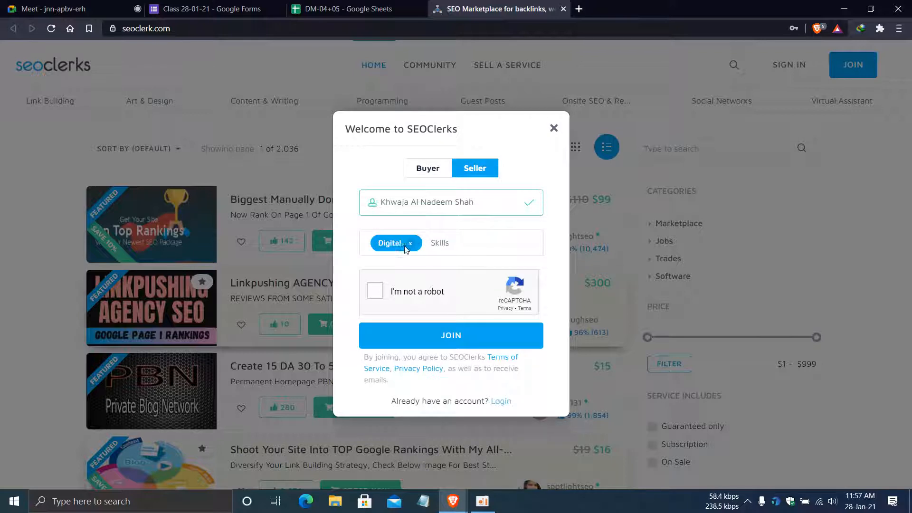
pyautogui.click(410, 244)
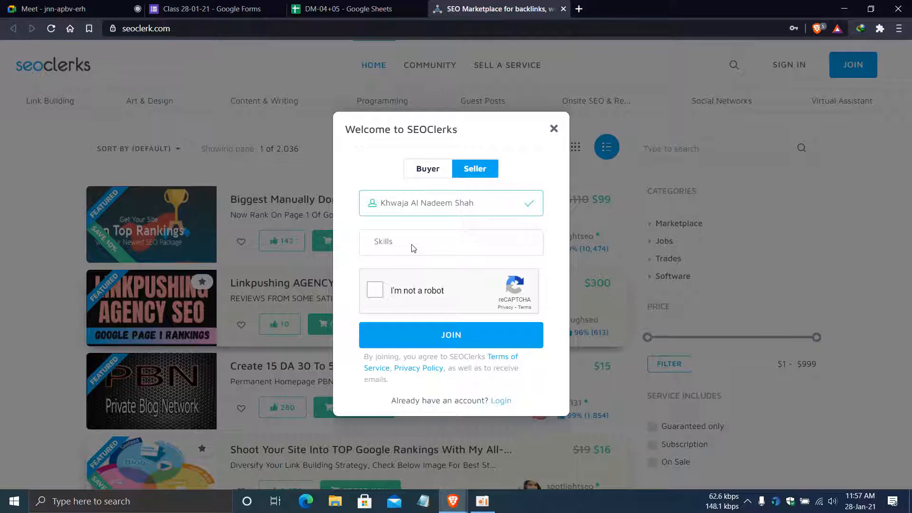
pyautogui.write('Digital')
pyautogui.press('Return')
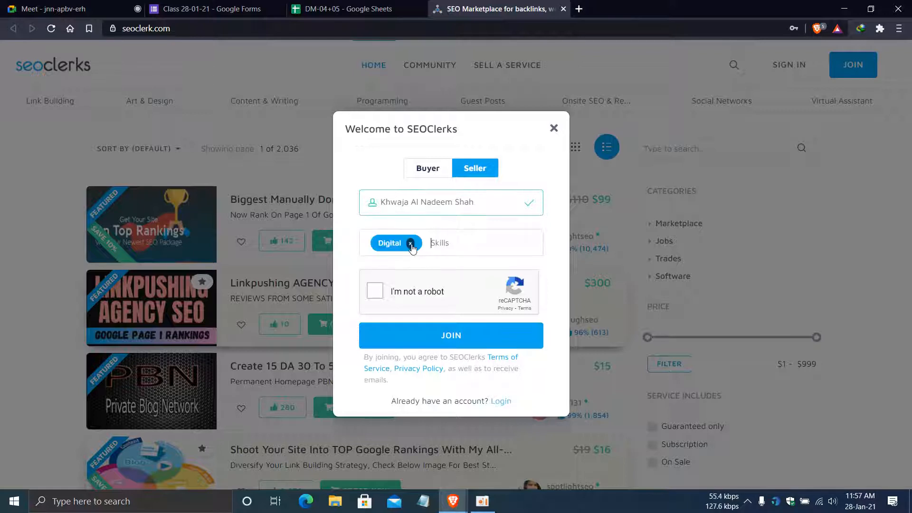
pyautogui.click(410, 244)
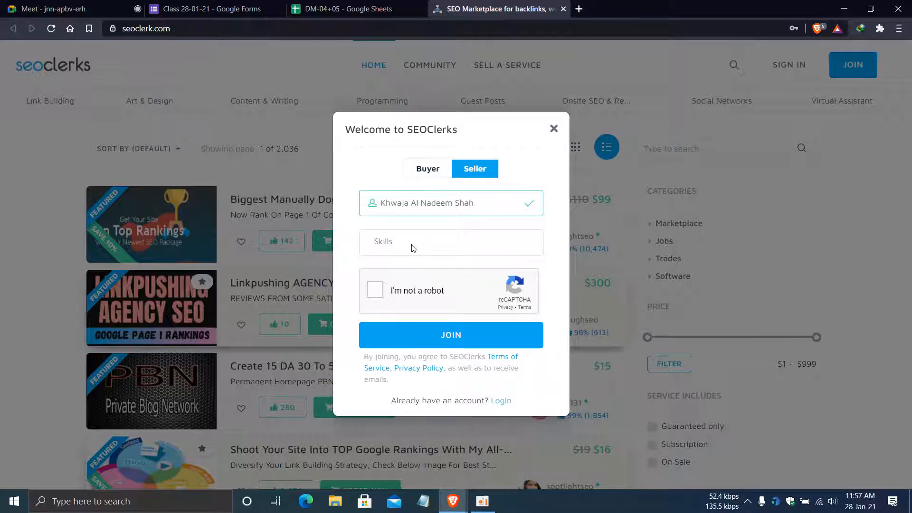
pyautogui.write('DigitalMarketing')
pyautogui.press('Return')
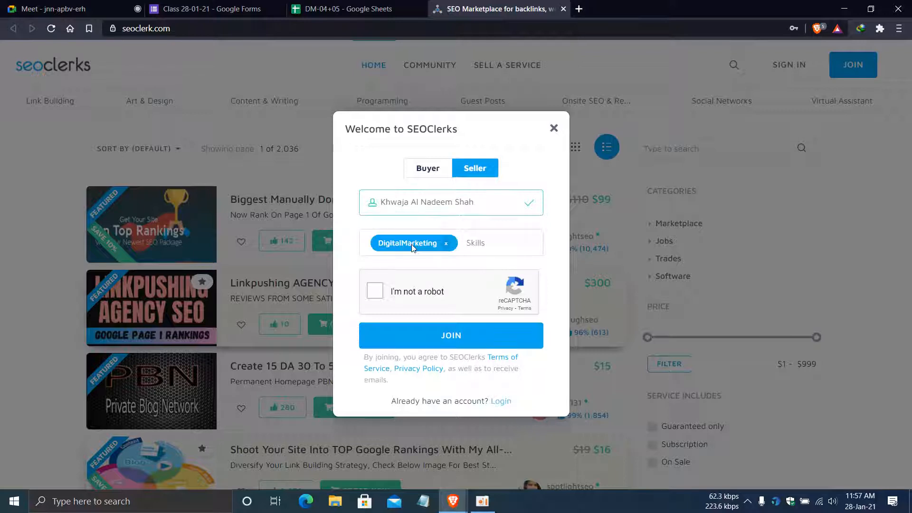
# - Try SocialMedia and SocialMediaMarke skill tags, then remove them and the stray tag
pyautogui.write('SocialMedia')
pyautogui.press('Return')
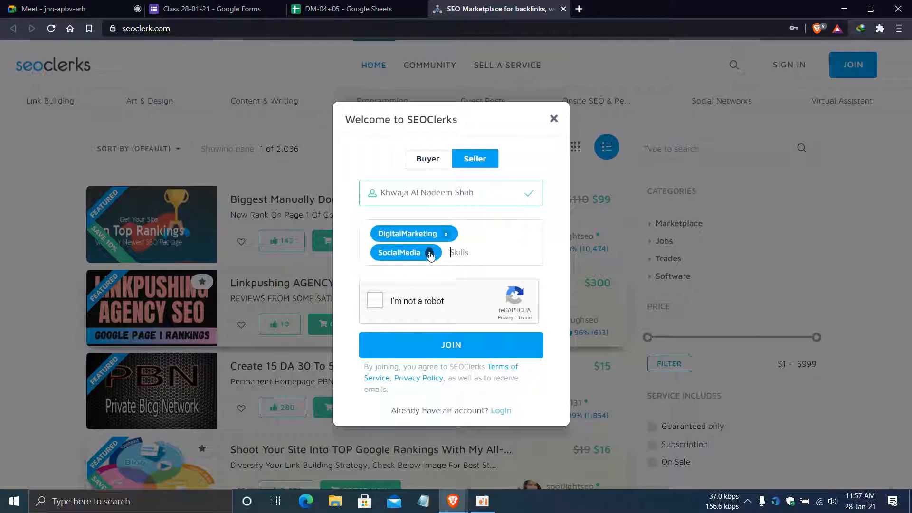
pyautogui.click(429, 252)
pyautogui.click(487, 243)
pyautogui.write('So')
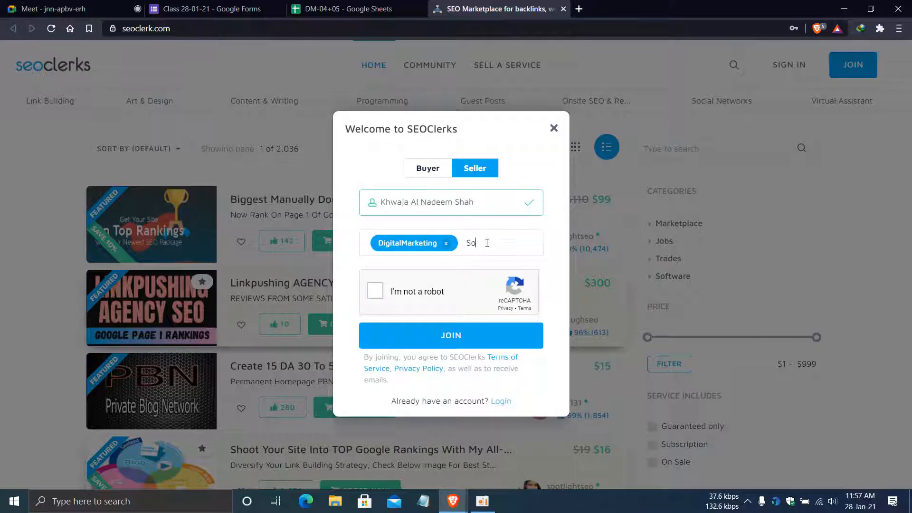
pyautogui.write('cialMediaMa')
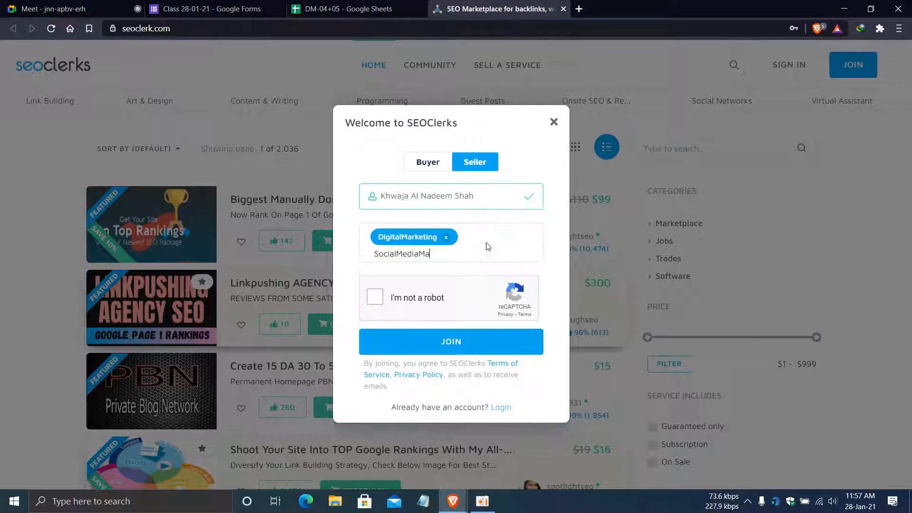
pyautogui.write('rkr')
pyautogui.press('BackSpace')
pyautogui.write('e')
pyautogui.press('Return')
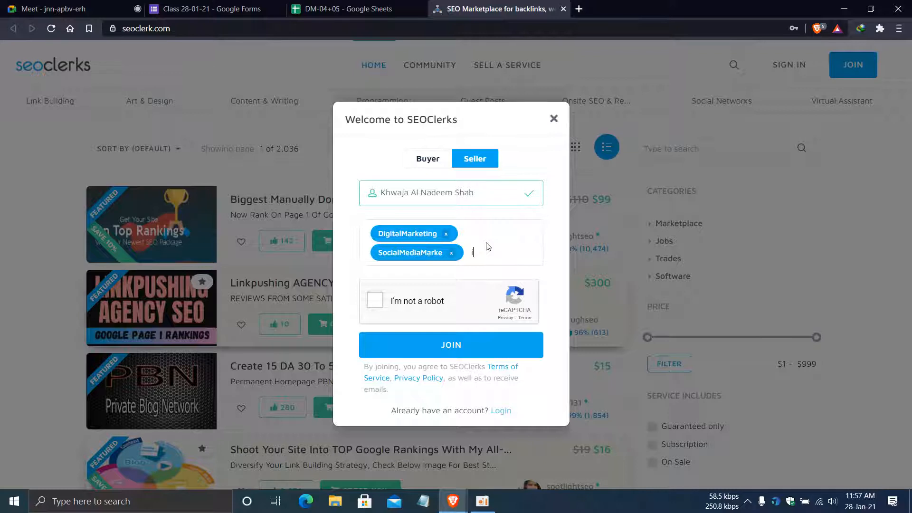
pyautogui.write('ing')
pyautogui.press('Return')
pyautogui.click(451, 252)
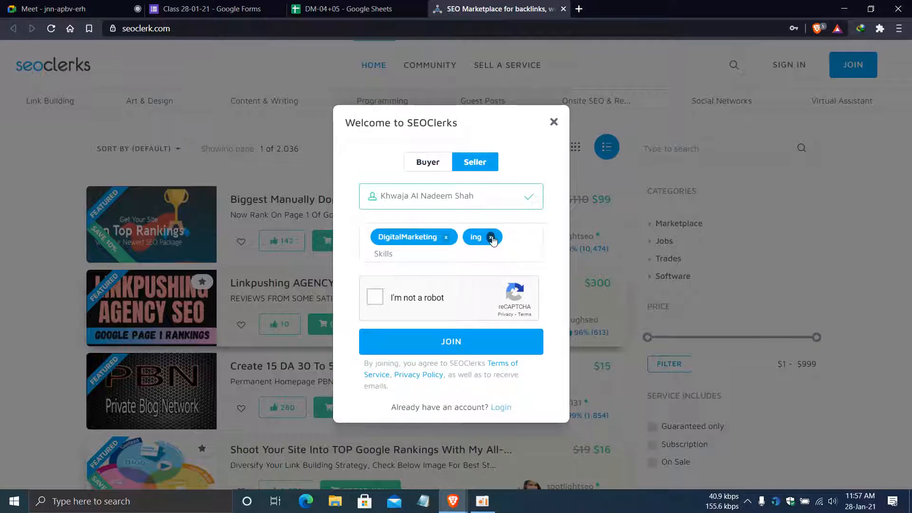
pyautogui.click(491, 237)
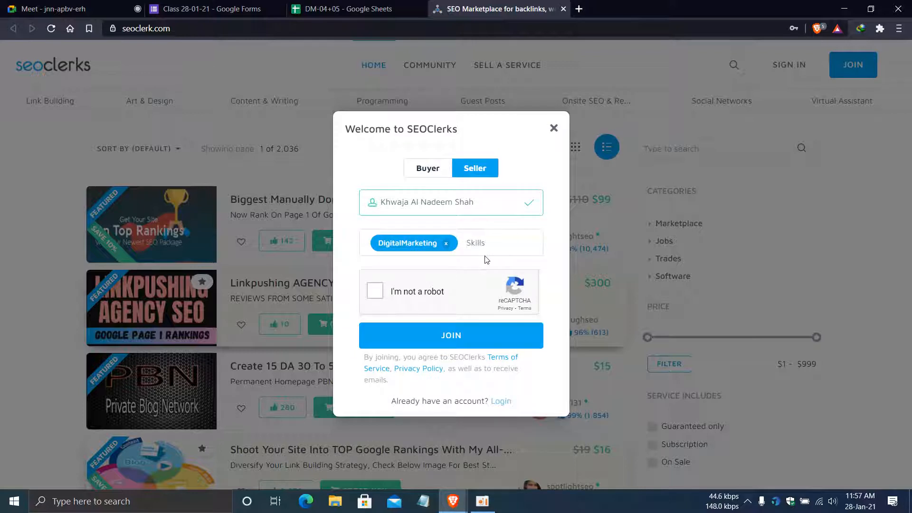
# - Add a SocialMediaMarke tag, then delete it along with the stray text
pyautogui.write('SocialMedia')
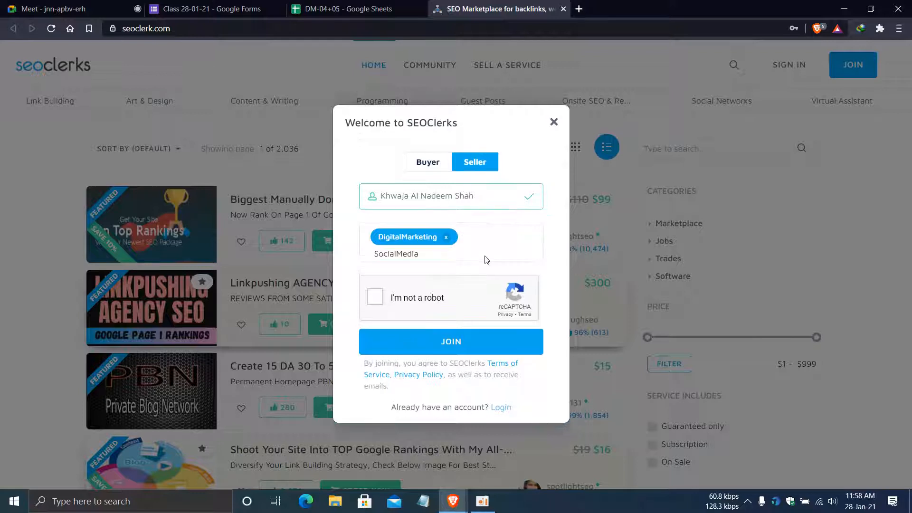
pyautogui.write('Marke')
pyautogui.press('Return')
pyautogui.write('i')
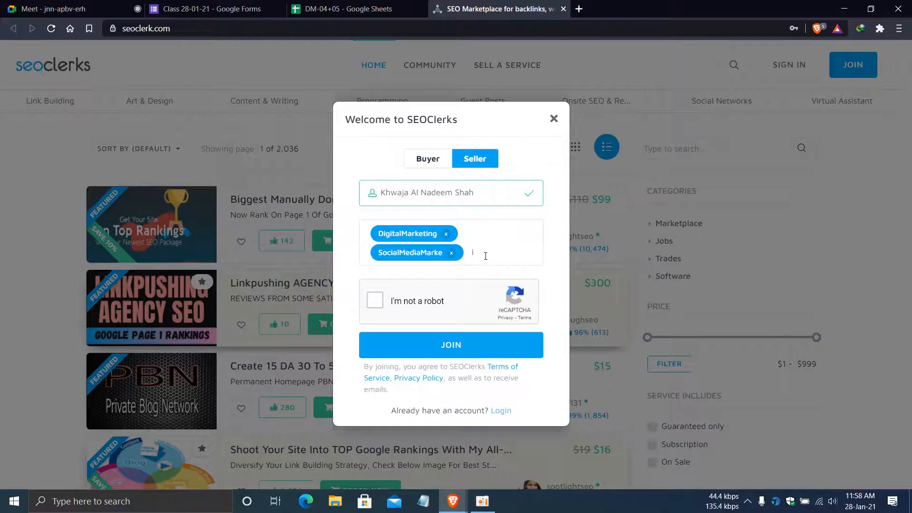
pyautogui.write('nd')
pyautogui.moveTo(469, 253); pyautogui.dragTo(512, 256)
pyautogui.press('BackSpace')
pyautogui.press('BackSpace')
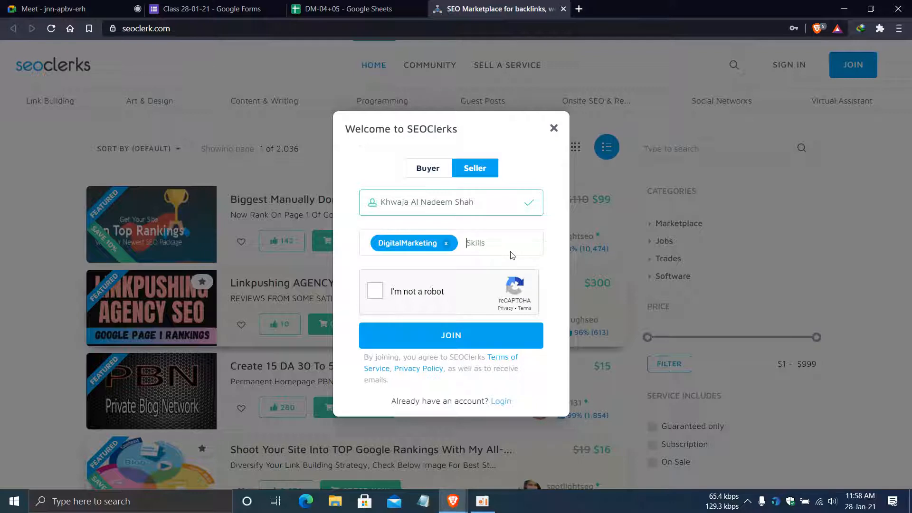
# - Add SSM, Backlinks and GoogleAds skill tags
pyautogui.write('SSM')
pyautogui.press('Return')
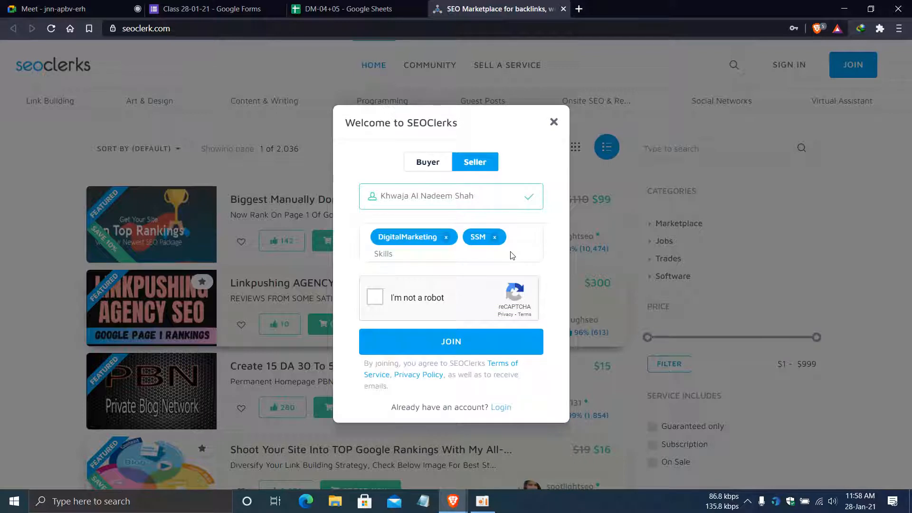
pyautogui.write('Backlinks')
pyautogui.press('Return')
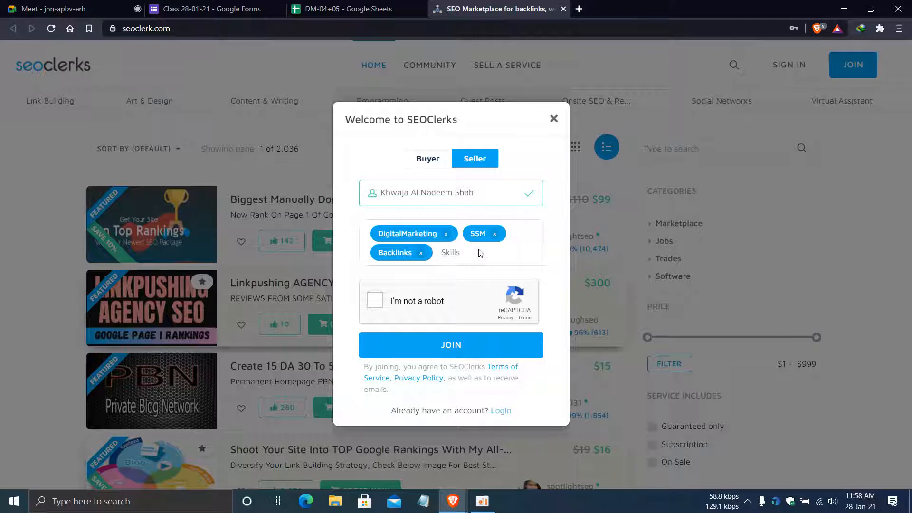
pyautogui.write('B')
pyautogui.press('BackSpace')
pyautogui.write('GoogleAds')
pyautogui.press('Return')
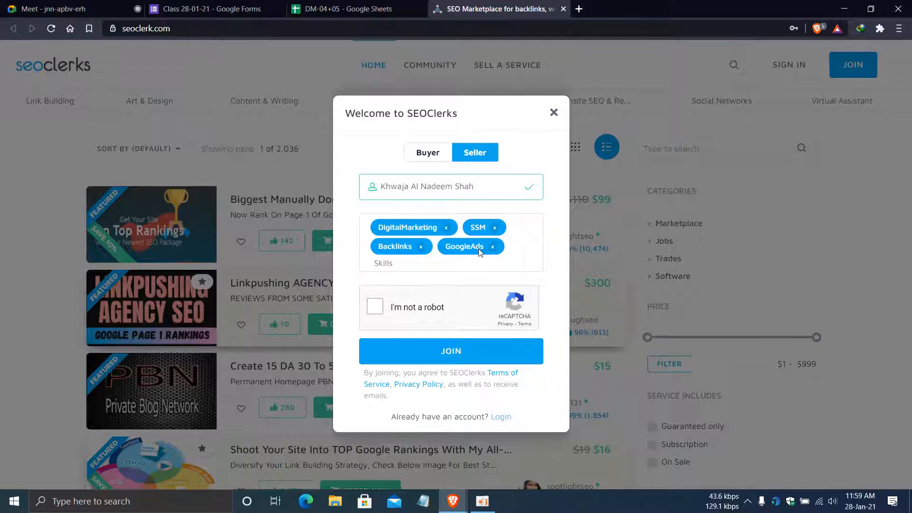
# - Add LeadGeneration and EmailMarketing skill tags, and attempt VideoMarketing
pyautogui.write('LeadGeneration')
pyautogui.press('Return')
pyautogui.write('E')
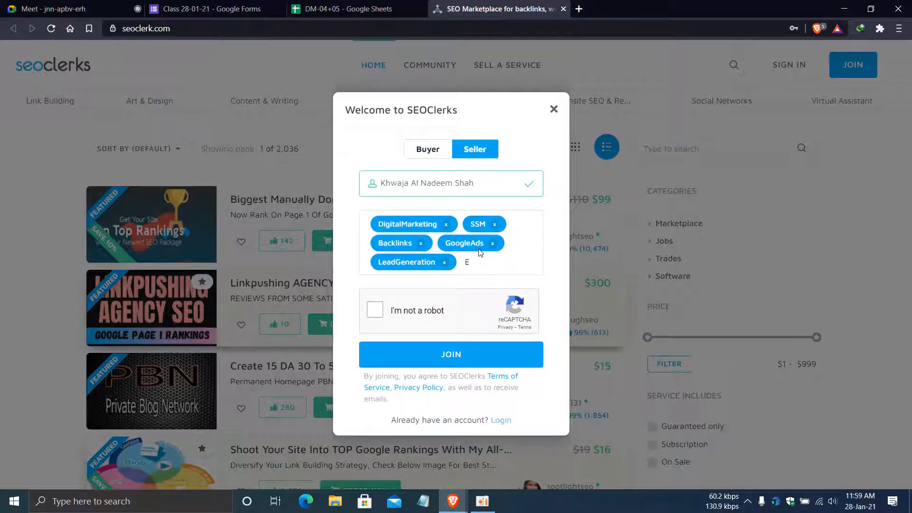
pyautogui.write('mailMarketin')
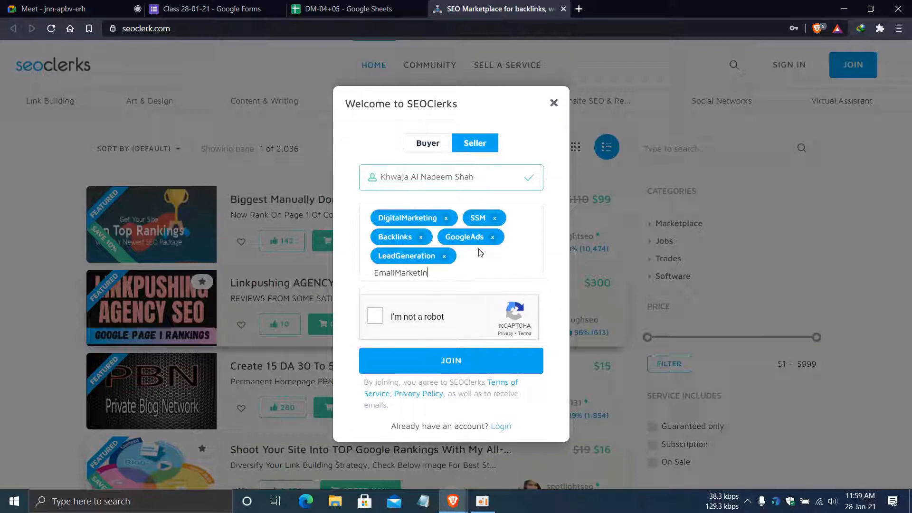
pyautogui.write('g')
pyautogui.press('Return')
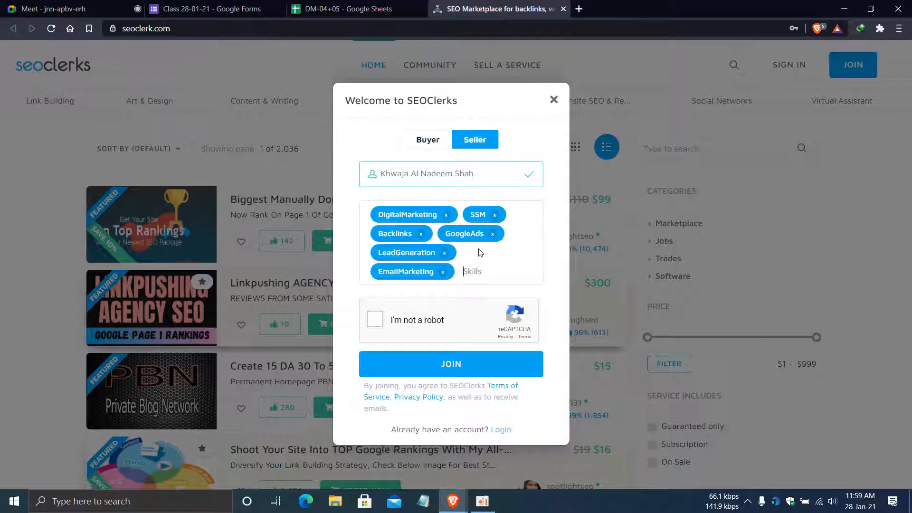
pyautogui.write('VideoMarketing')
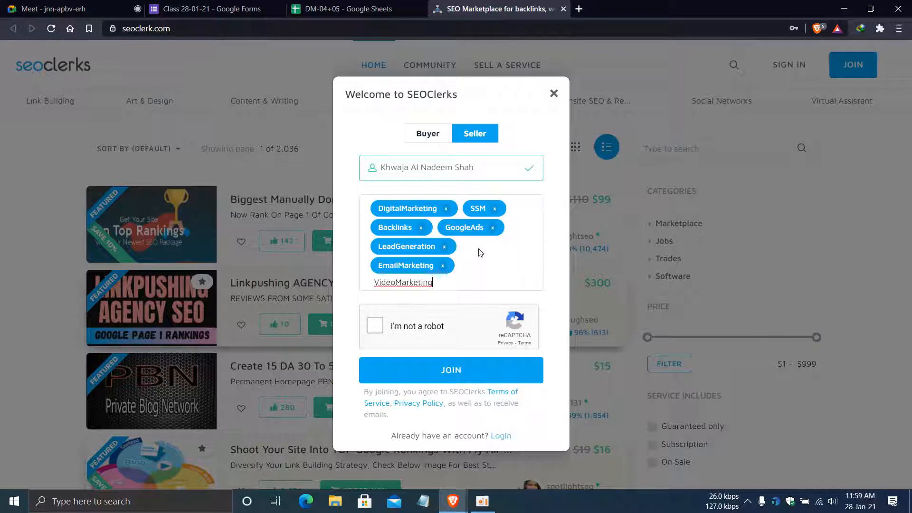
pyautogui.press('Return')
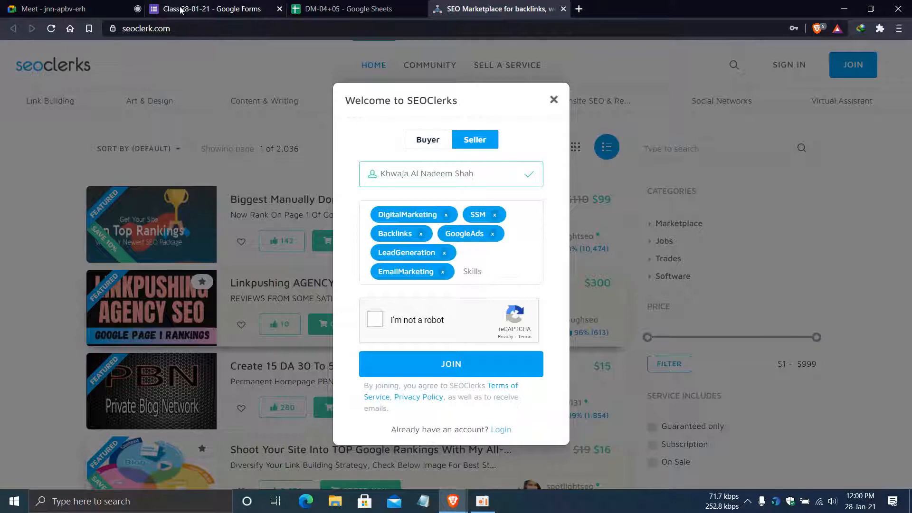
pyautogui.click(106, 4)
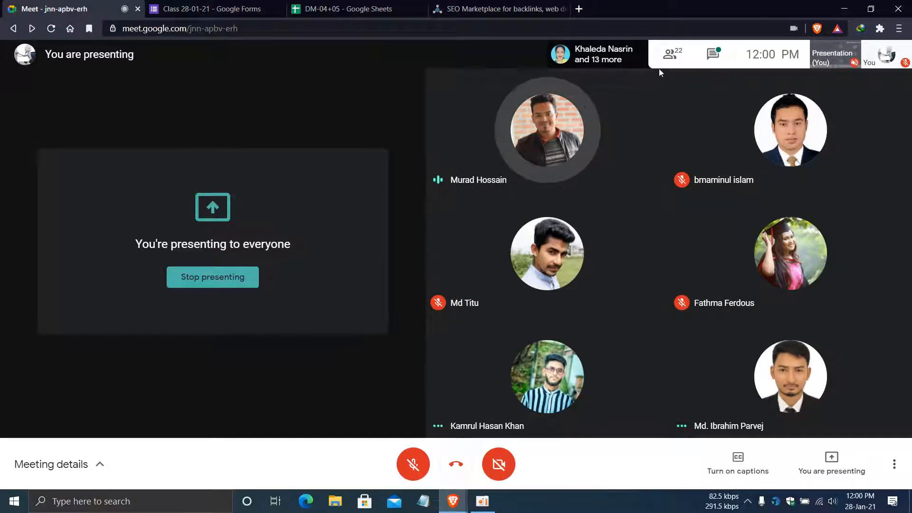
pyautogui.click(712, 58)
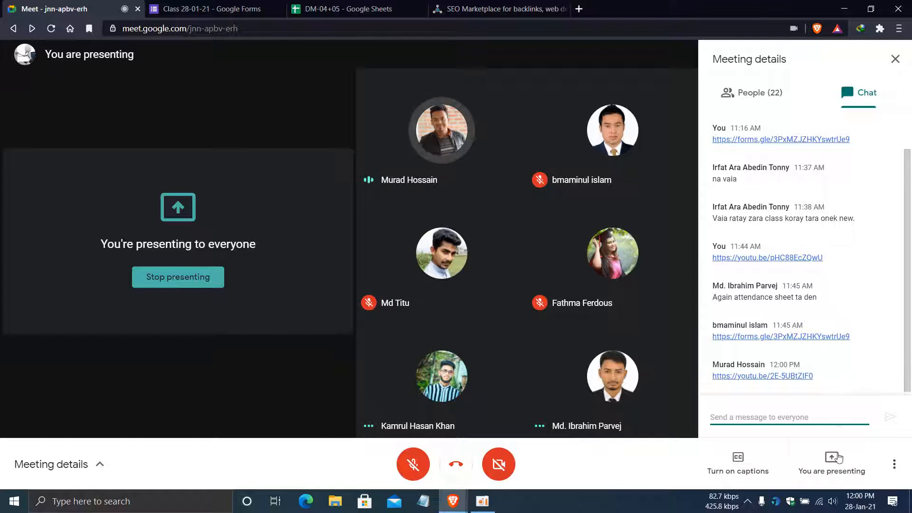
pyautogui.click(491, 8)
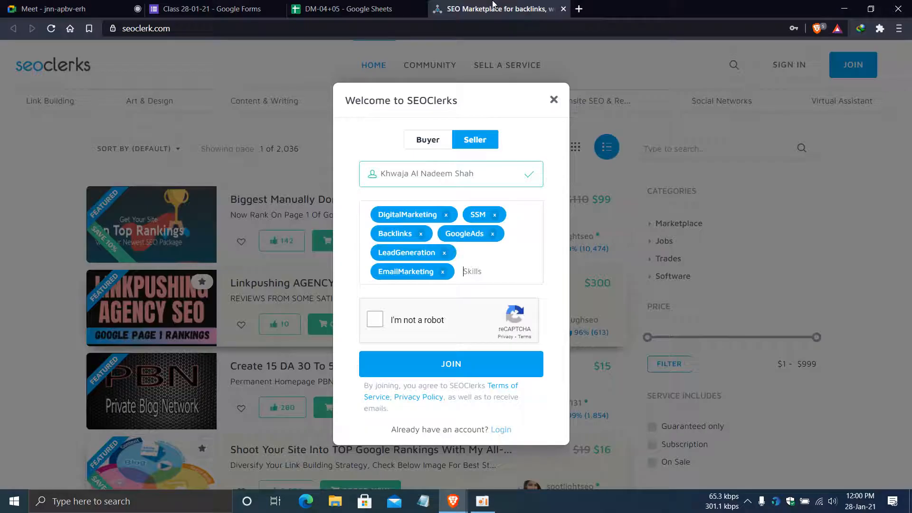
pyautogui.click(489, 273)
pyautogui.write('classifiedAds')
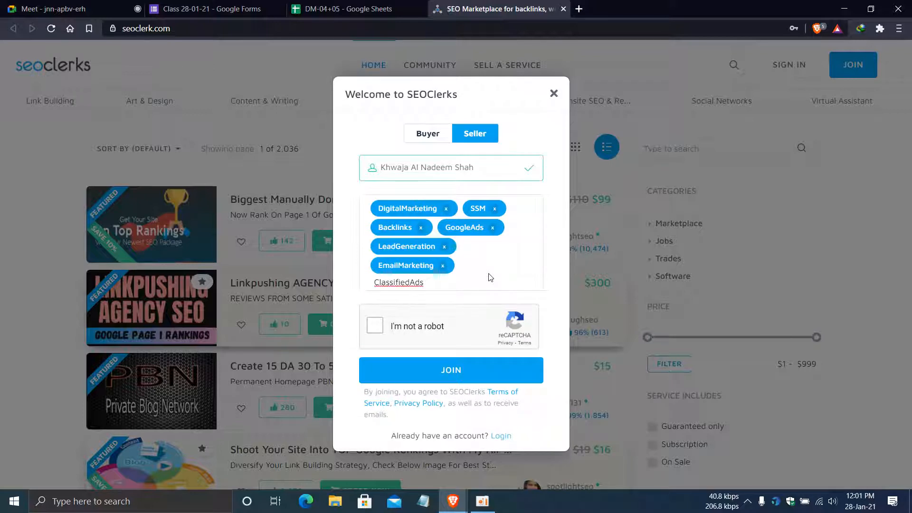
pyautogui.press('Return')
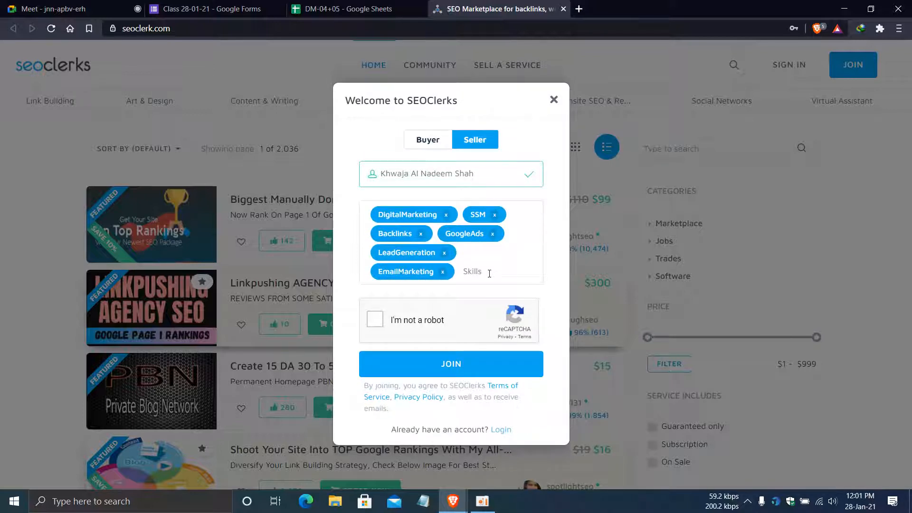
pyautogui.write('ClassifiedAds')
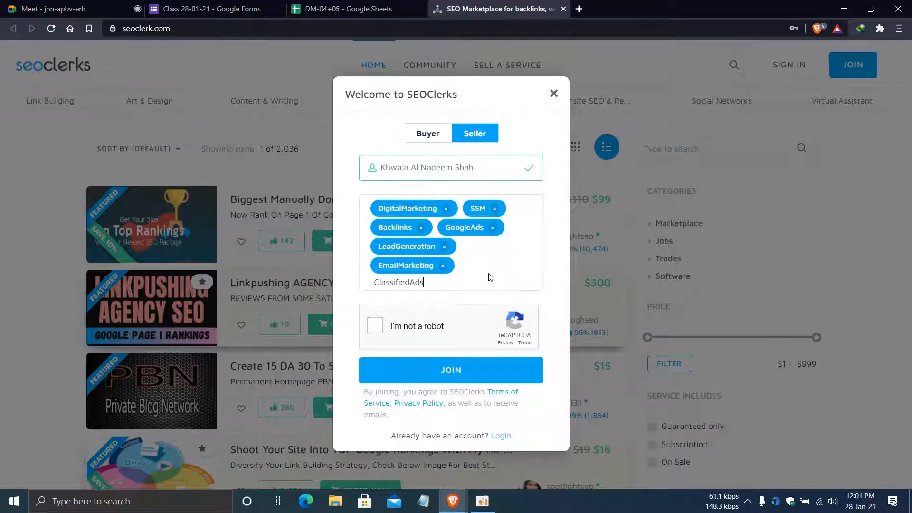
pyautogui.press('Return')
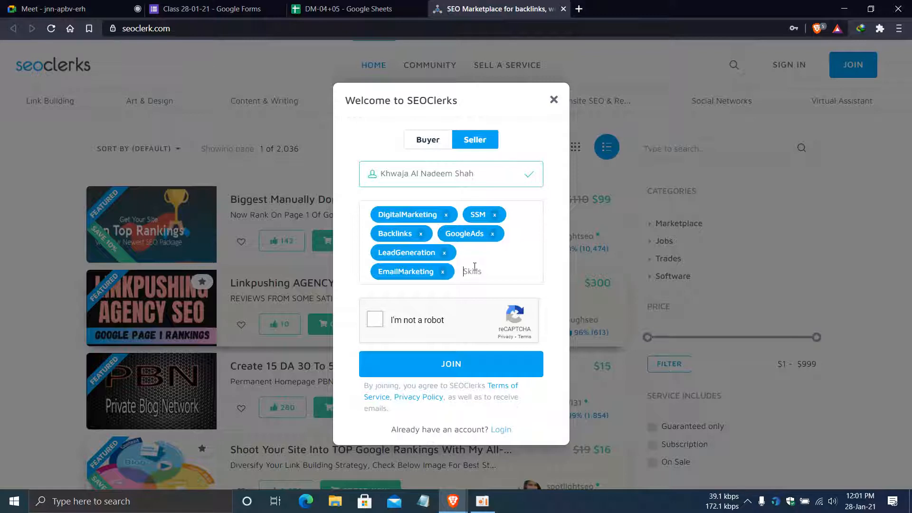
pyautogui.write('classifiedAds')
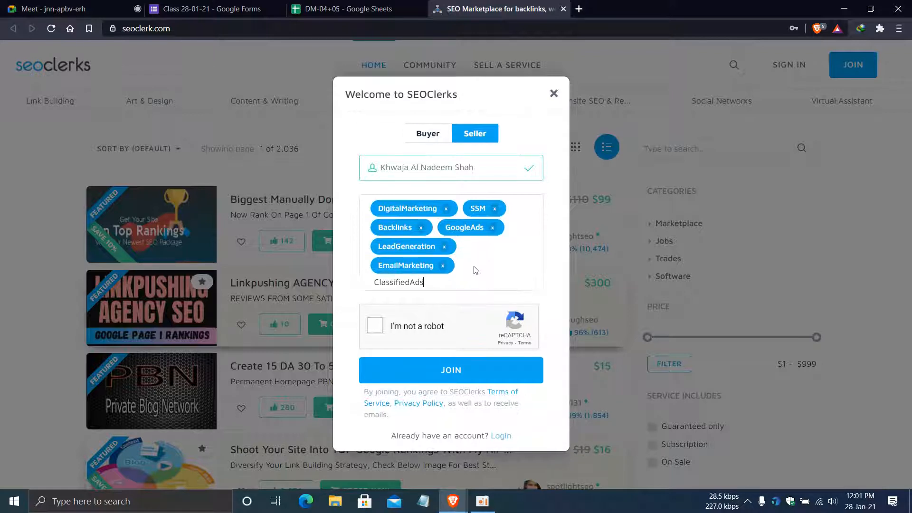
pyautogui.press('Return')
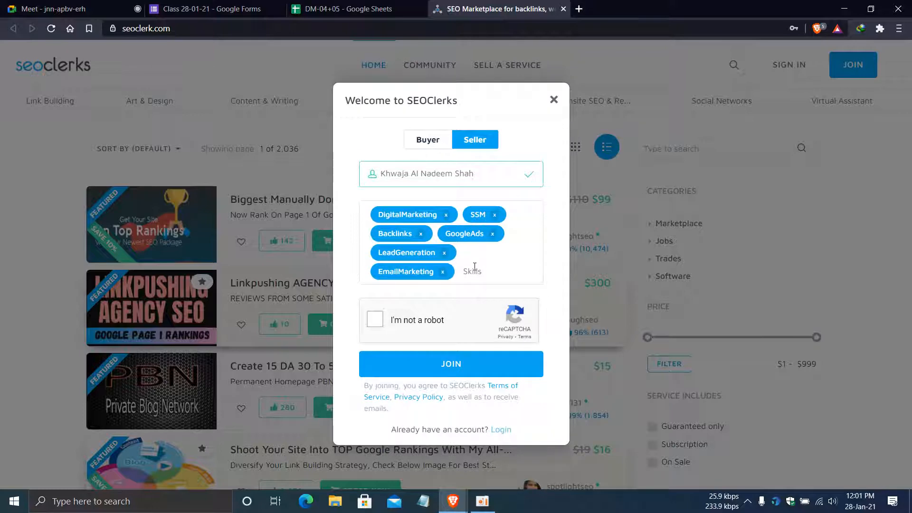
# - Solve the motorcycle reCAPTCHA and submit the seller sign-up with JOIN
pyautogui.click(380, 318)
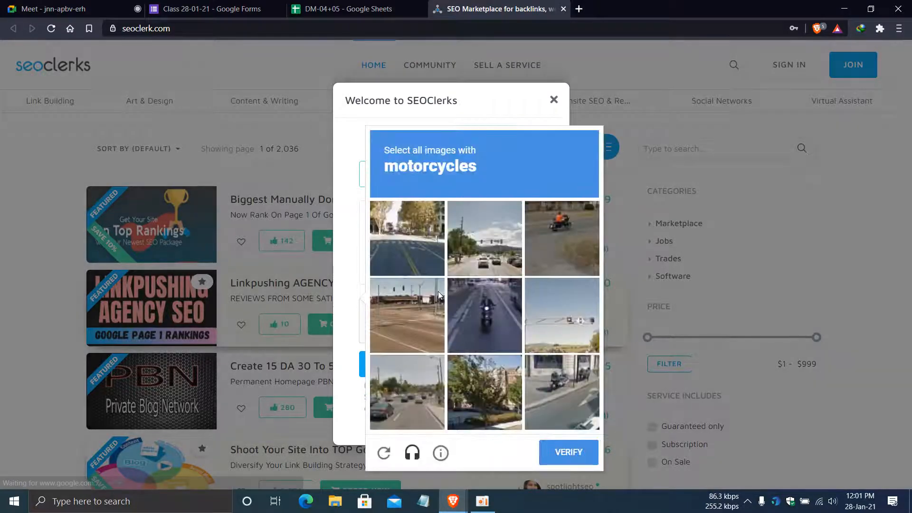
pyautogui.click(477, 324)
pyautogui.click(558, 239)
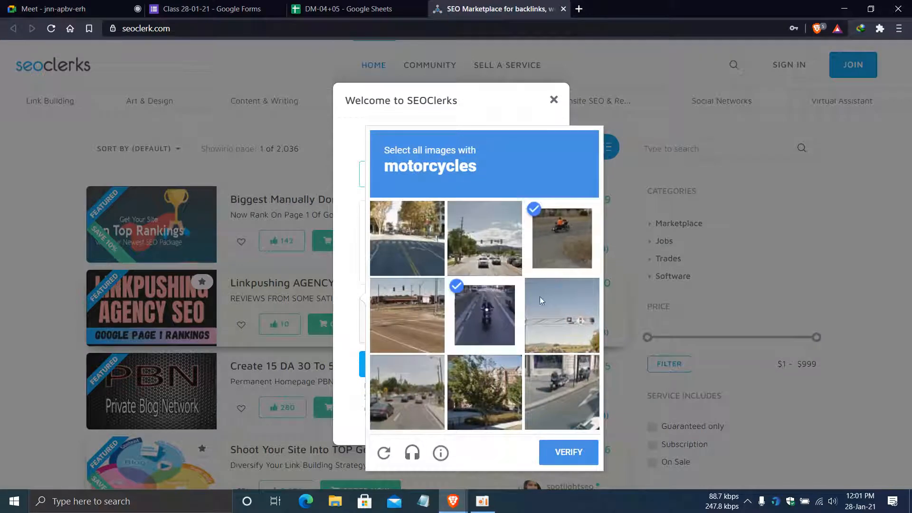
pyautogui.click(580, 389)
pyautogui.click(573, 452)
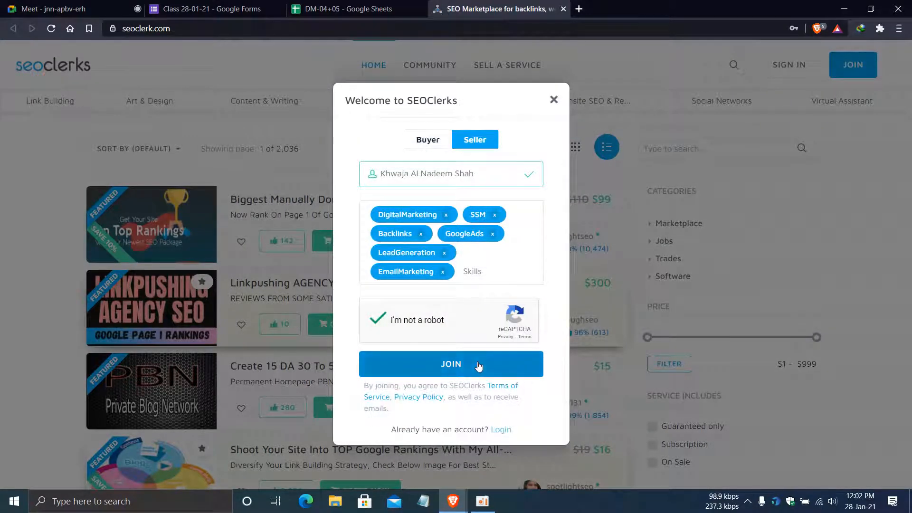
pyautogui.click(478, 364)
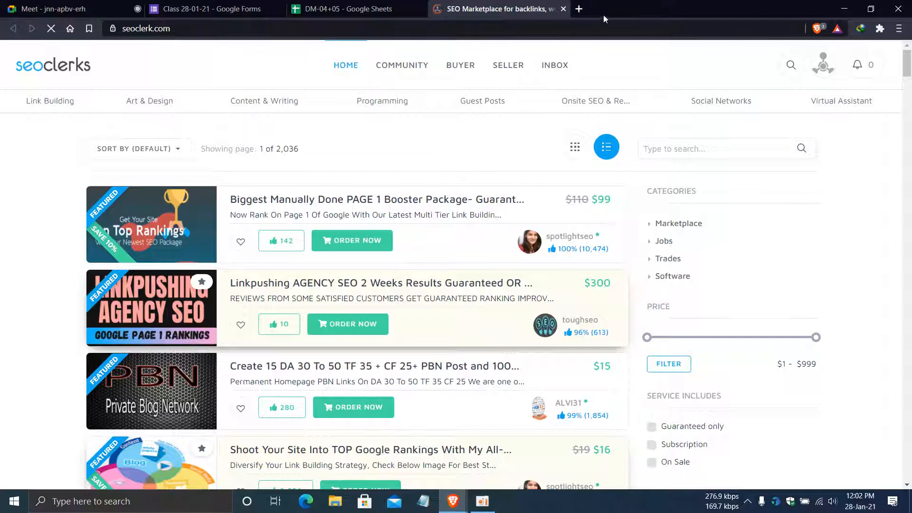
# - Load Gmail from the Contact bookmarks in a new browser tab
pyautogui.click(583, 10)
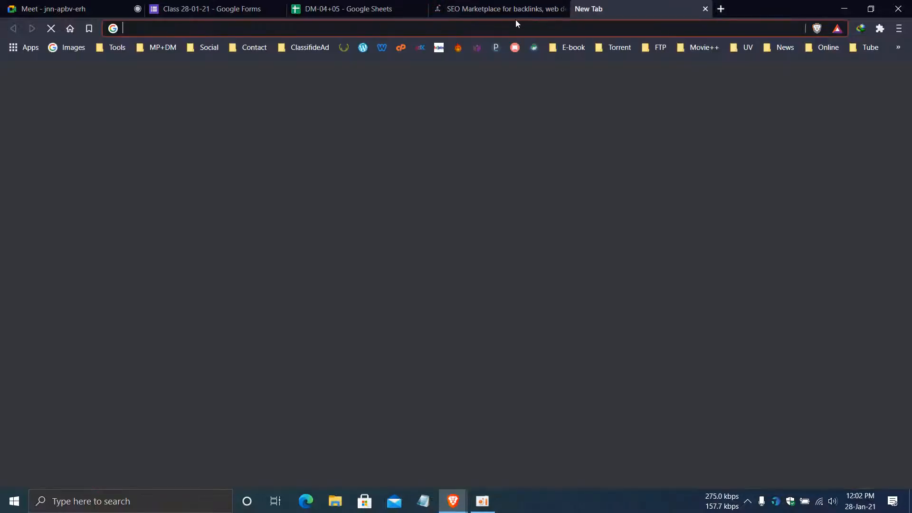
pyautogui.click(241, 48)
pyautogui.click(272, 78)
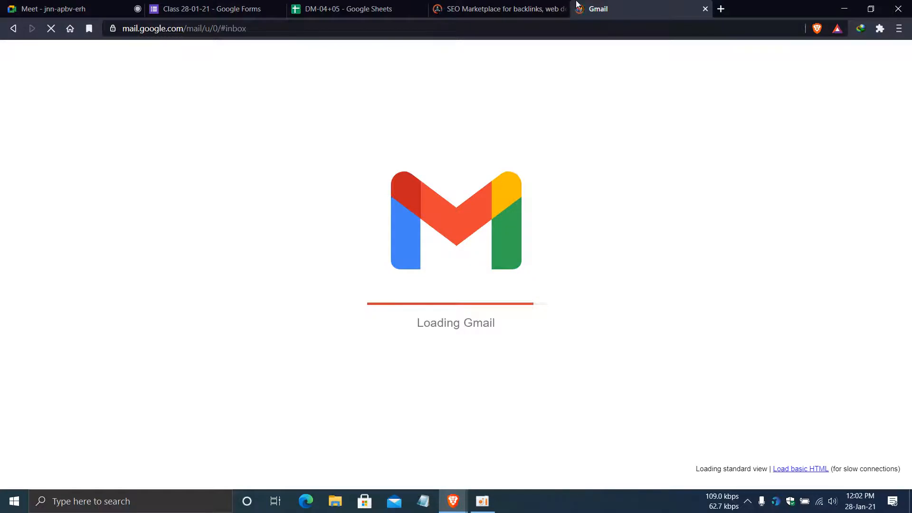
pyautogui.click(513, 5)
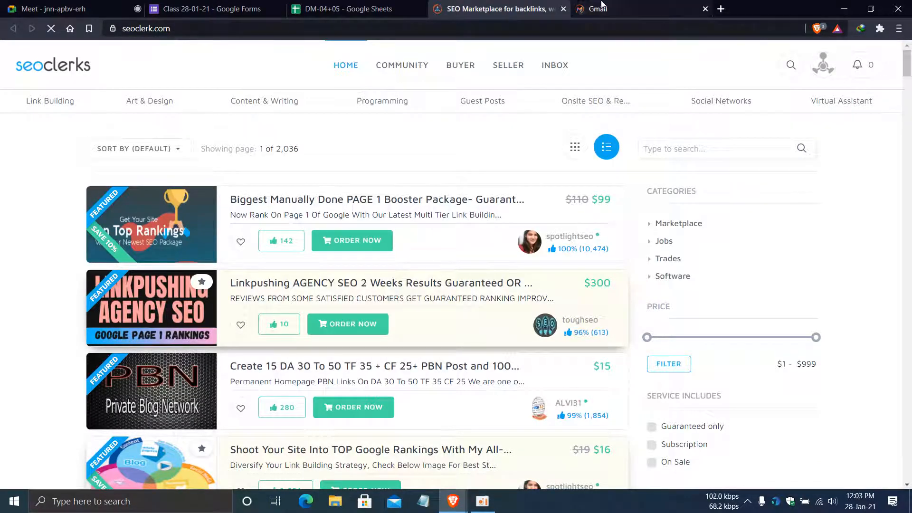
pyautogui.moveTo(819, 69)
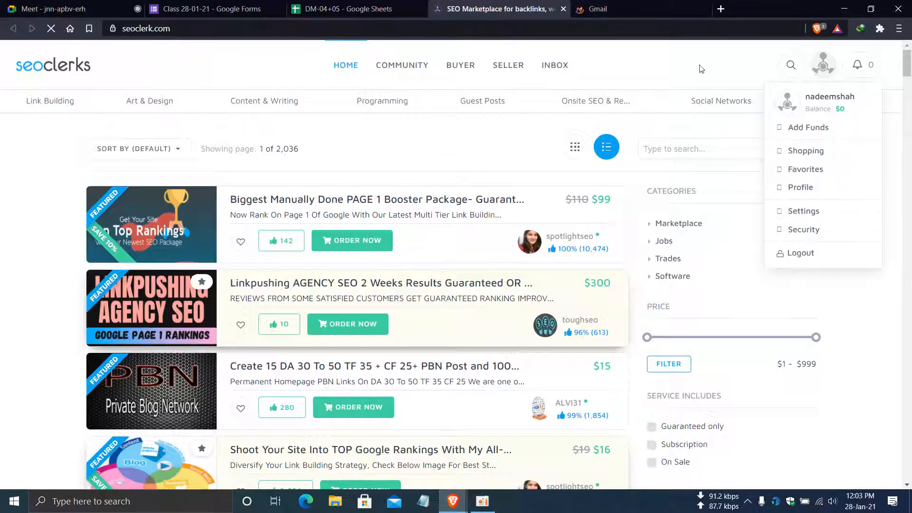
pyautogui.click(641, 7)
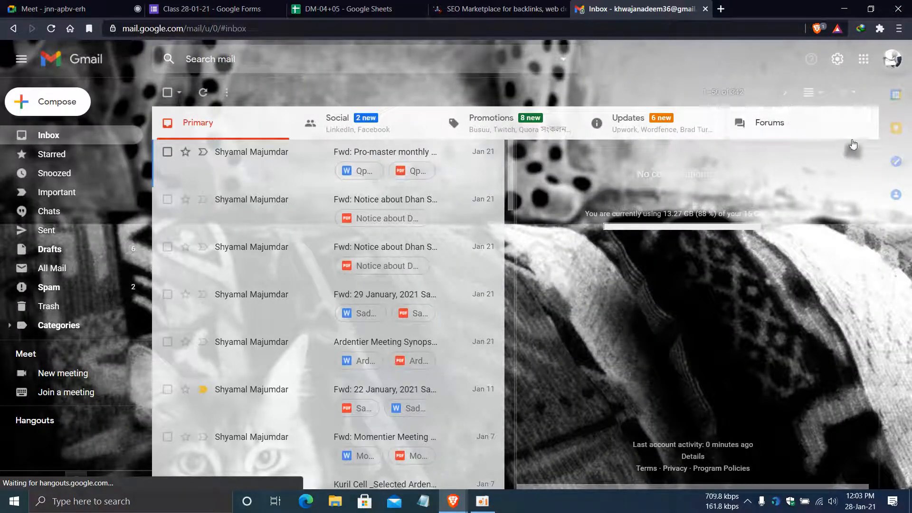
# - Switch to the second Gmail account and close the Google Sheets tab
pyautogui.click(891, 65)
pyautogui.click(764, 231)
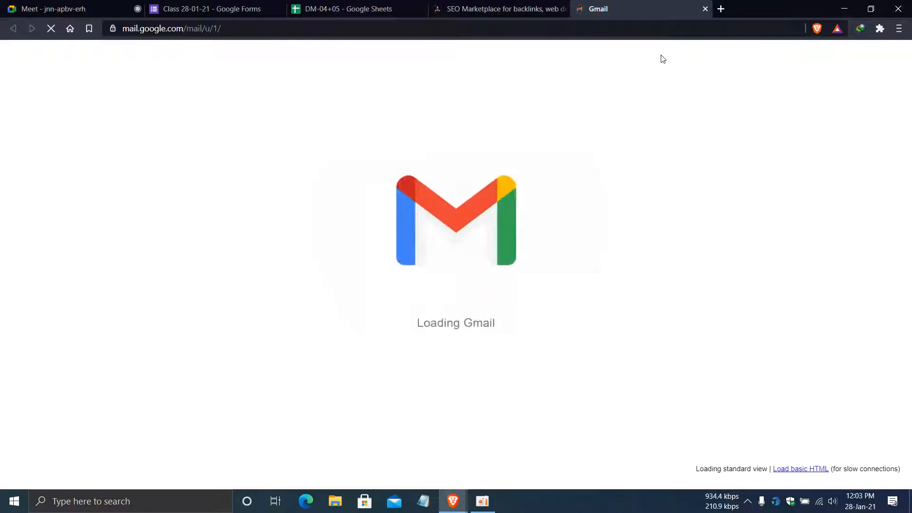
pyautogui.click(422, 9)
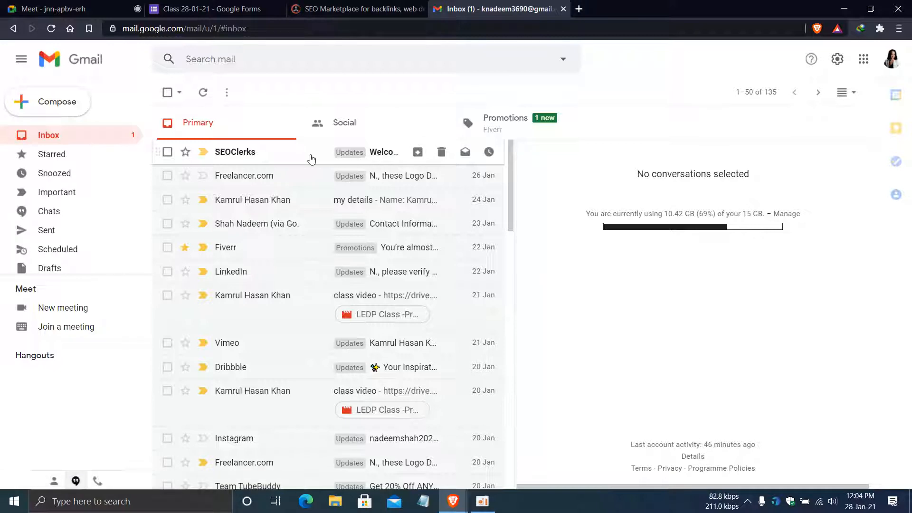
# - Open the SEOClerks welcome email and follow its confirmemail link
pyautogui.click(266, 162)
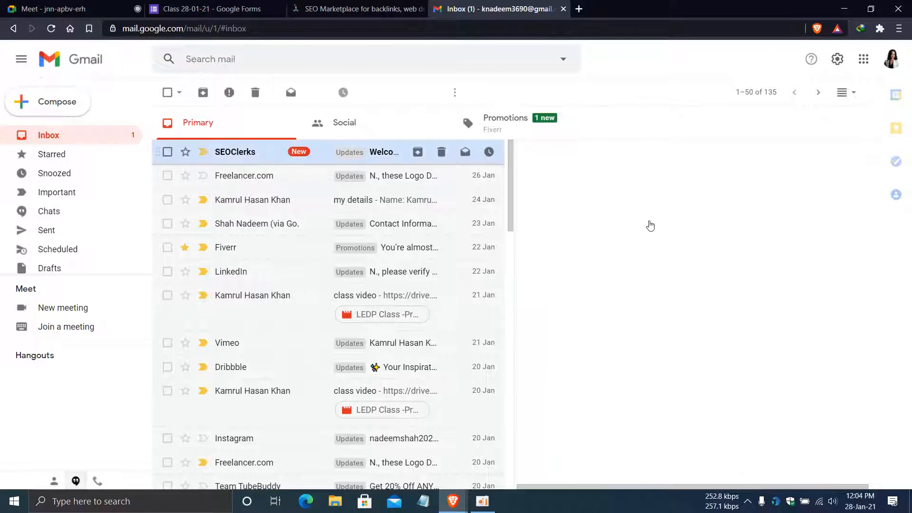
pyautogui.scroll(-2, 823, 289)
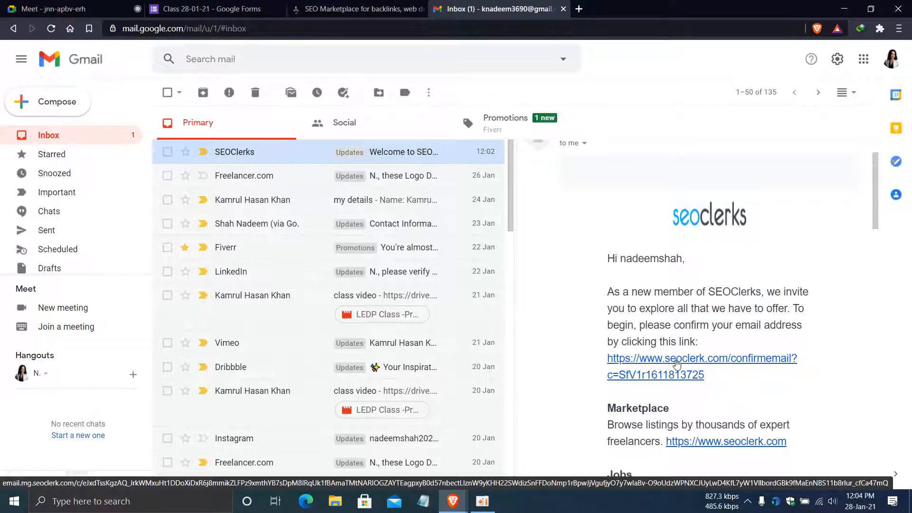
pyautogui.click(677, 364)
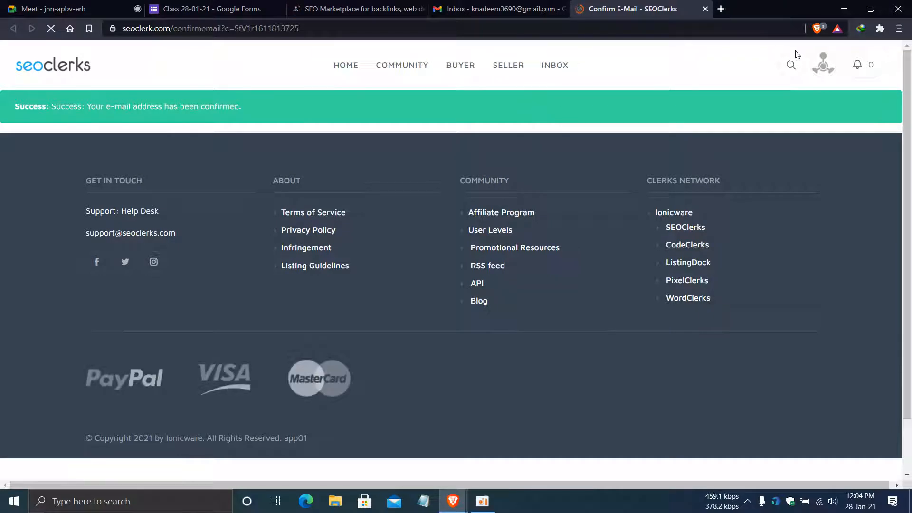
# - Close the old SEO Marketplace tab and open your own profile page from the avatar menu
pyautogui.click(422, 8)
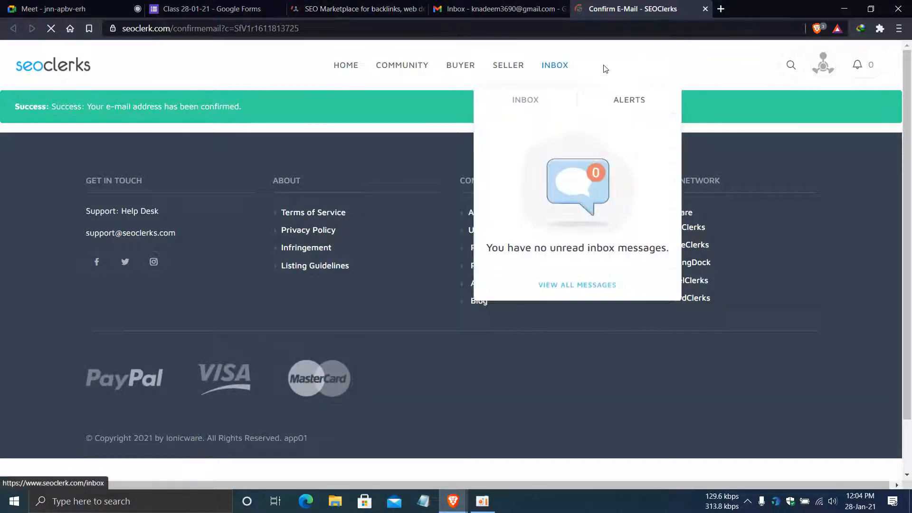
pyautogui.moveTo(822, 85)
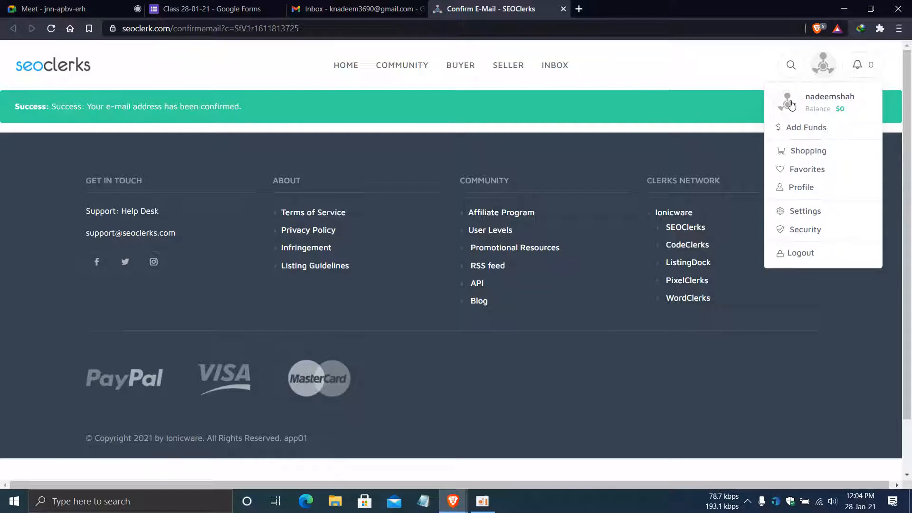
pyautogui.click(799, 187)
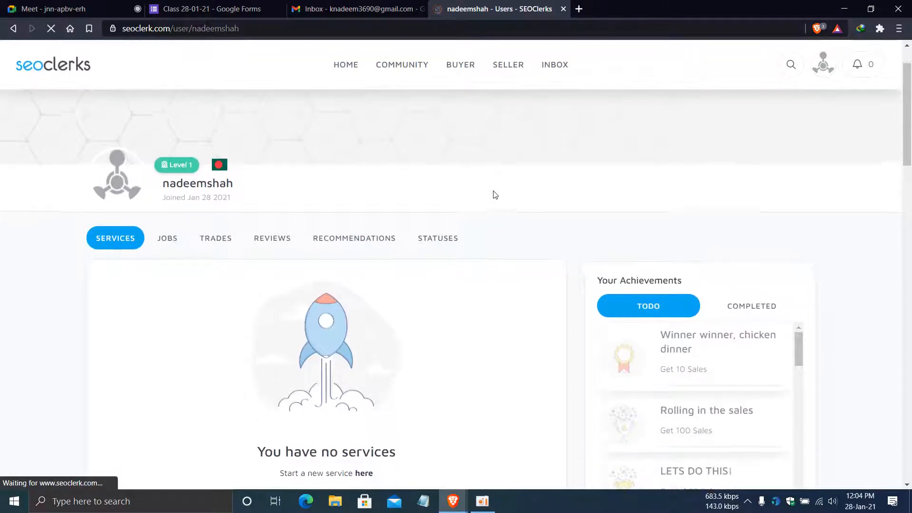
pyautogui.scroll(-5, 495, 194)
pyautogui.scroll(5, 495, 195)
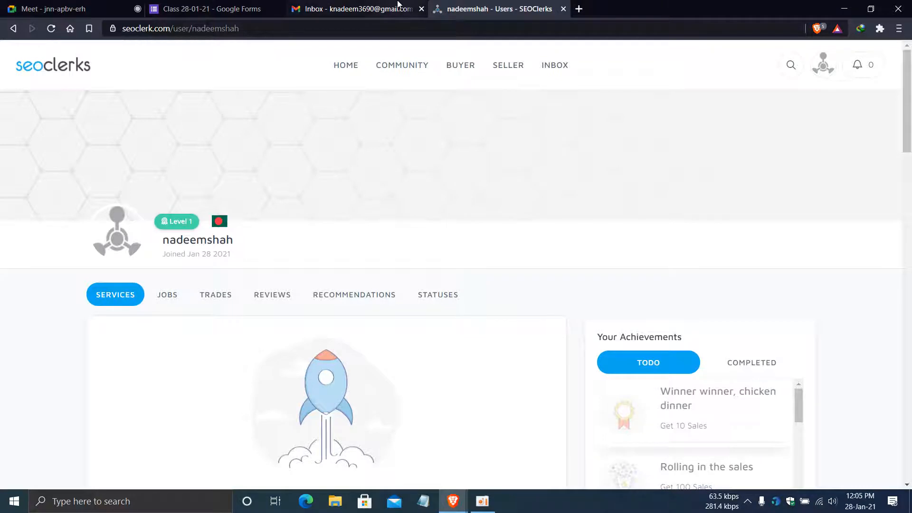
pyautogui.moveTo(463, 76)
pyautogui.moveTo(523, 138)
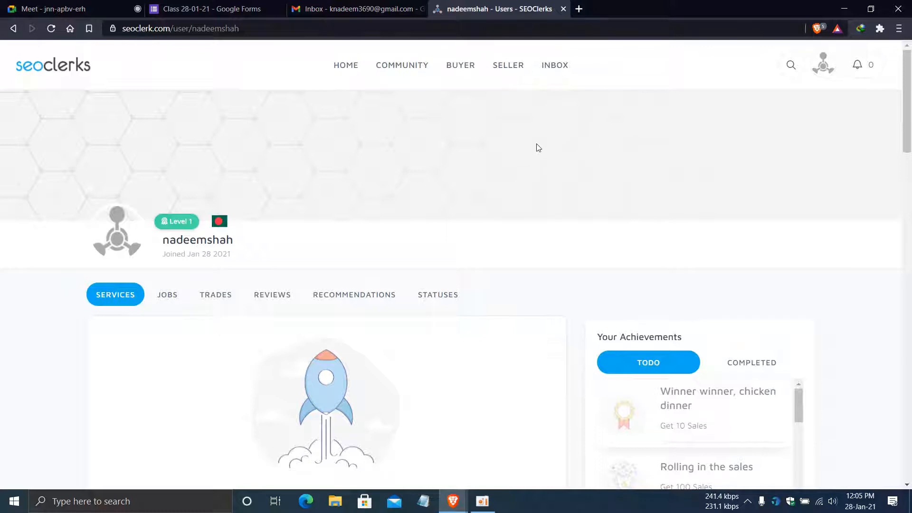
pyautogui.click(110, 6)
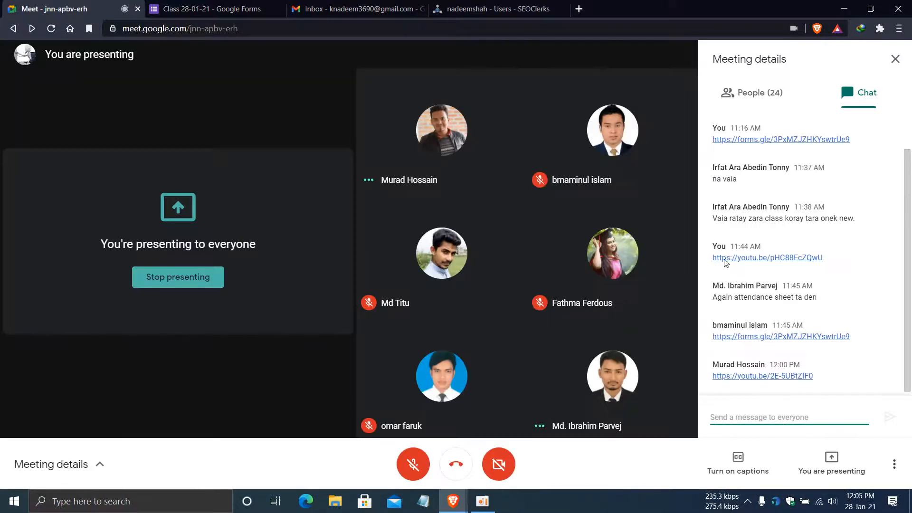
# - Close the Meet chat panel and unmute the microphone while the screen stays presented
pyautogui.click(895, 58)
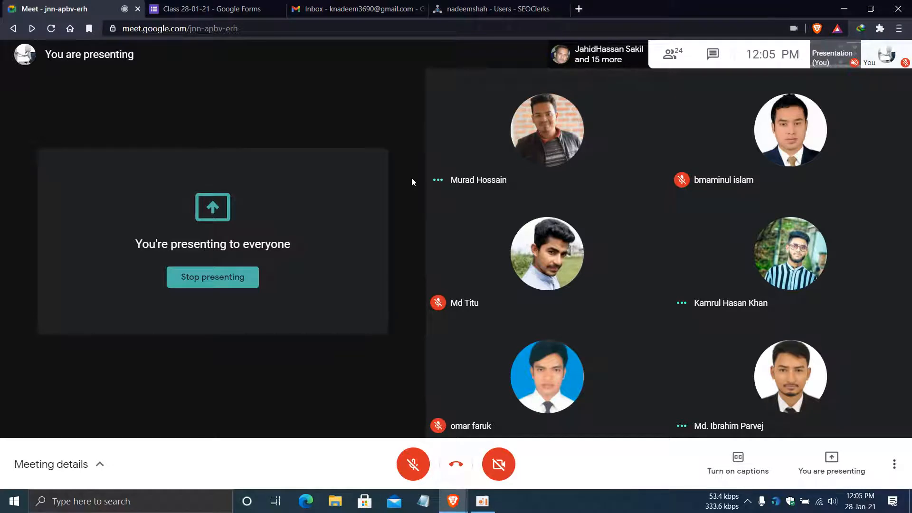
pyautogui.click(412, 464)
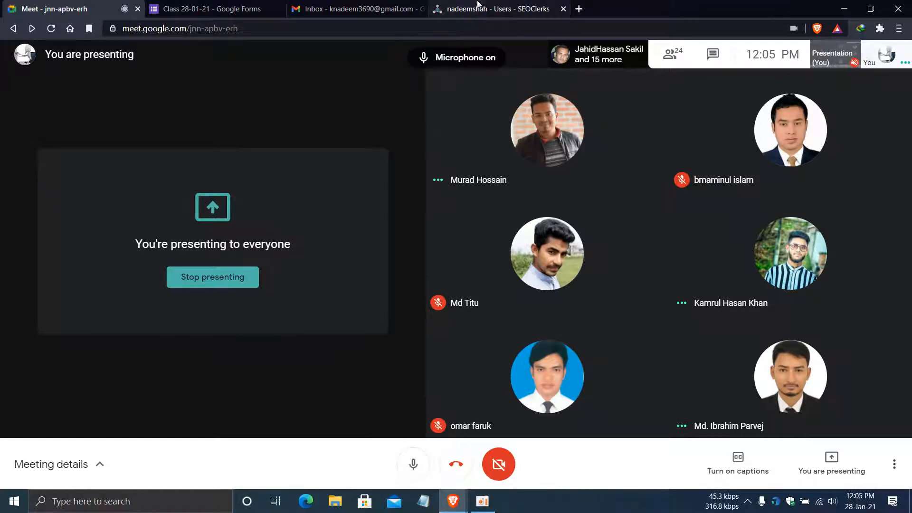
pyautogui.click(478, 6)
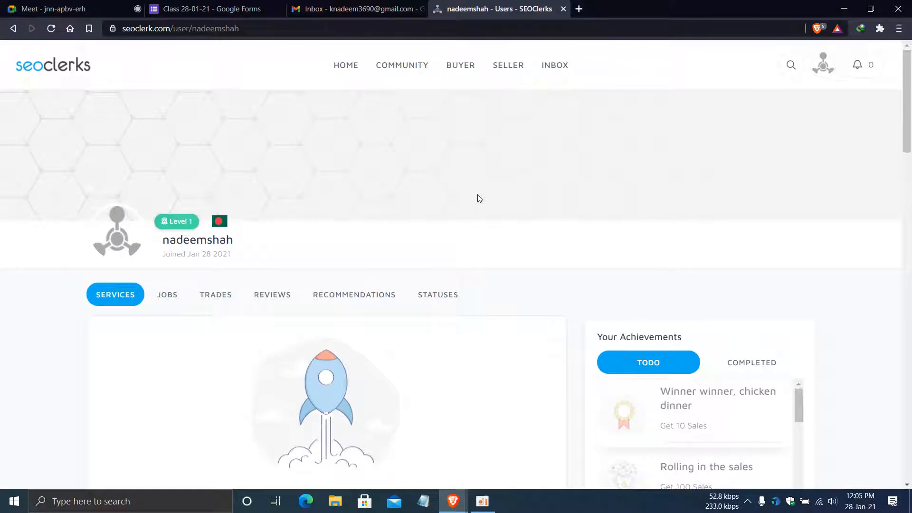
pyautogui.click(71, 8)
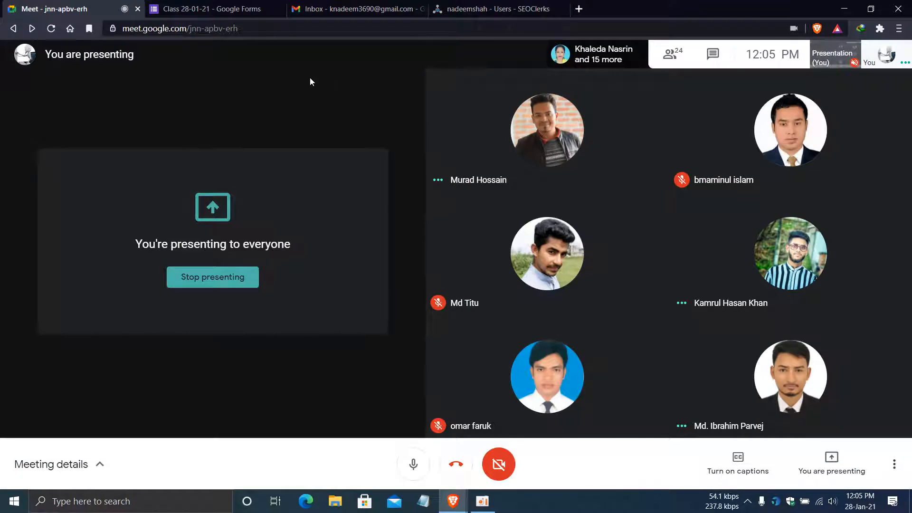
# - Return to the SEOClerks tab and look over the Level 1 profile with no services
pyautogui.click(477, 5)
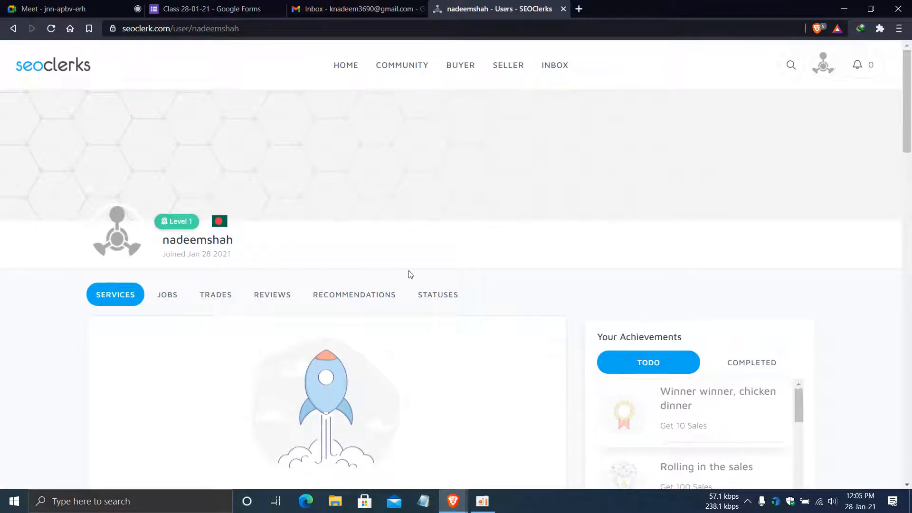
pyautogui.scroll(-1, 517, 311)
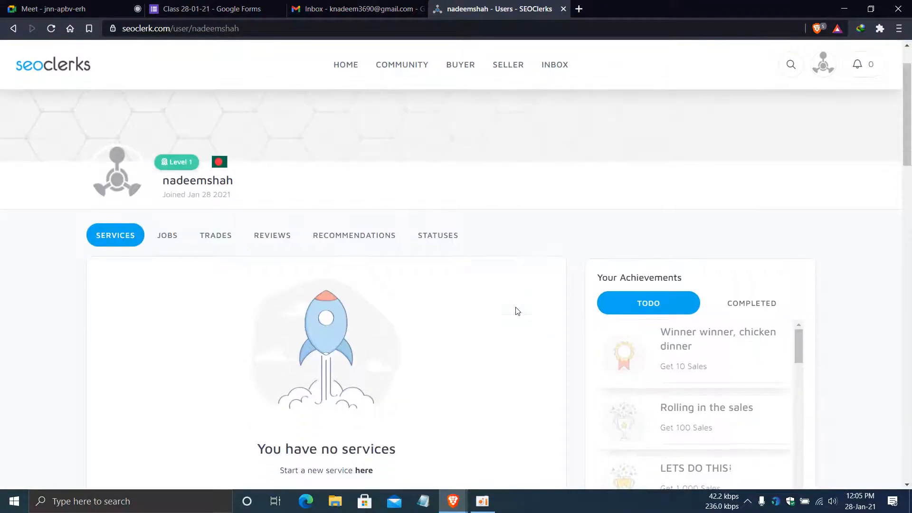
pyautogui.scroll(-1, 517, 311)
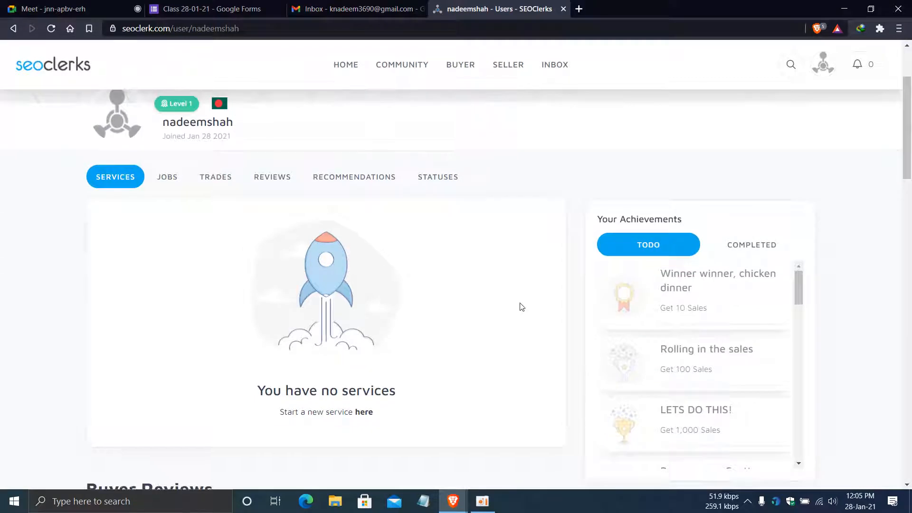
pyautogui.scroll(1, 519, 307)
pyautogui.scroll(1, 485, 278)
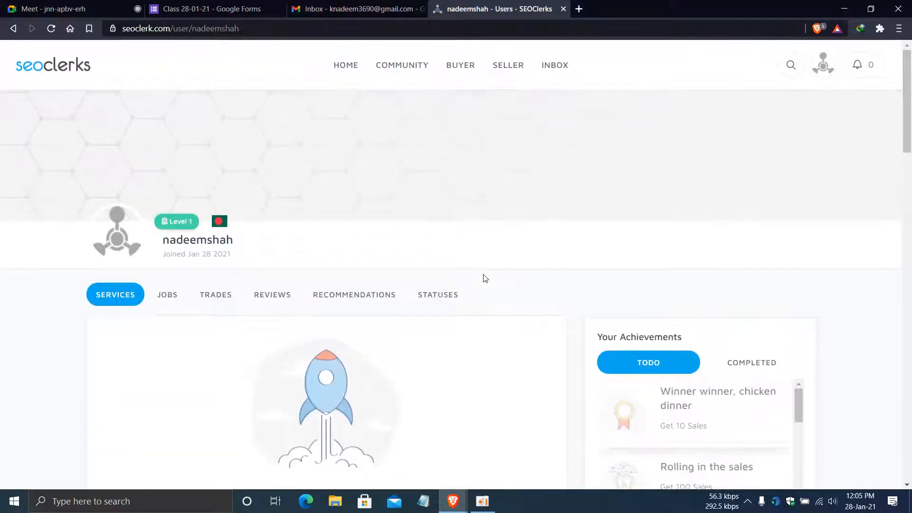
pyautogui.scroll(-1, 484, 278)
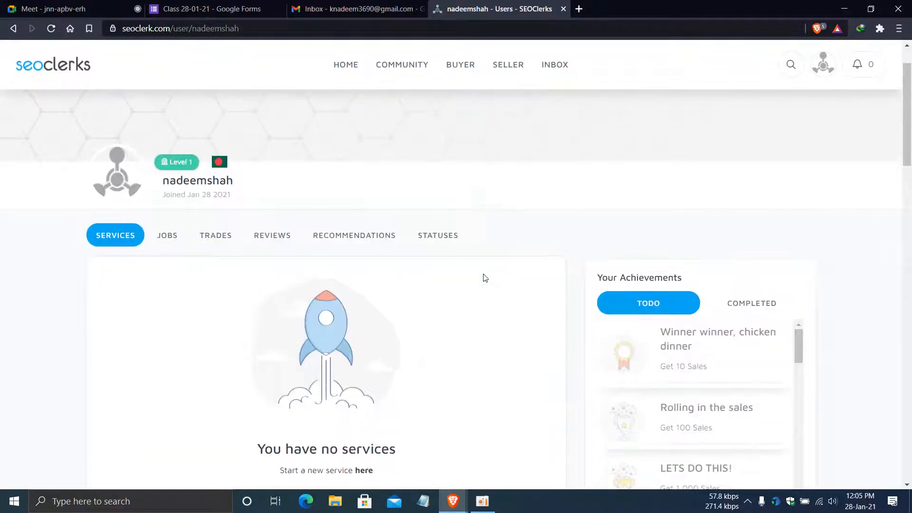
pyautogui.scroll(1, 469, 273)
# - Open account Settings from the profile avatar and review the fields, timezone and skills list
pyautogui.moveTo(111, 228)
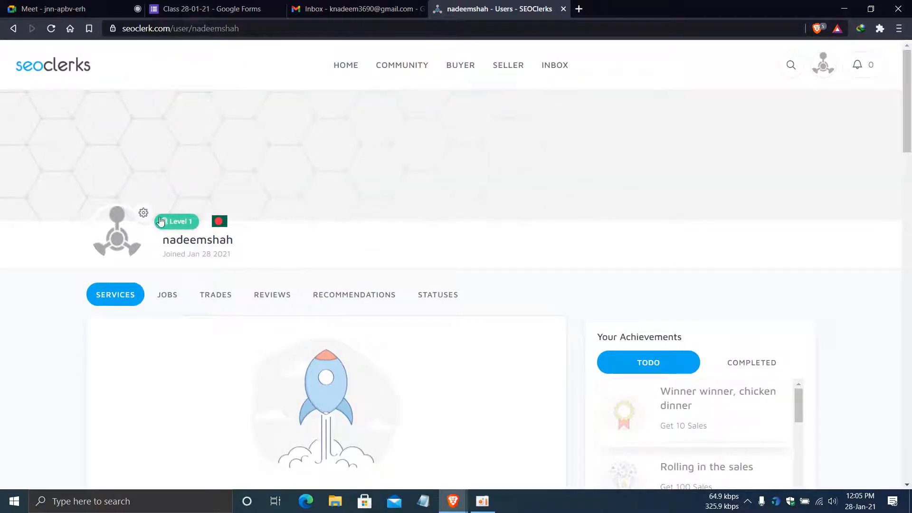
pyautogui.click(140, 214)
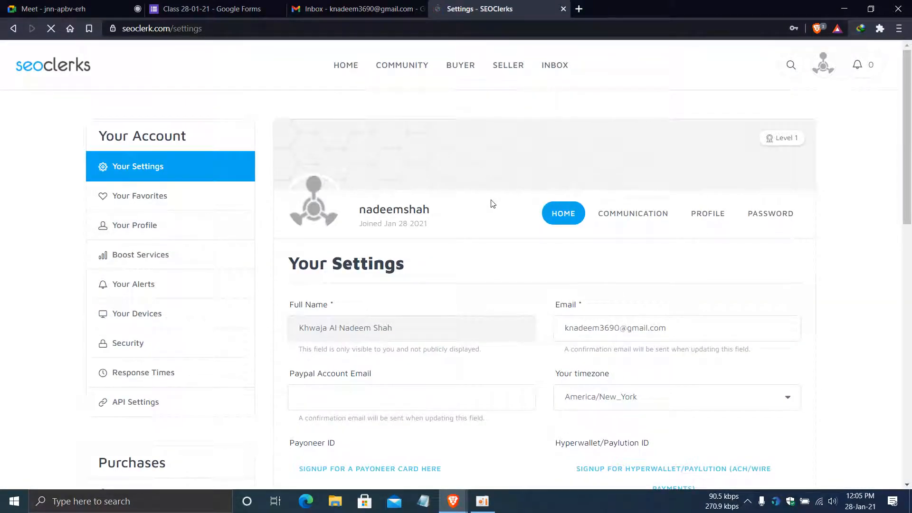
pyautogui.scroll(-1, 492, 203)
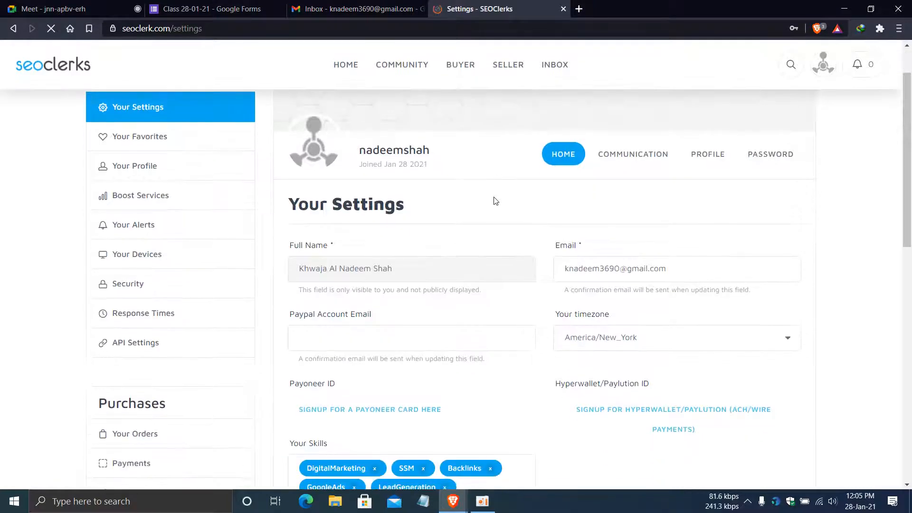
pyautogui.scroll(1, 496, 201)
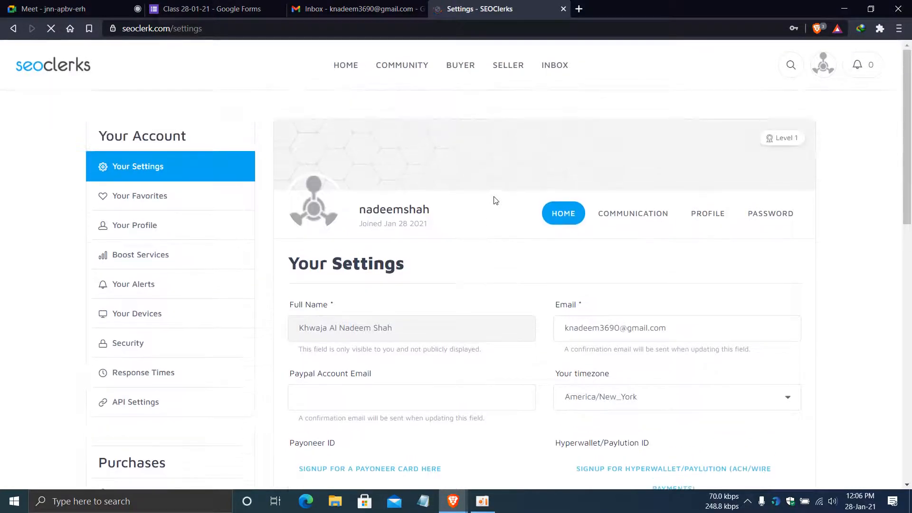
pyautogui.scroll(-1, 496, 201)
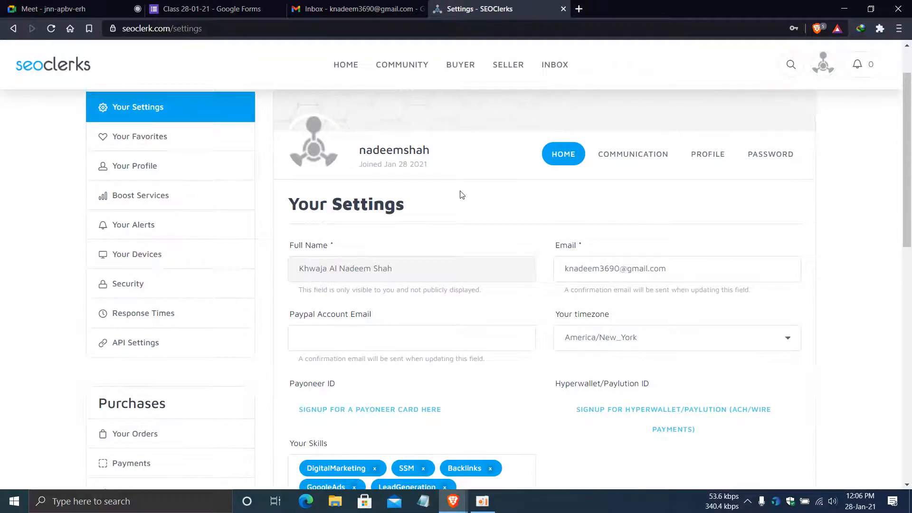
pyautogui.scroll(1, 460, 195)
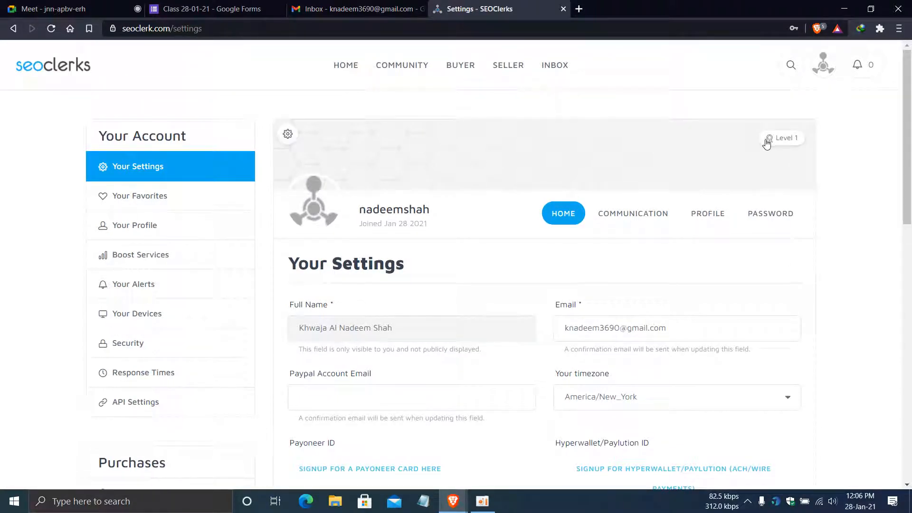
pyautogui.moveTo(827, 72)
pyautogui.click(337, 183)
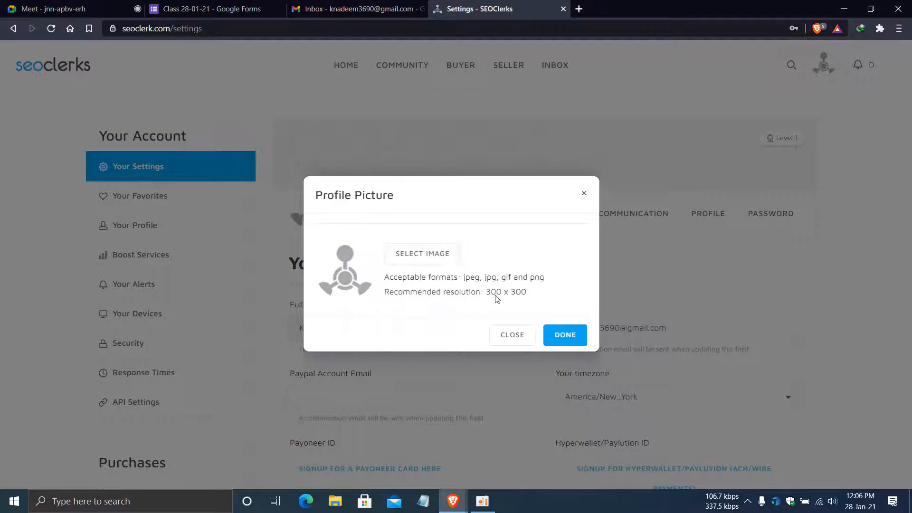
pyautogui.moveTo(484, 293); pyautogui.dragTo(533, 299)
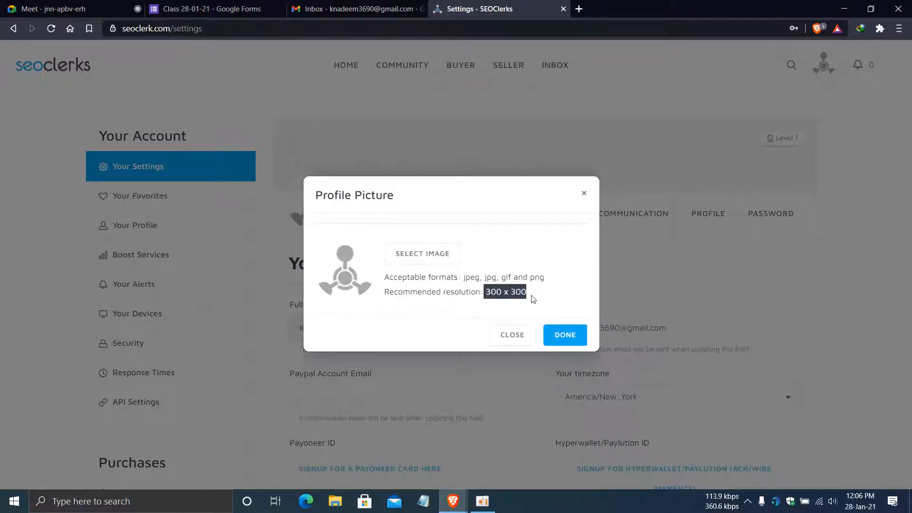
pyautogui.click(584, 196)
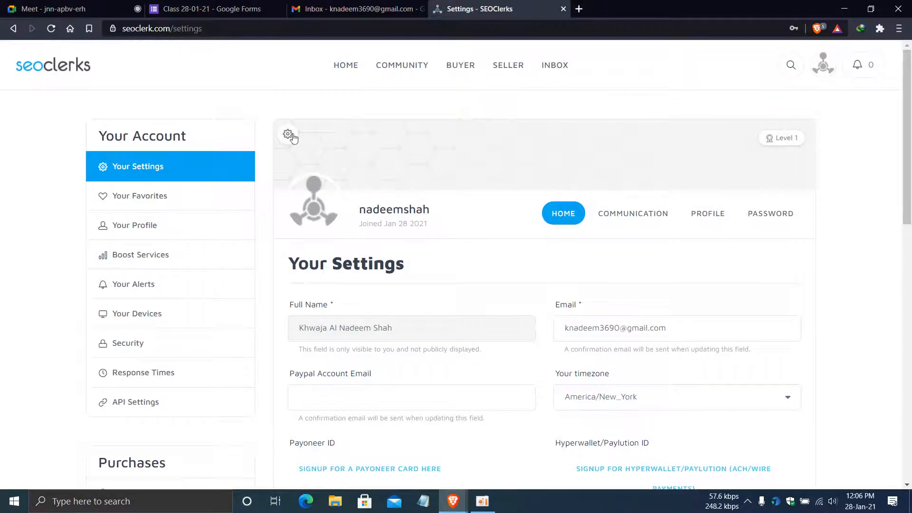
pyautogui.click(294, 136)
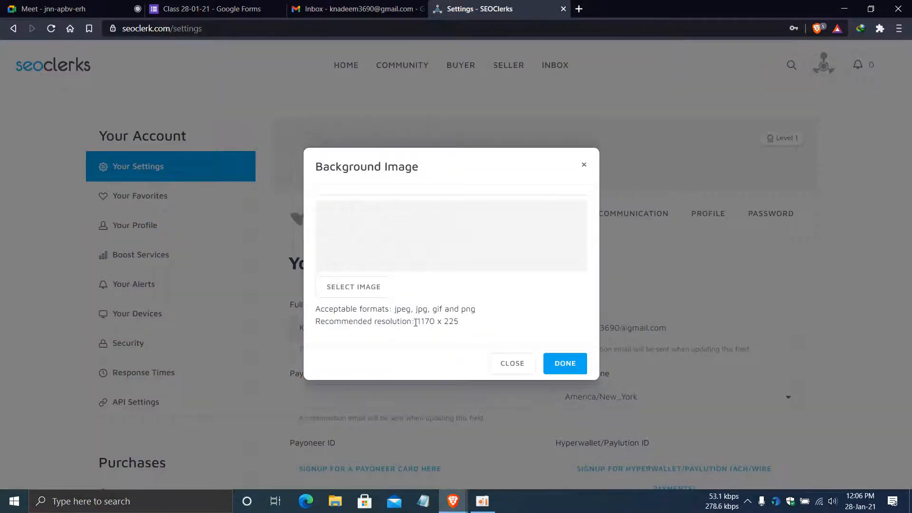
pyautogui.moveTo(420, 324); pyautogui.dragTo(458, 331)
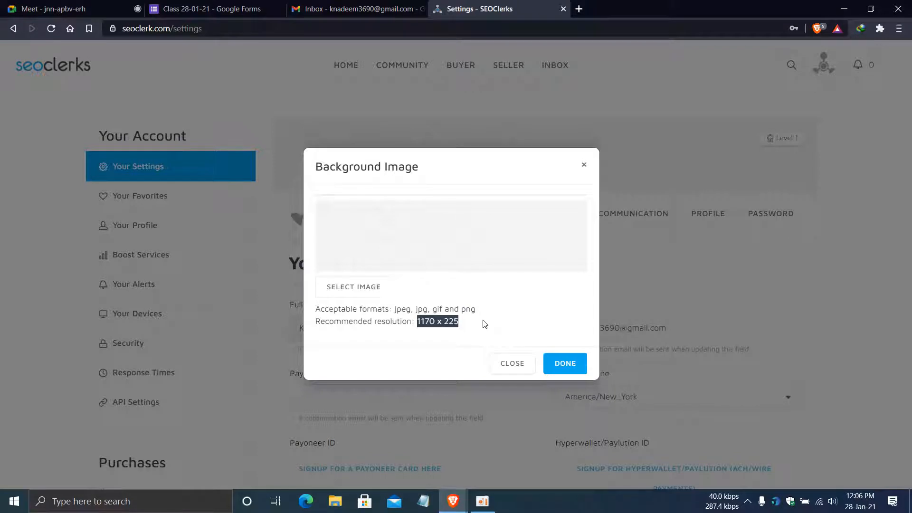
pyautogui.click(492, 337)
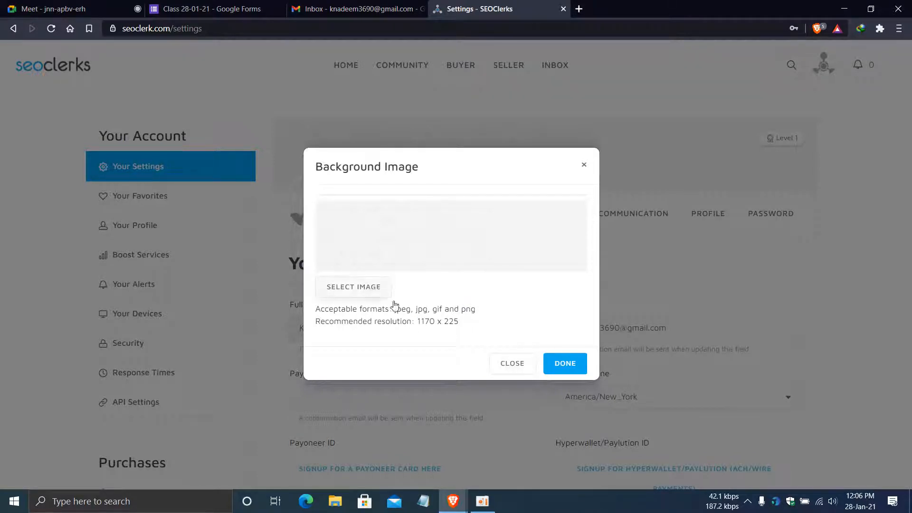
pyautogui.click(521, 366)
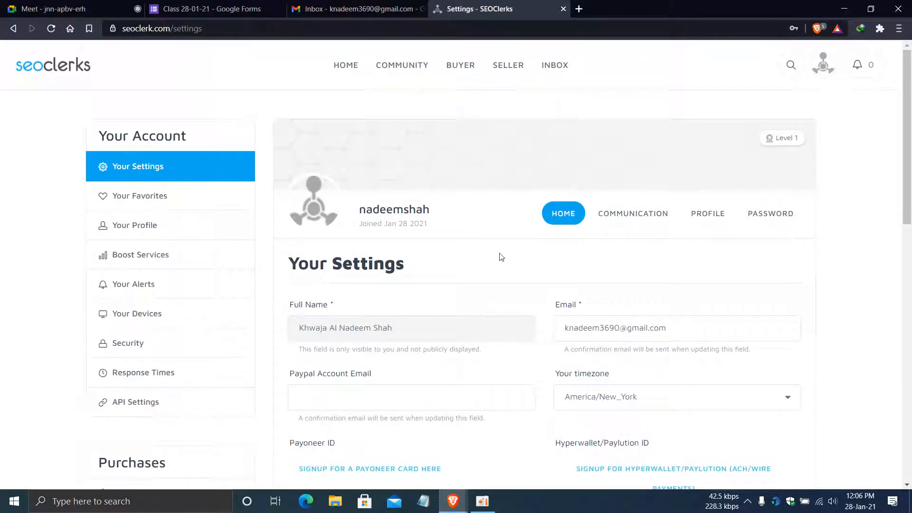
# - Scroll down to Your Skills and add ClassifiedAds as a skill
pyautogui.scroll(-1, 494, 255)
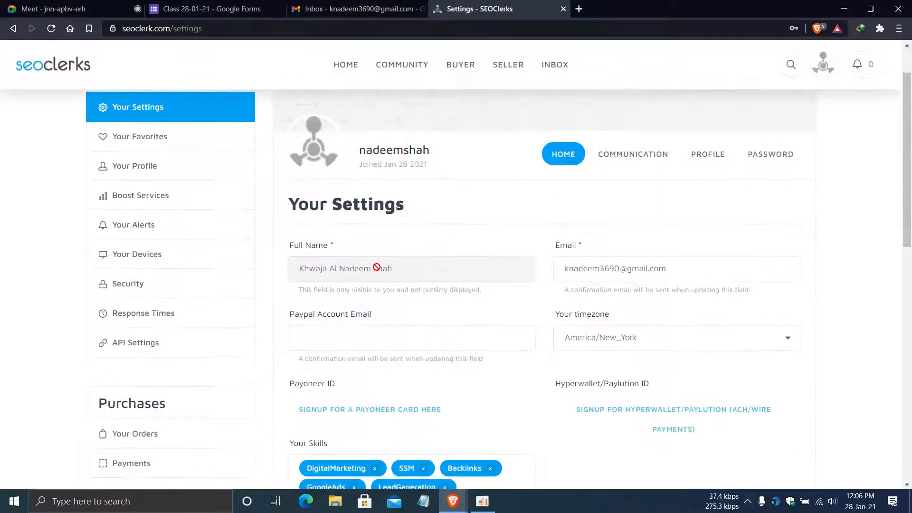
pyautogui.scroll(-1, 540, 261)
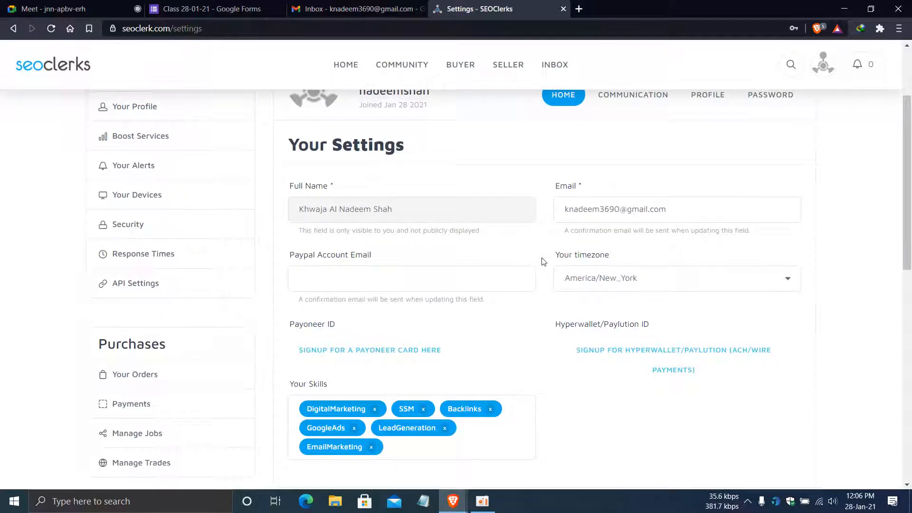
pyautogui.scroll(2, 544, 262)
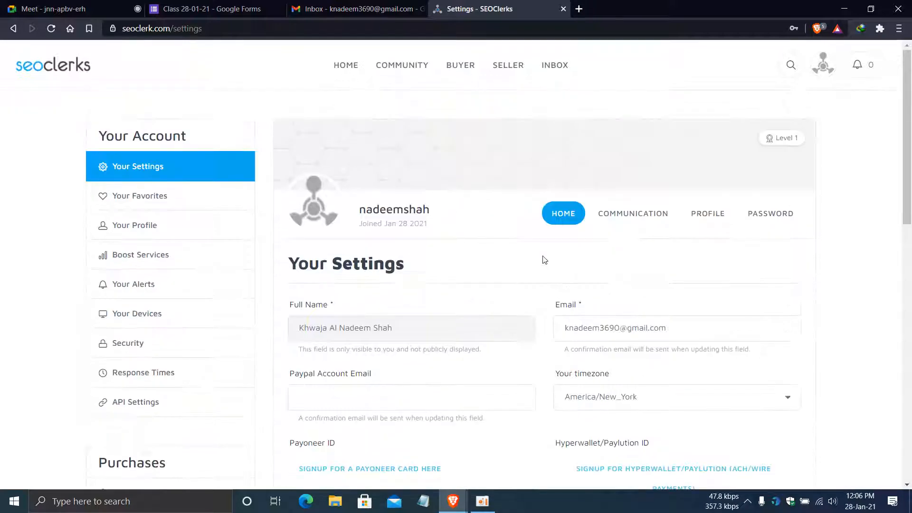
pyautogui.scroll(-1, 525, 275)
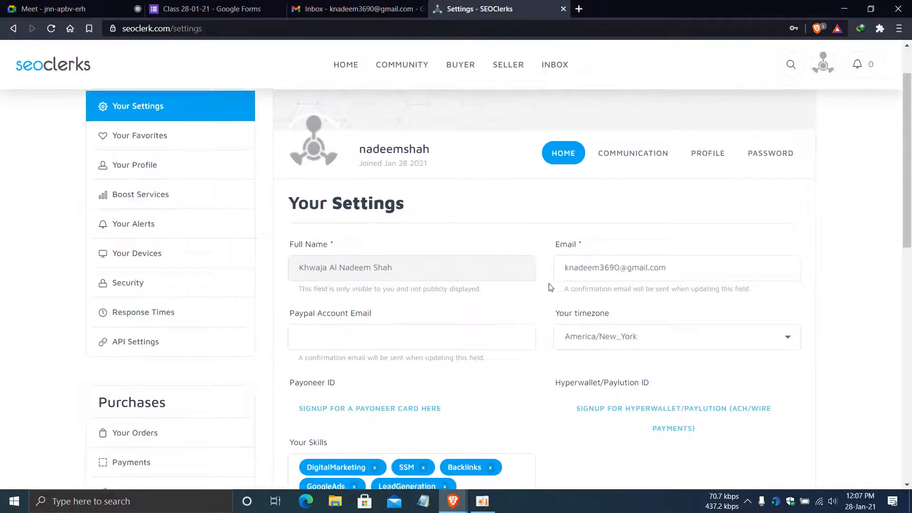
pyautogui.scroll(-1, 550, 286)
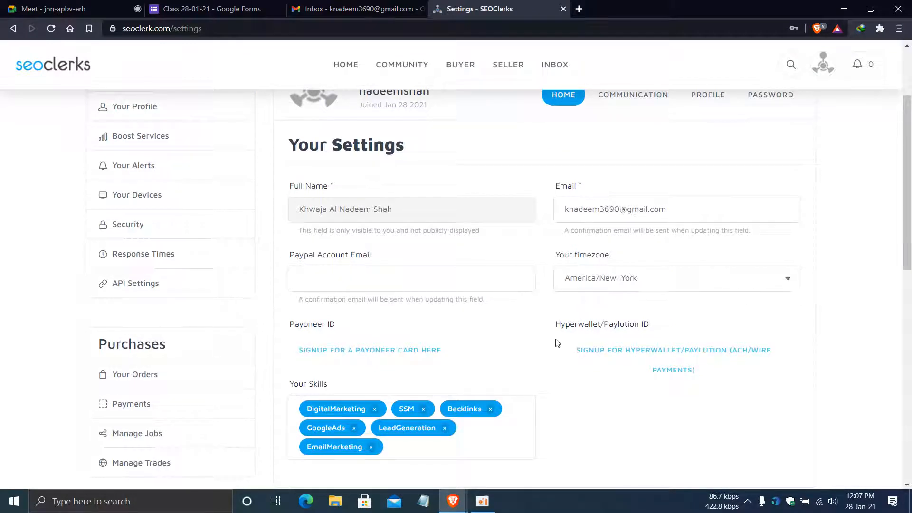
pyautogui.scroll(-1, 520, 370)
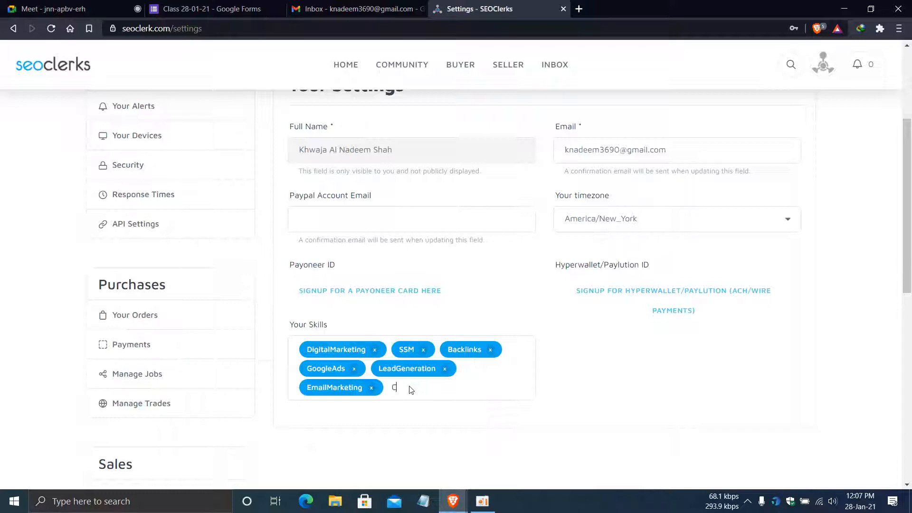
pyautogui.write('lassifiedAds')
pyautogui.press('Return')
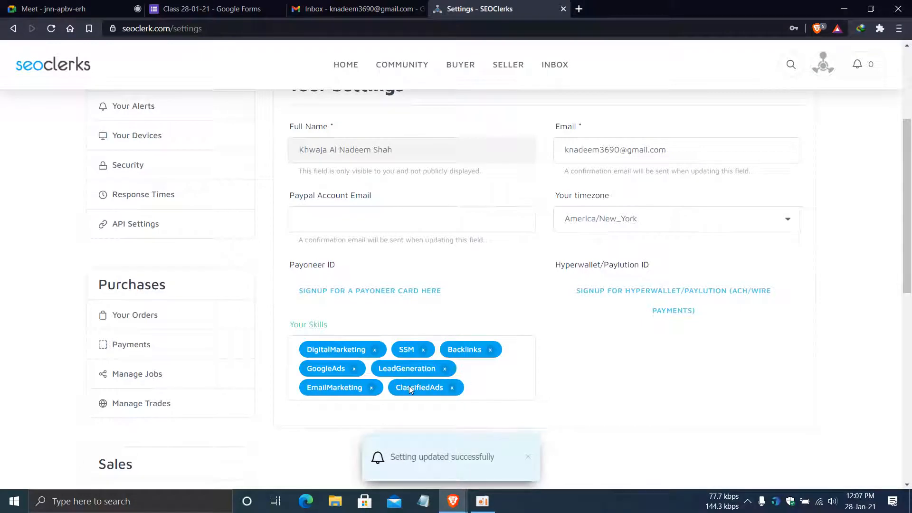
# - Add an FBCampain skill, then remove that tag again with its ×
pyautogui.write('Fa')
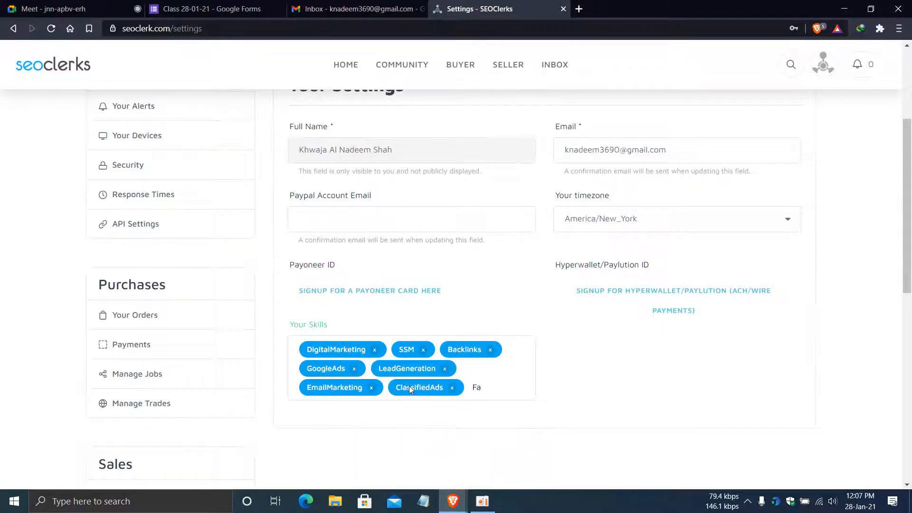
pyautogui.write('ceboo')
pyautogui.press('BackSpace')
pyautogui.press('BackSpace')
pyautogui.press('BackSpace')
pyautogui.press('BackSpace')
pyautogui.press('BackSpace')
pyautogui.press('BackSpace')
pyautogui.write('BCampain')
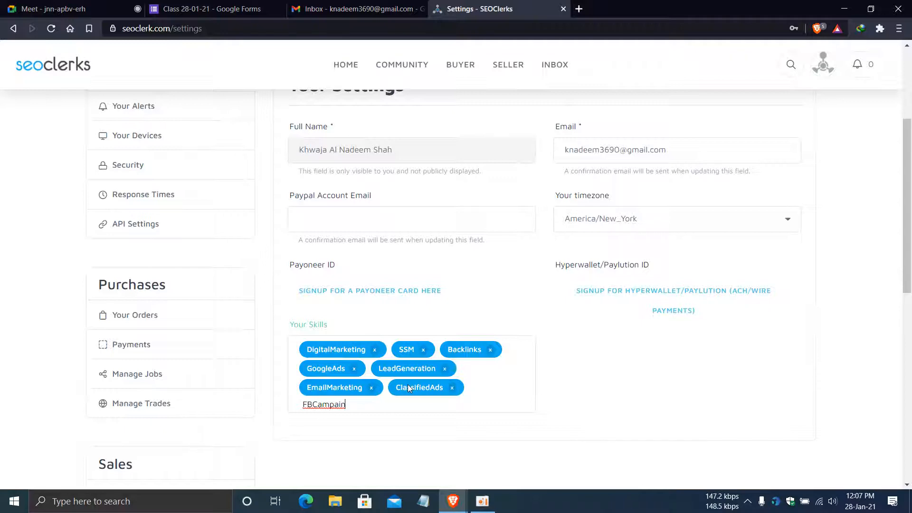
pyautogui.press('Return')
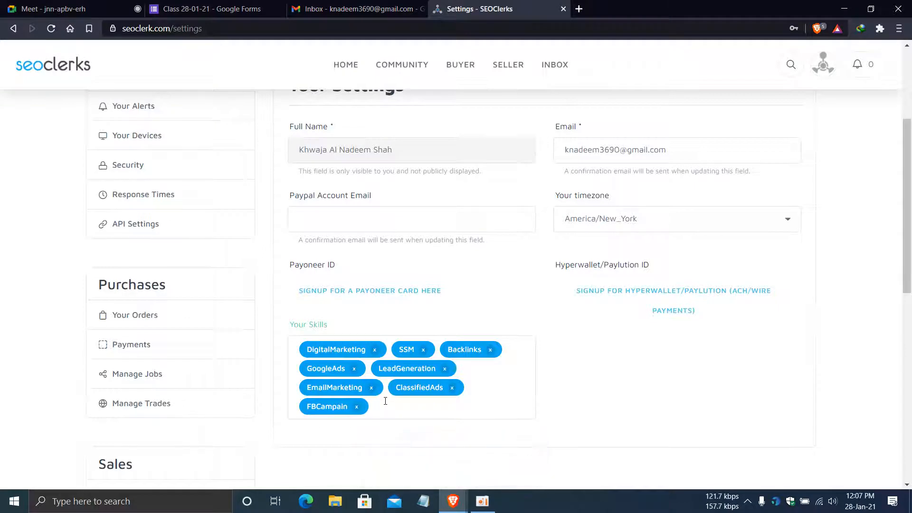
pyautogui.click(356, 407)
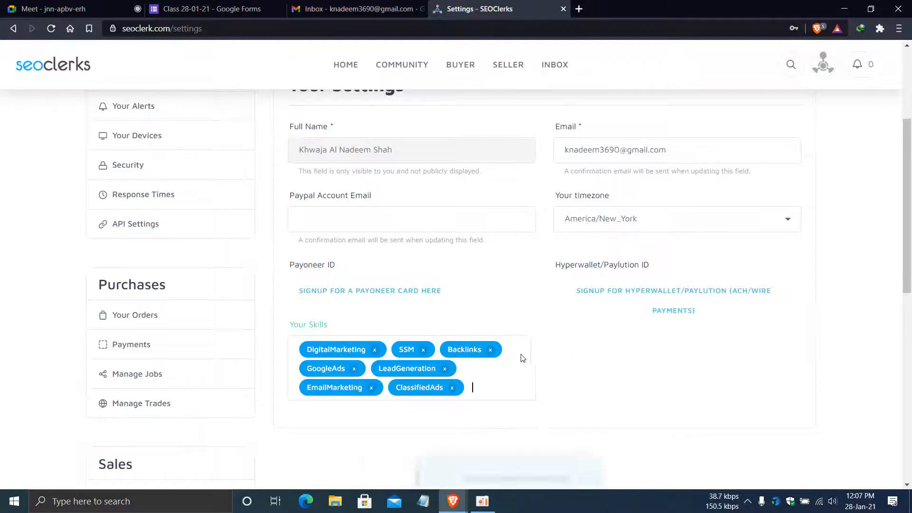
pyautogui.scroll(1, 511, 358)
pyautogui.scroll(-3, 517, 358)
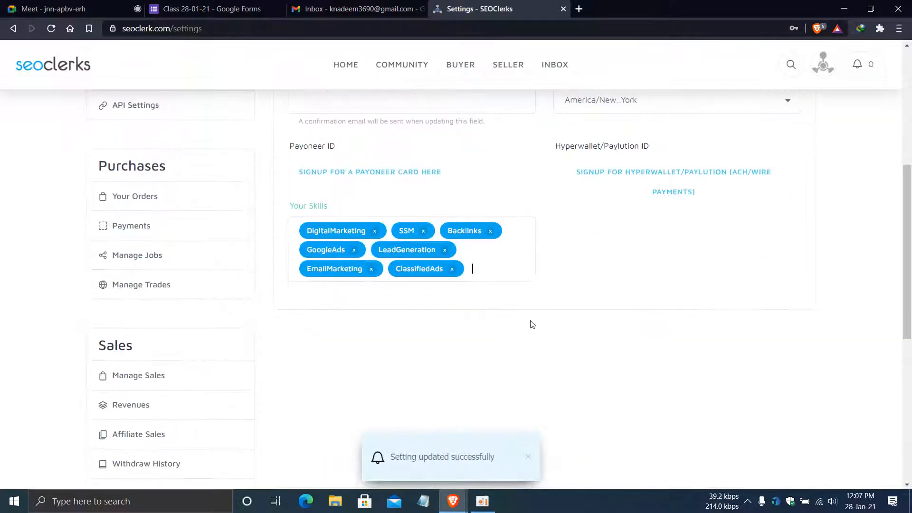
pyautogui.scroll(3, 529, 321)
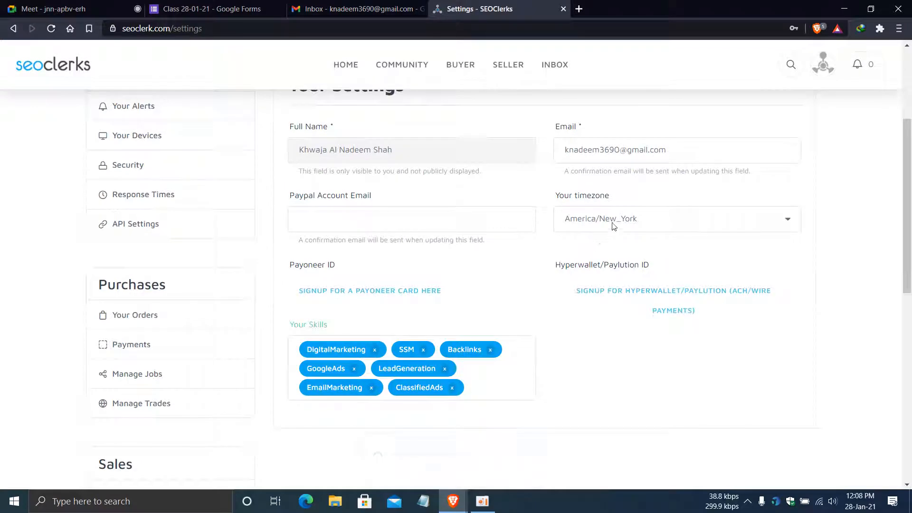
pyautogui.scroll(-8, 527, 383)
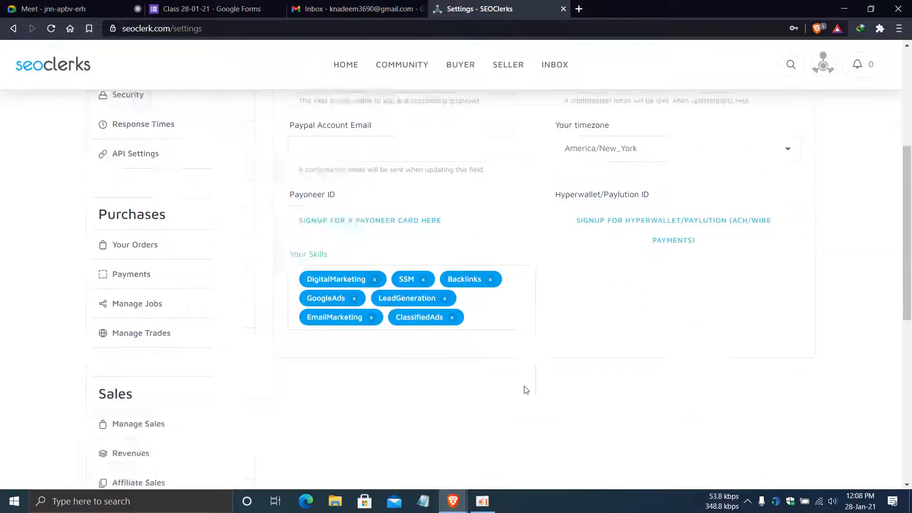
pyautogui.scroll(10, 527, 381)
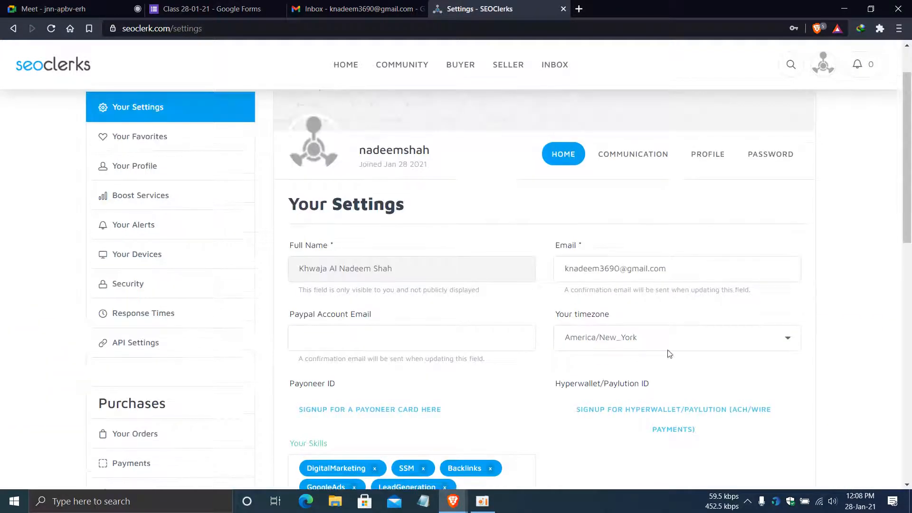
# - Change the account timezone from America/New_York to Asia/Dhaka
pyautogui.click(755, 340)
pyautogui.scroll(-15, 749, 271)
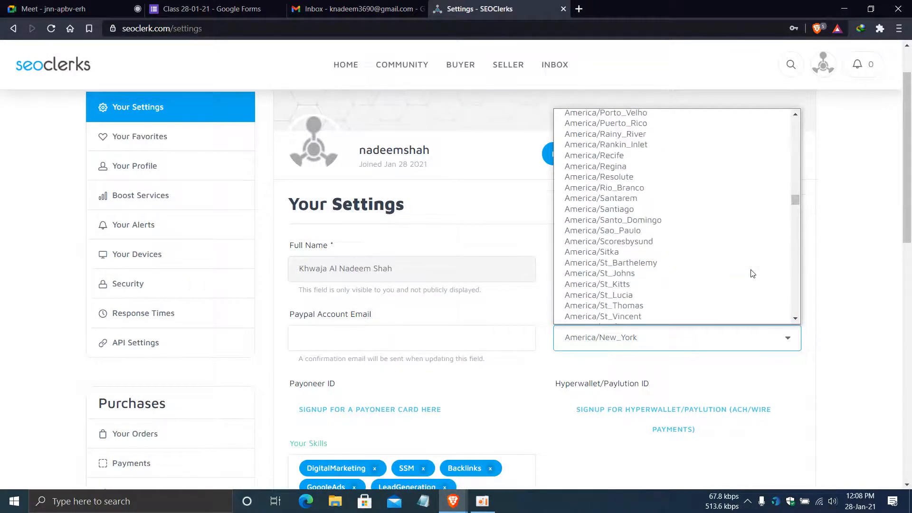
pyautogui.scroll(-15, 752, 273)
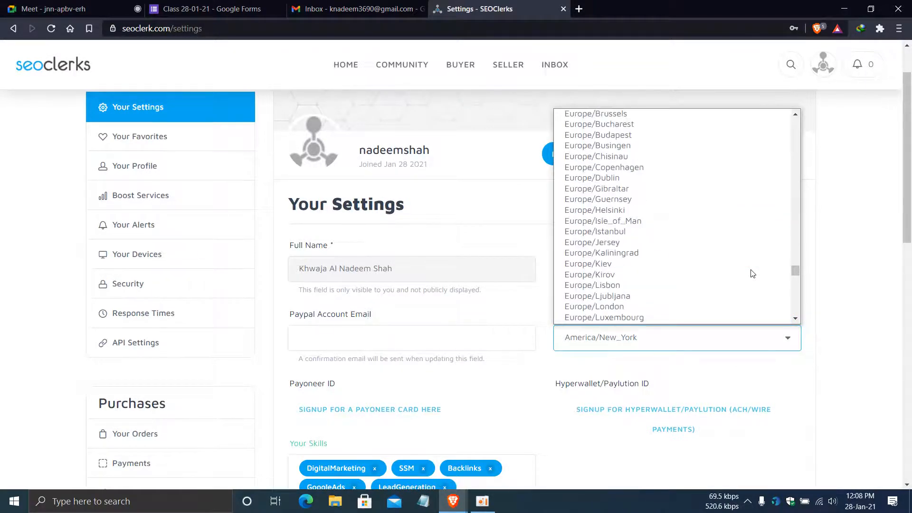
pyautogui.scroll(10, 749, 271)
pyautogui.scroll(5, 643, 144)
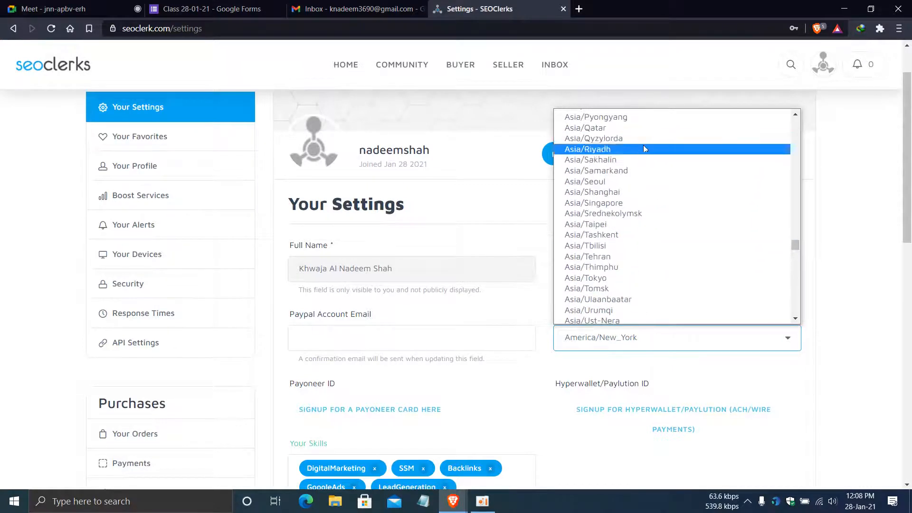
pyautogui.scroll(4, 636, 170)
pyautogui.scroll(10, 636, 172)
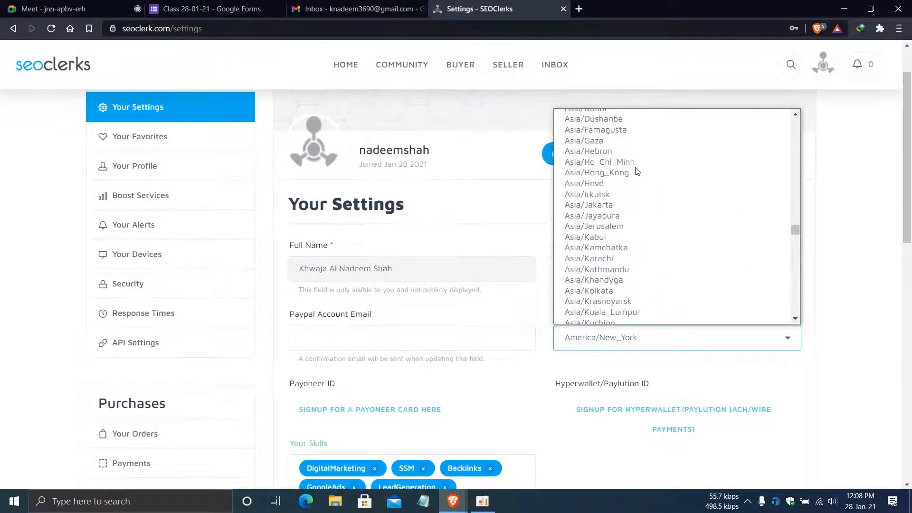
pyautogui.scroll(4, 635, 204)
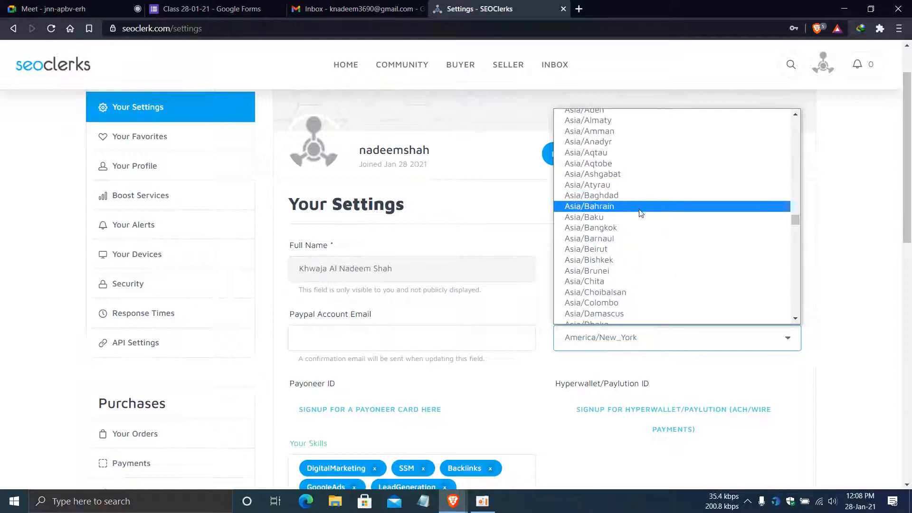
pyautogui.scroll(3, 639, 214)
pyautogui.scroll(-3, 640, 220)
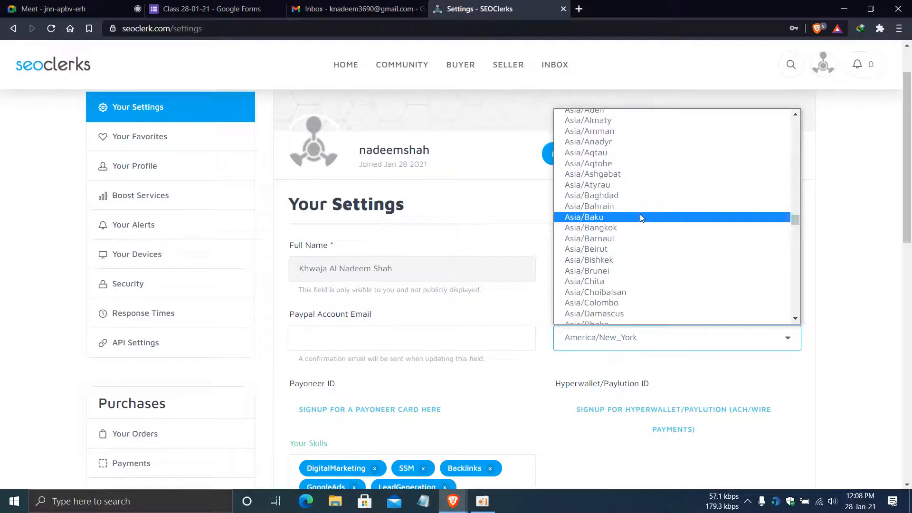
pyautogui.scroll(-3, 630, 272)
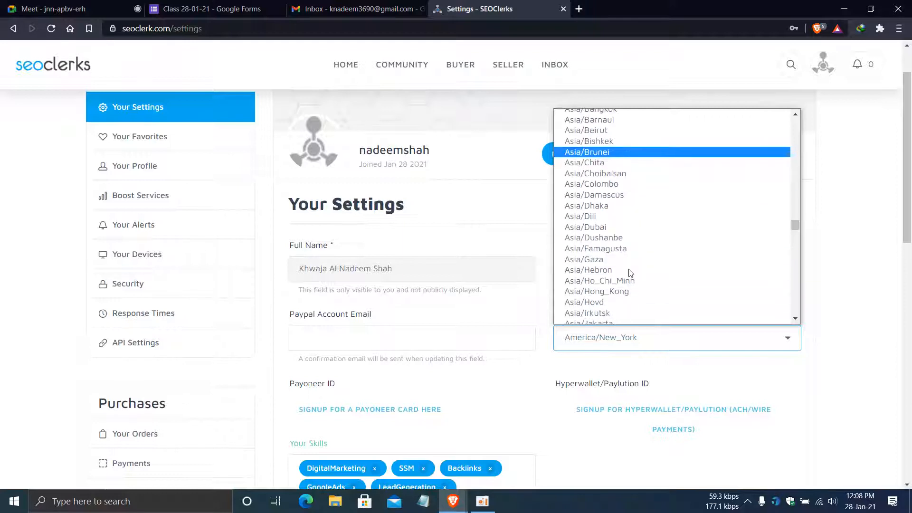
pyautogui.click(613, 209)
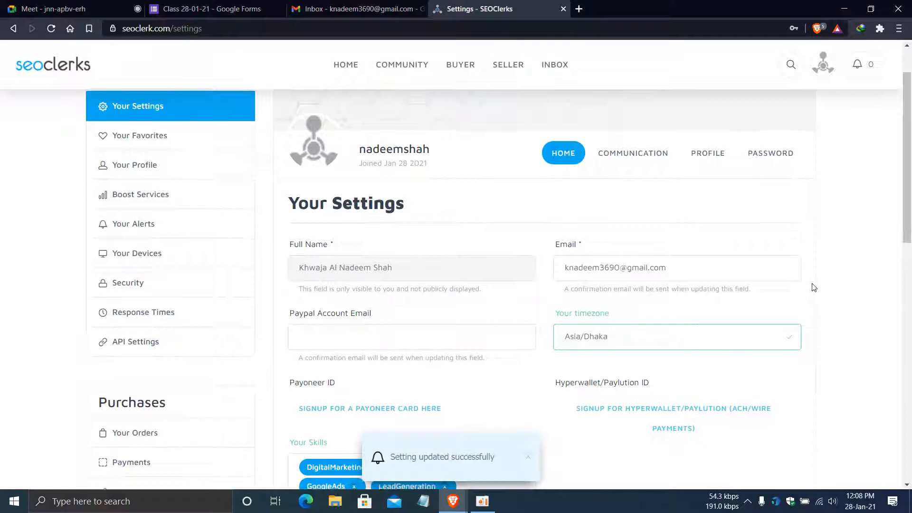
# - Review the updated settings, then open Your Profile showing Level 1 and a Bangladesh flag
pyautogui.scroll(-2, 813, 287)
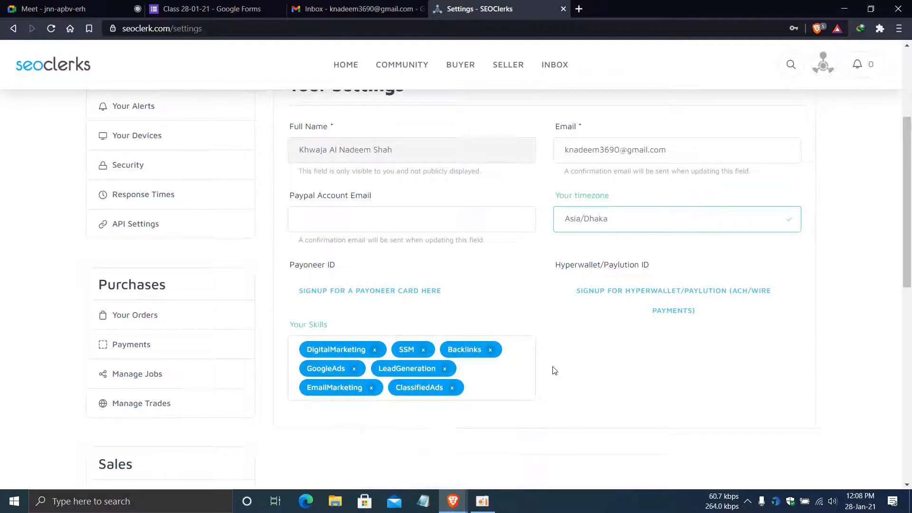
pyautogui.scroll(2, 257, 248)
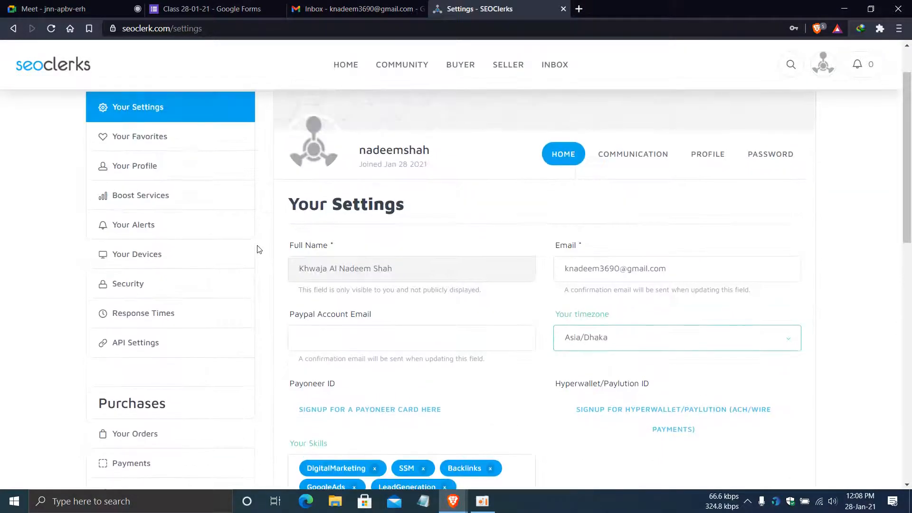
pyautogui.scroll(1, 218, 162)
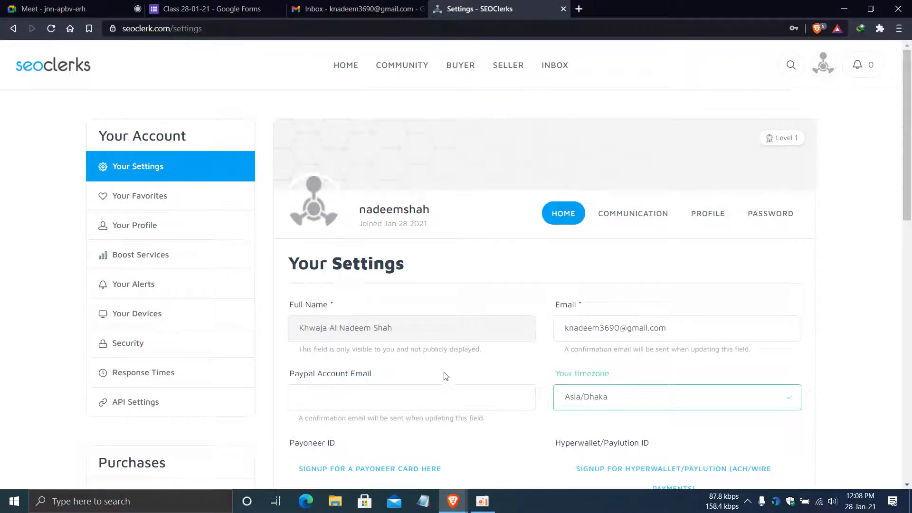
pyautogui.scroll(-1, 539, 381)
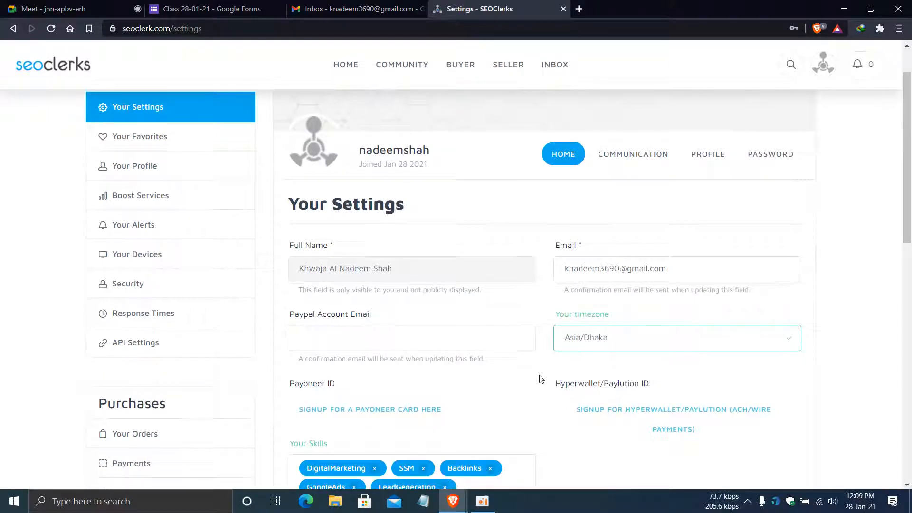
pyautogui.scroll(-1, 543, 378)
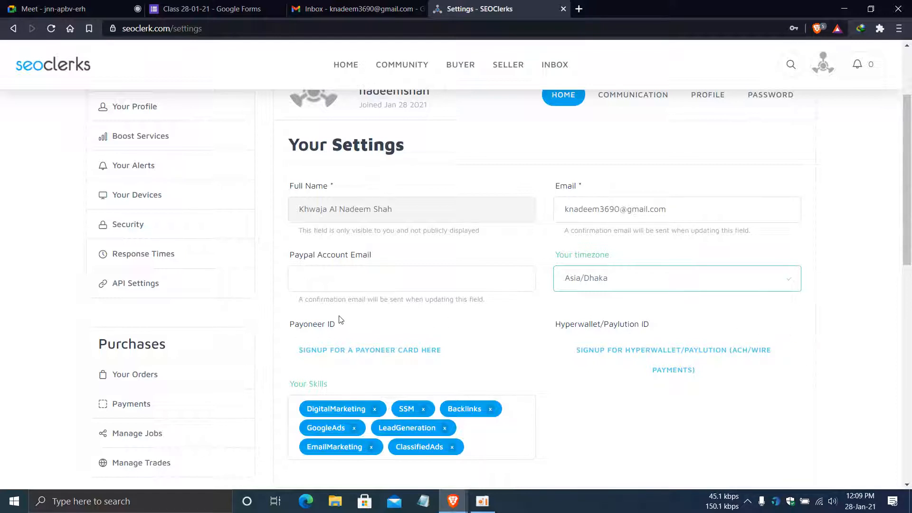
pyautogui.scroll(2, 340, 319)
pyautogui.scroll(2, 438, 354)
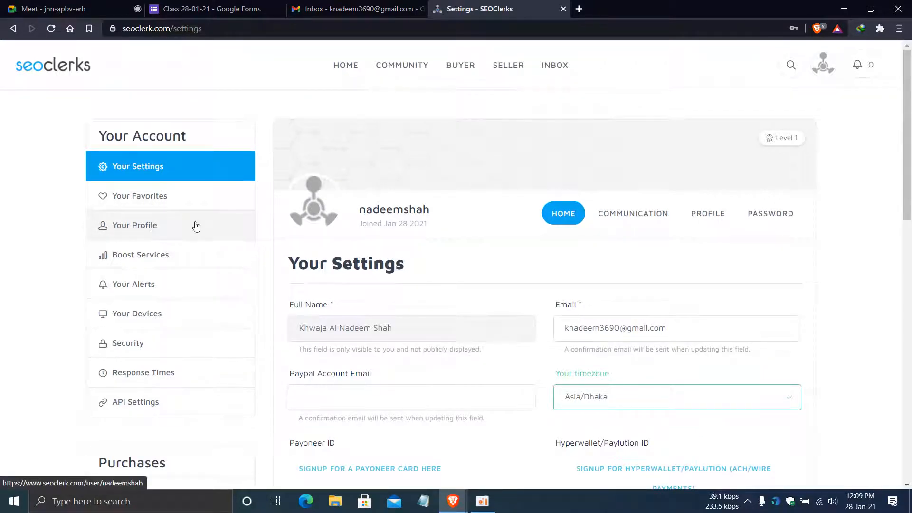
pyautogui.click(196, 227)
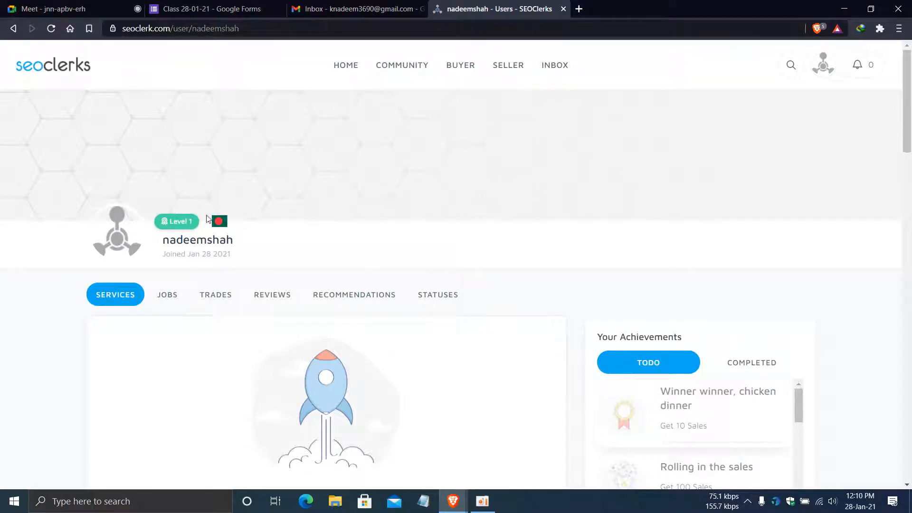
pyautogui.scroll(-1, 480, 252)
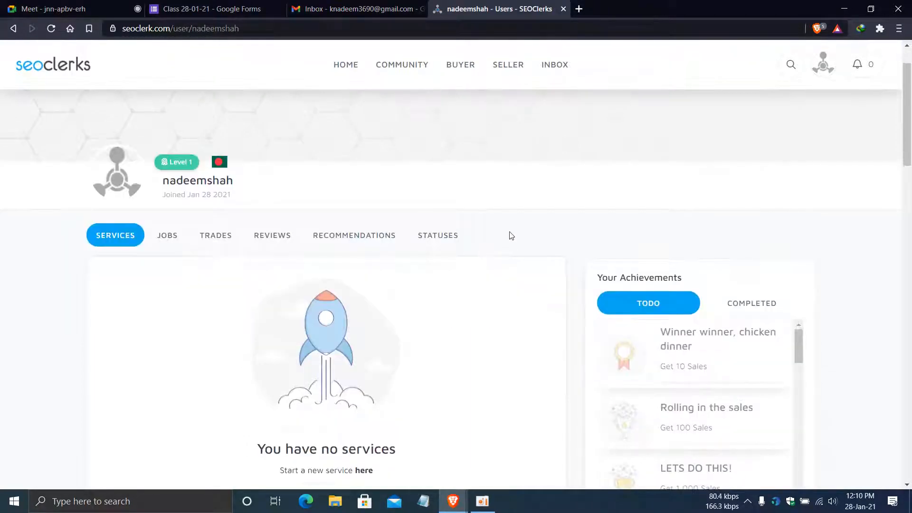
pyautogui.scroll(1, 509, 235)
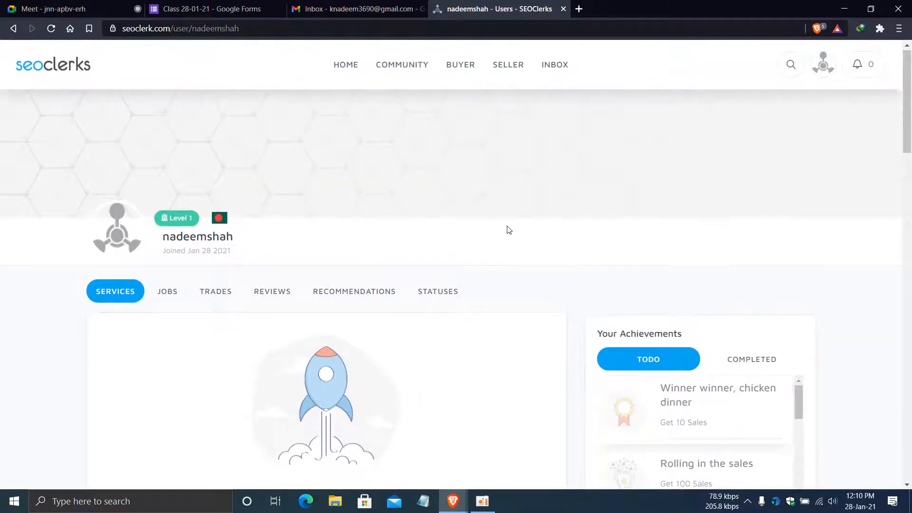
pyautogui.scroll(-1, 511, 228)
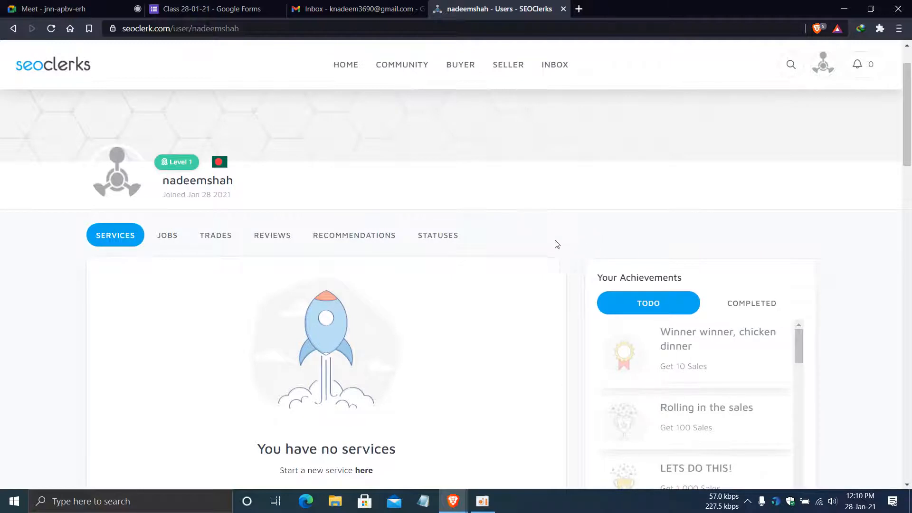
pyautogui.scroll(-3, 554, 241)
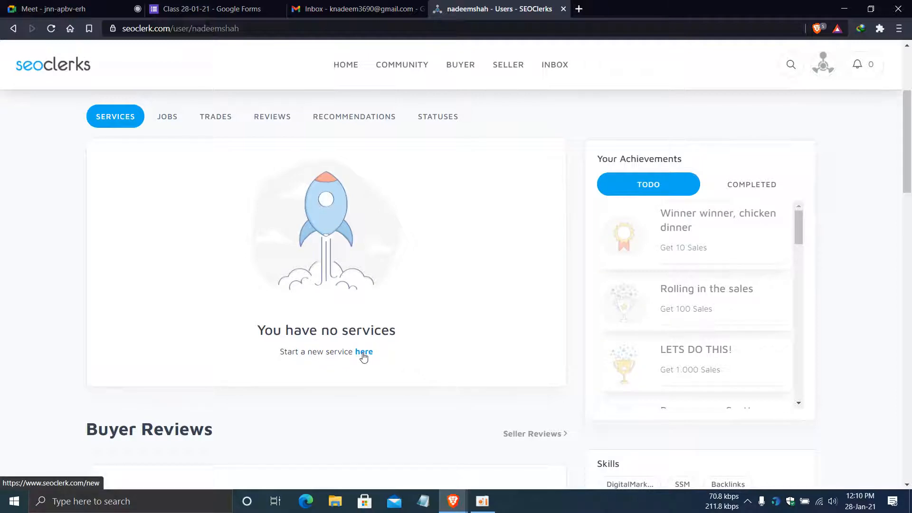
# - Start phone verification with Bangladesh (+880), enter the phone number, and tick I'm not a robot
pyautogui.click(364, 352)
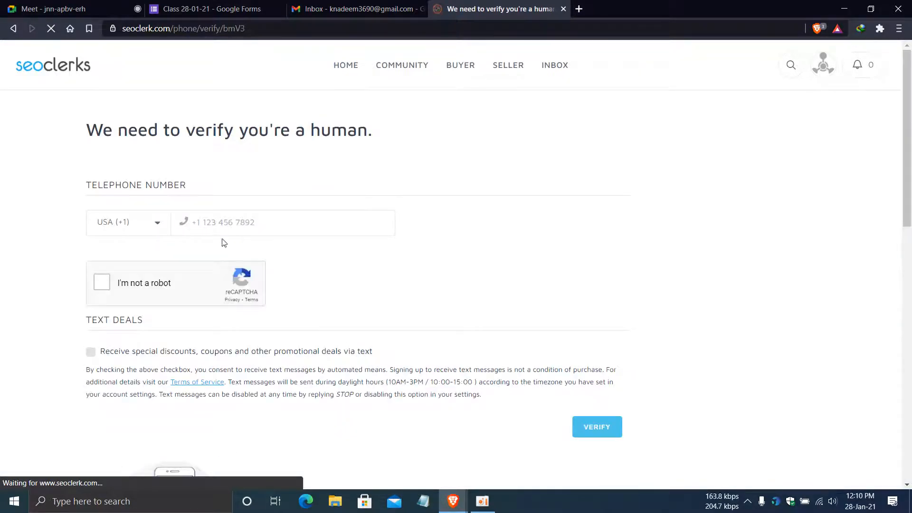
pyautogui.click(201, 221)
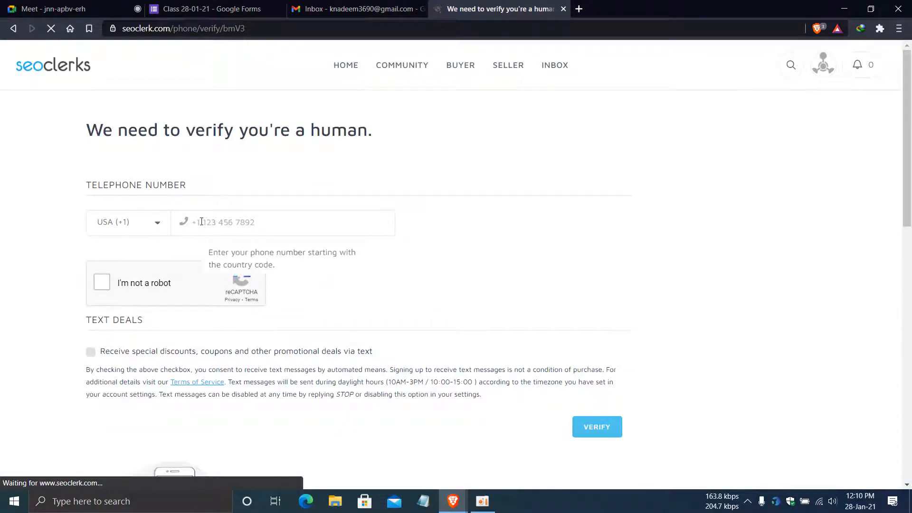
pyautogui.click(158, 223)
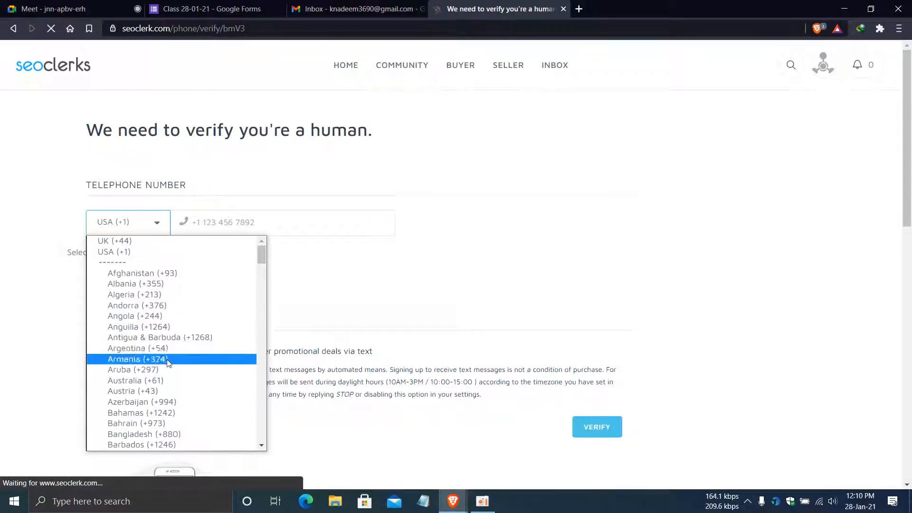
pyautogui.click(188, 434)
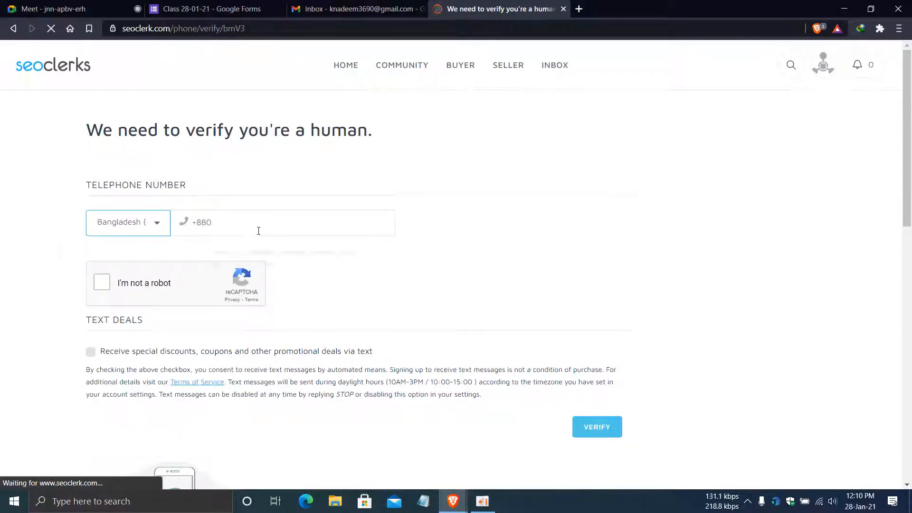
pyautogui.click(273, 220)
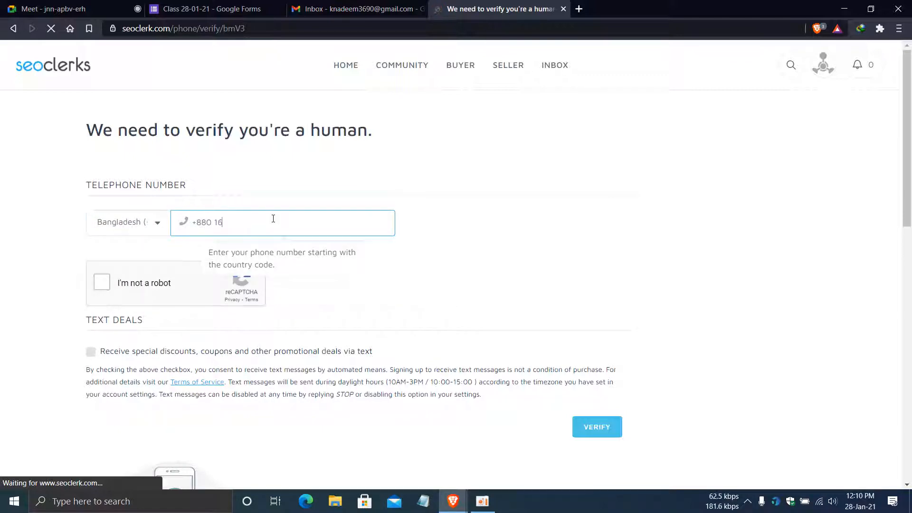
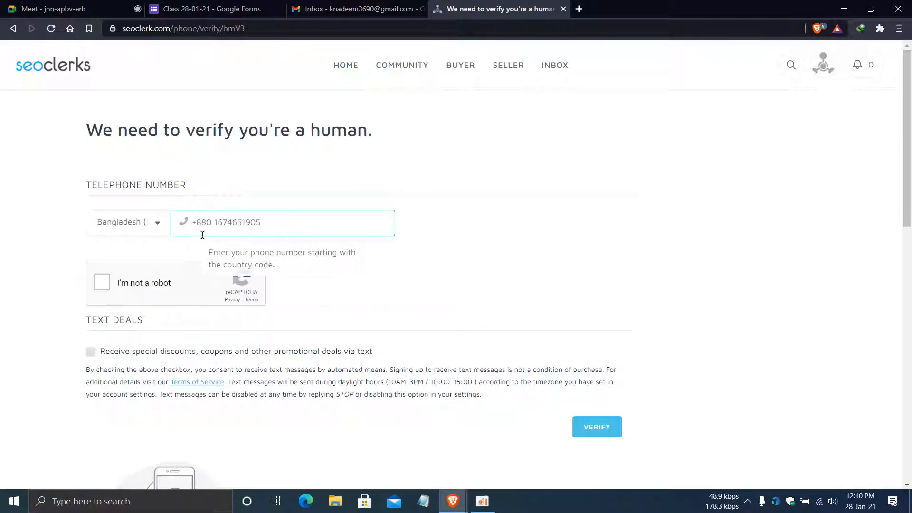
pyautogui.click(101, 281)
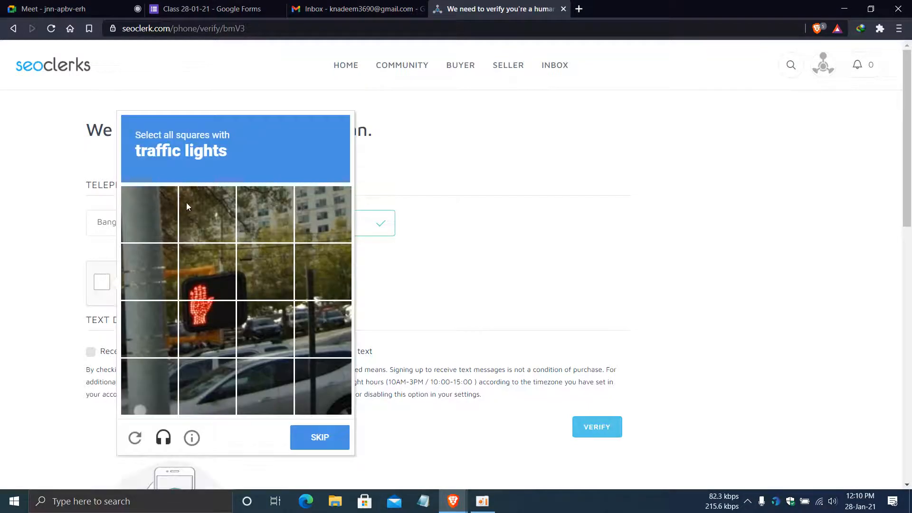
# - Solve the captcha by selecting the four traffic-light squares and submitting
pyautogui.click(213, 281)
pyautogui.click(206, 309)
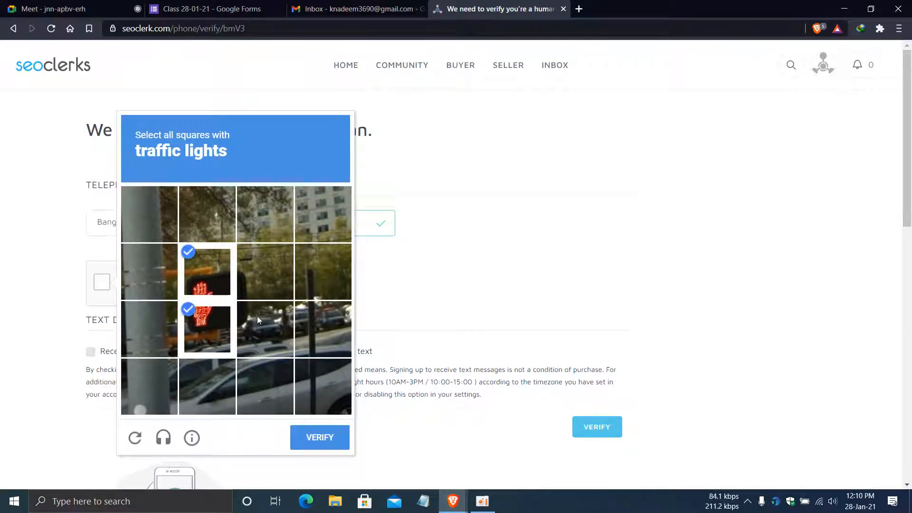
pyautogui.click(258, 315)
pyautogui.click(265, 273)
pyautogui.click(320, 437)
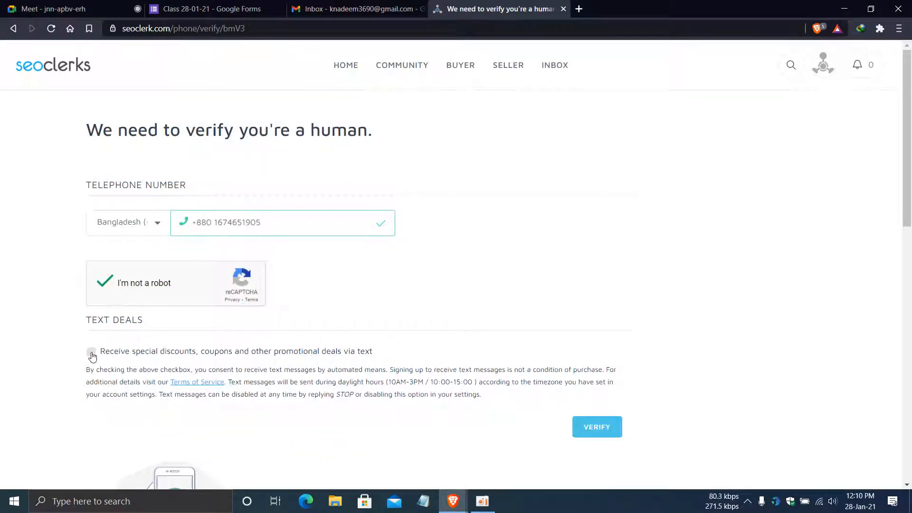
# - Opt in to Text Deals and submit the number to receive a verification code
pyautogui.scroll(-3, 91, 353)
pyautogui.scroll(-1, 83, 232)
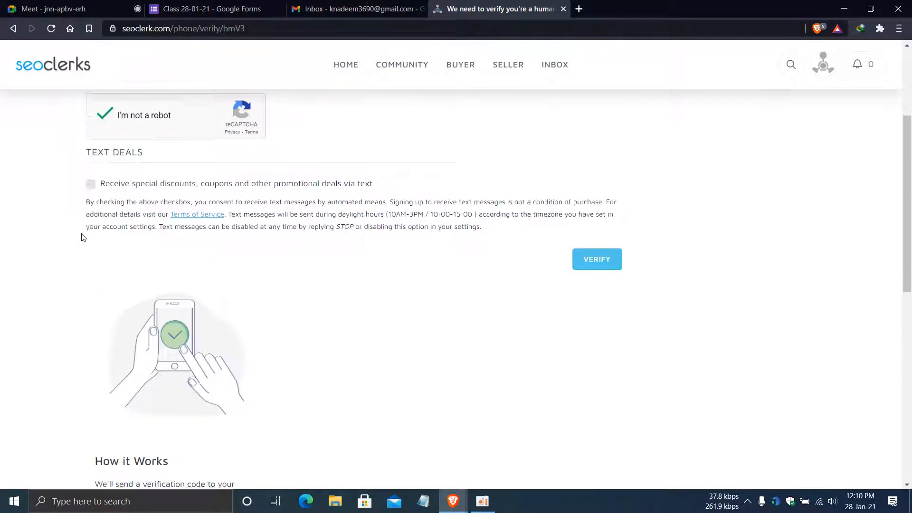
pyautogui.scroll(-1, 83, 237)
pyautogui.scroll(2, 82, 236)
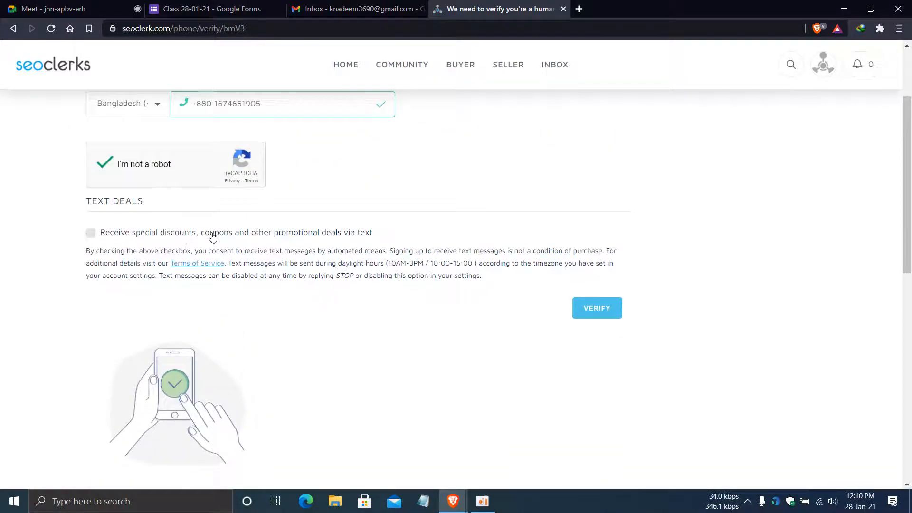
pyautogui.click(92, 237)
pyautogui.scroll(-6, 366, 318)
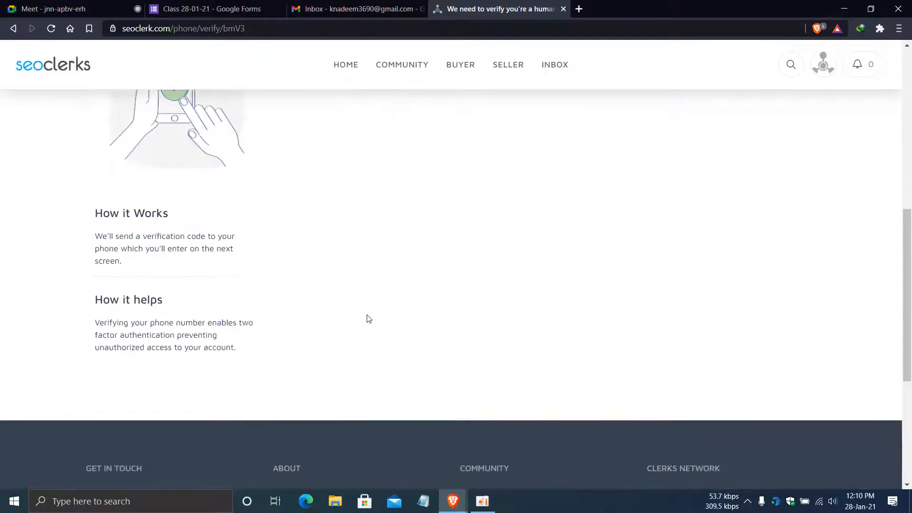
pyautogui.scroll(6, 369, 319)
pyautogui.click(601, 309)
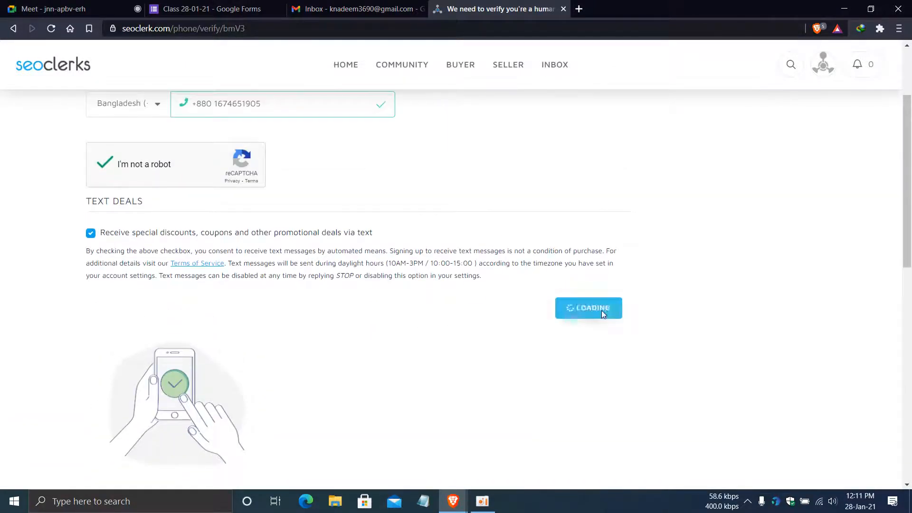
pyautogui.scroll(3, 446, 336)
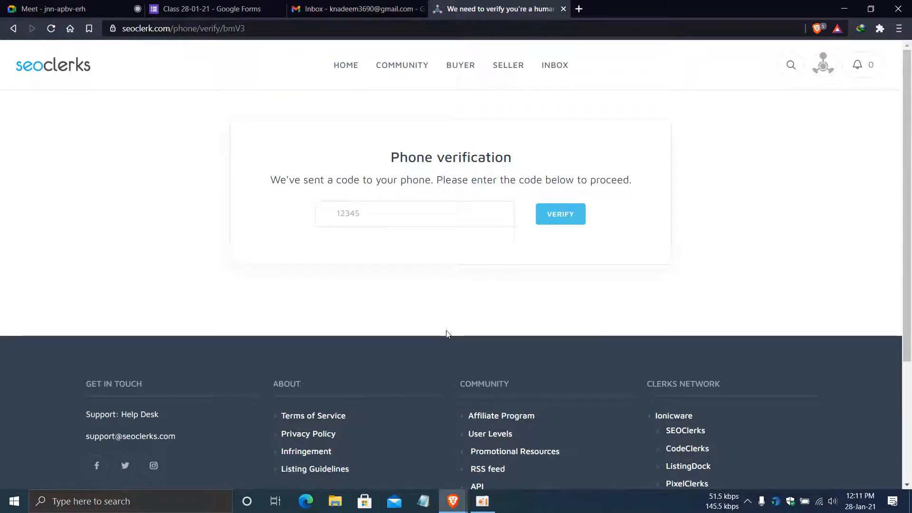
# - Enter the received verification code, verify it, and go back to the marketplace home page
pyautogui.click(379, 208)
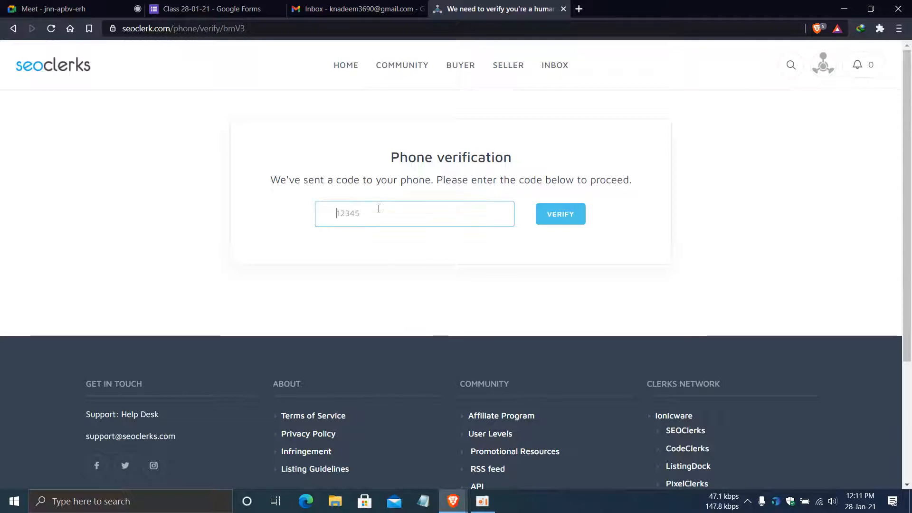
pyautogui.click(560, 214)
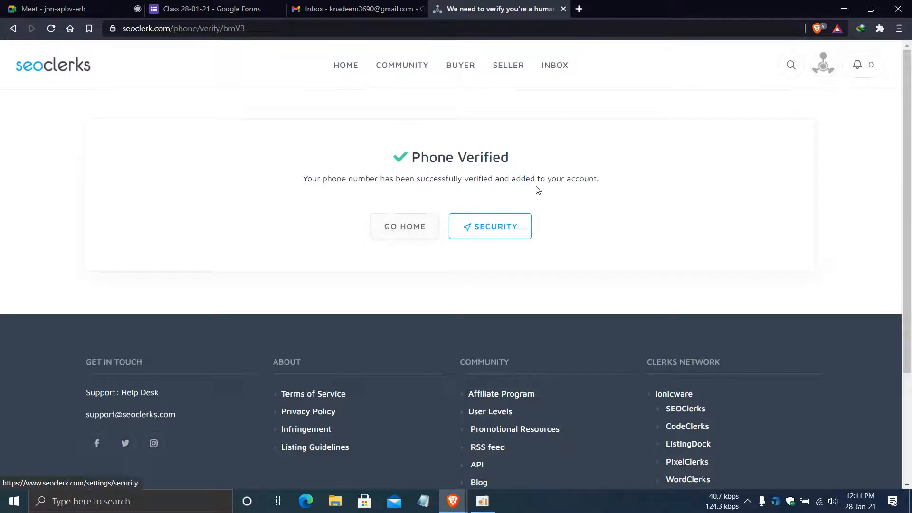
pyautogui.click(406, 232)
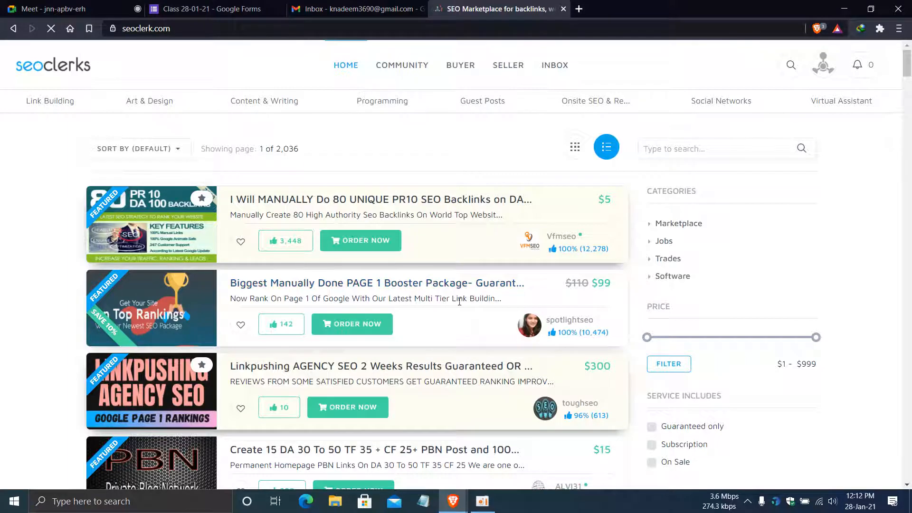
# - Go from the marketplace listings to the account's own profile page via the avatar menu
pyautogui.scroll(-1, 471, 299)
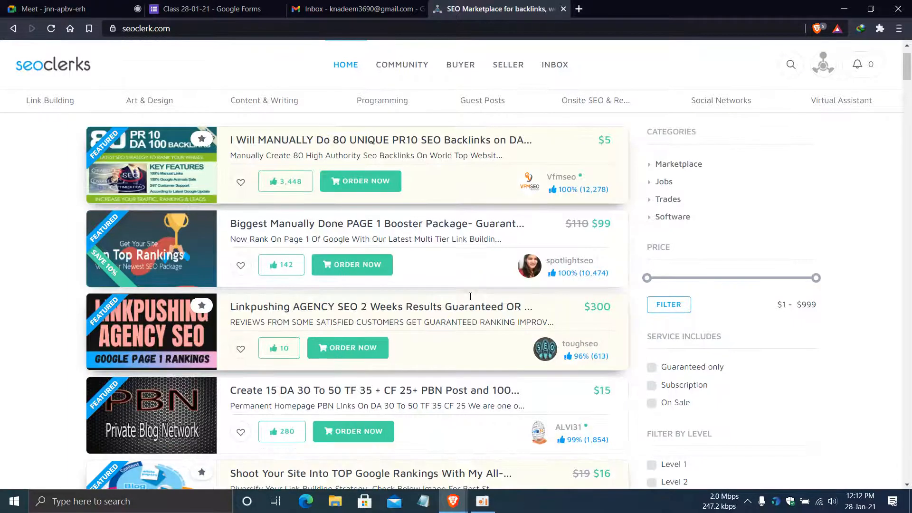
pyautogui.scroll(-1, 471, 301)
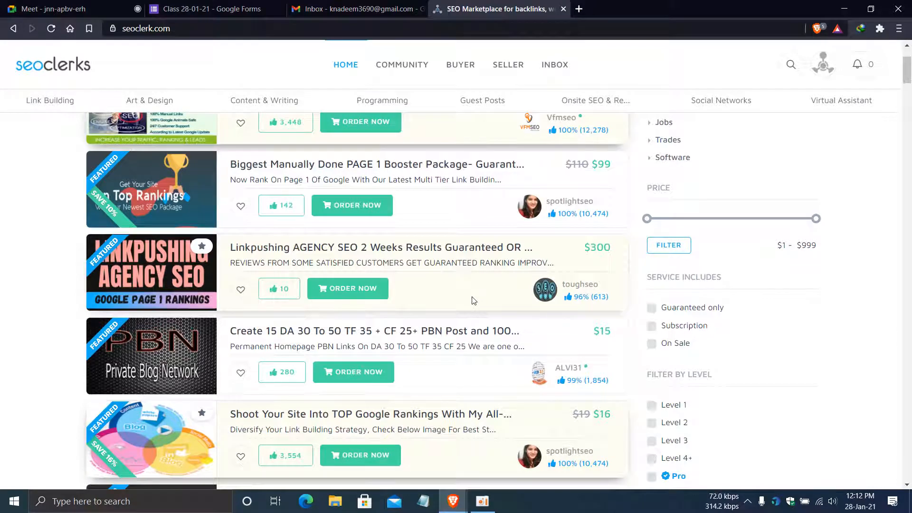
pyautogui.scroll(2, 471, 299)
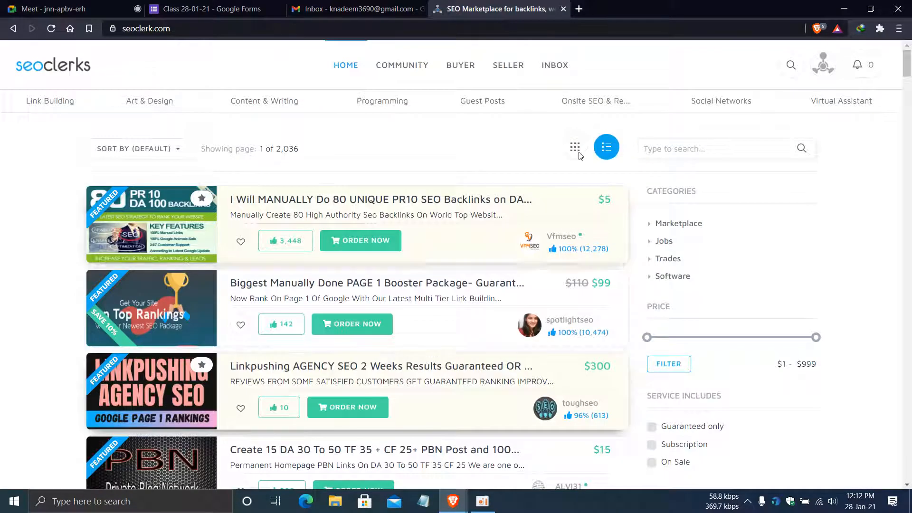
pyautogui.moveTo(834, 75)
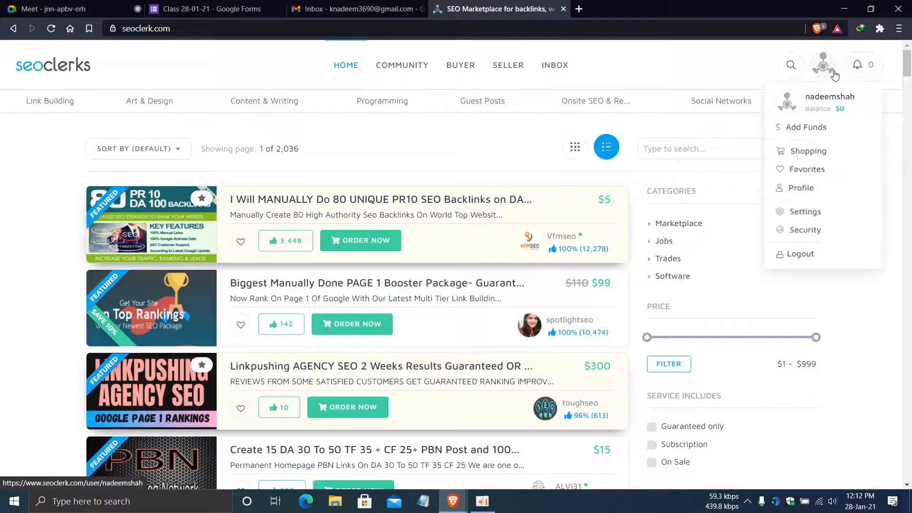
pyautogui.click(809, 189)
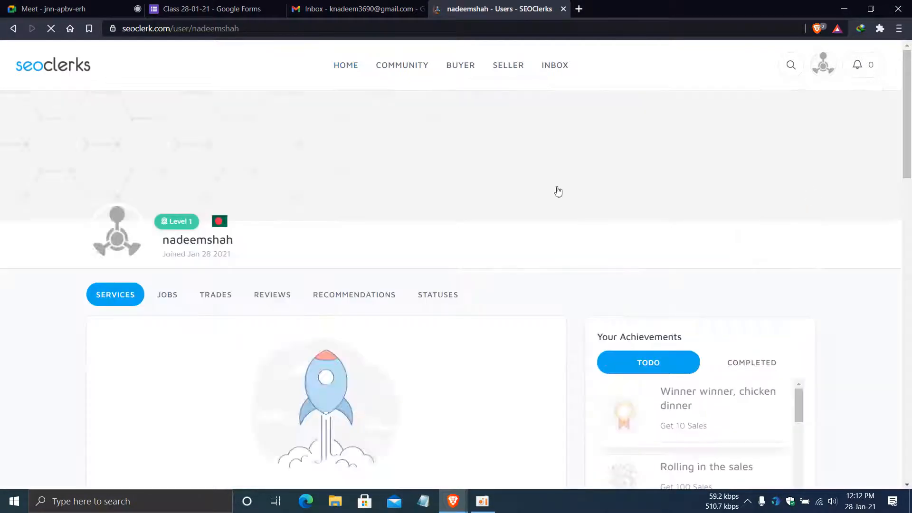
pyautogui.scroll(-3, 458, 189)
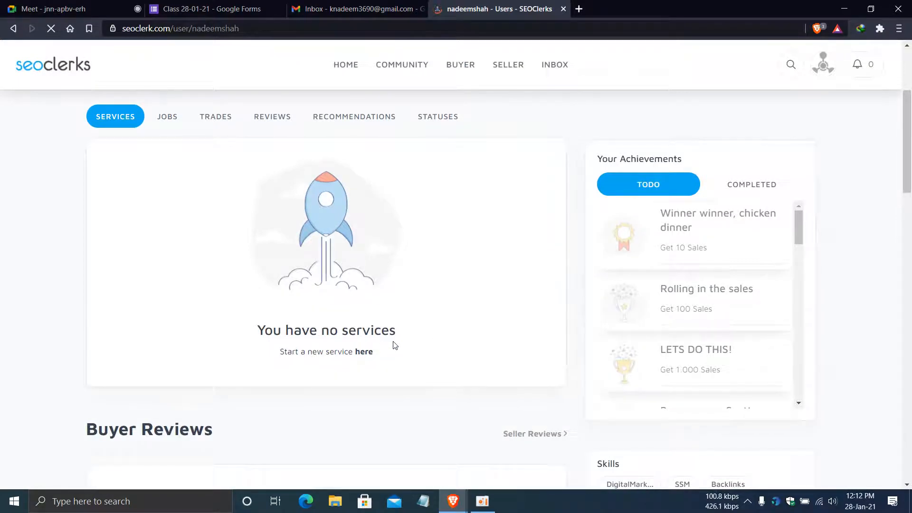
pyautogui.scroll(-1, 389, 344)
pyautogui.scroll(-8, 397, 342)
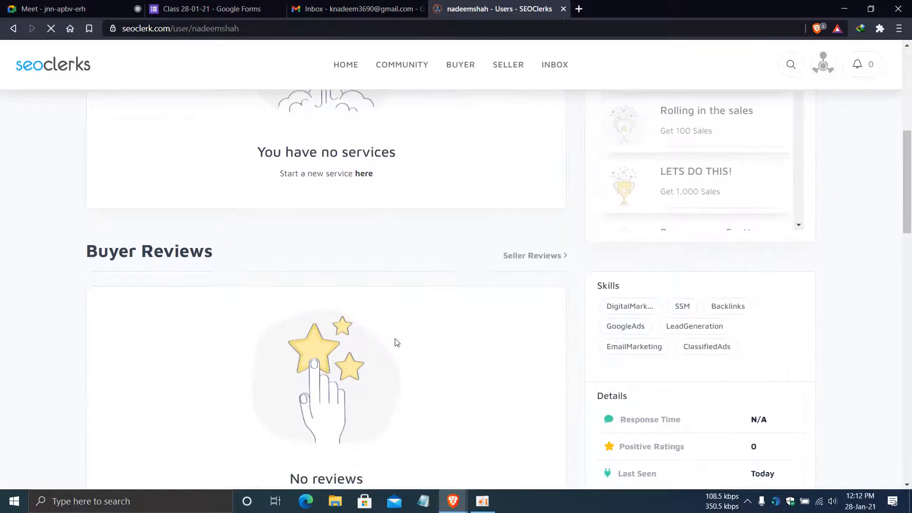
pyautogui.scroll(-10, 397, 342)
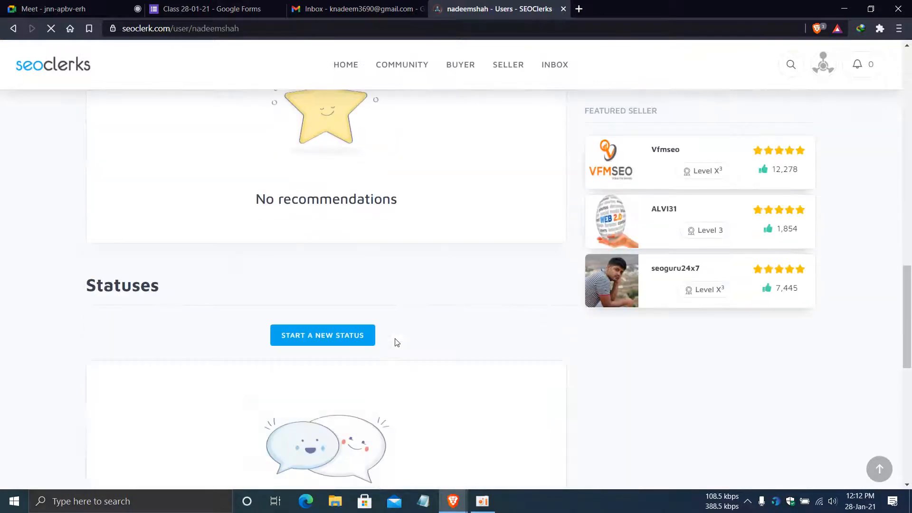
pyautogui.scroll(11, 395, 341)
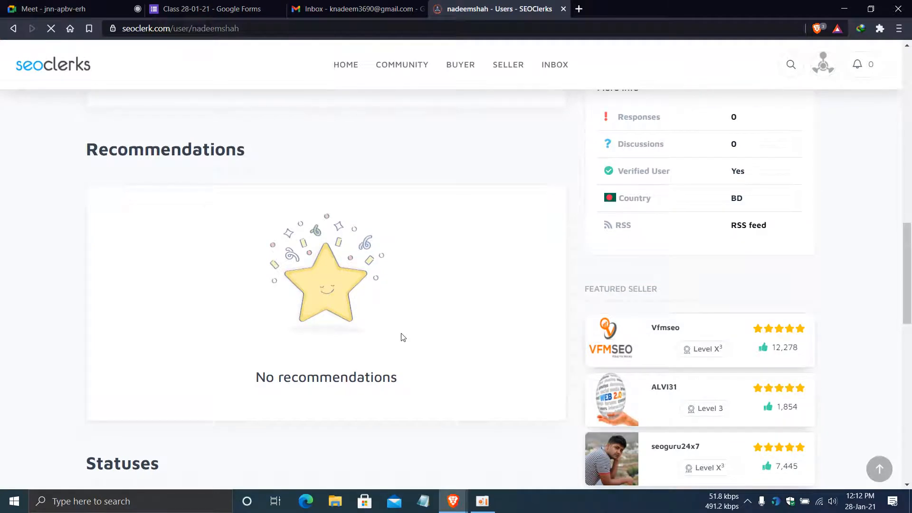
pyautogui.scroll(1, 402, 338)
pyautogui.scroll(2, 403, 336)
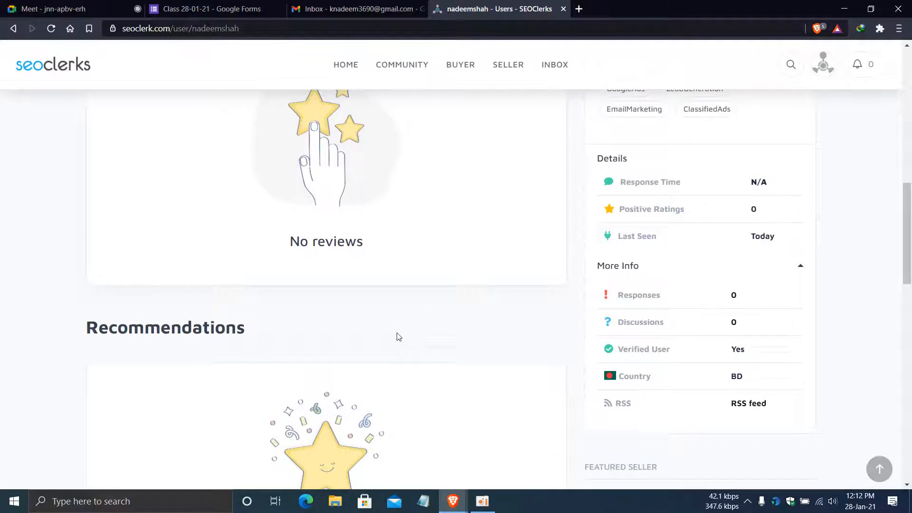
pyautogui.scroll(2, 406, 312)
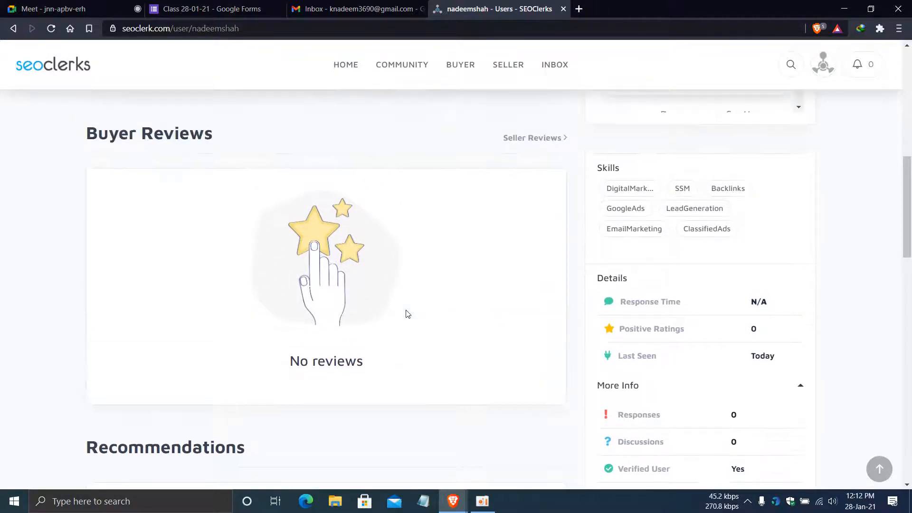
pyautogui.scroll(-3, 407, 313)
pyautogui.scroll(-5, 408, 312)
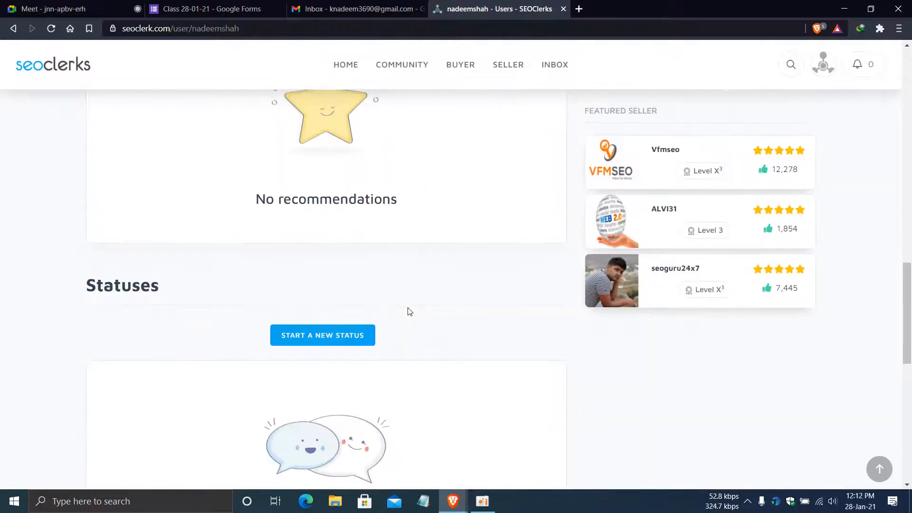
pyautogui.scroll(-6, 409, 311)
pyautogui.scroll(-3, 409, 306)
pyautogui.scroll(4, 410, 308)
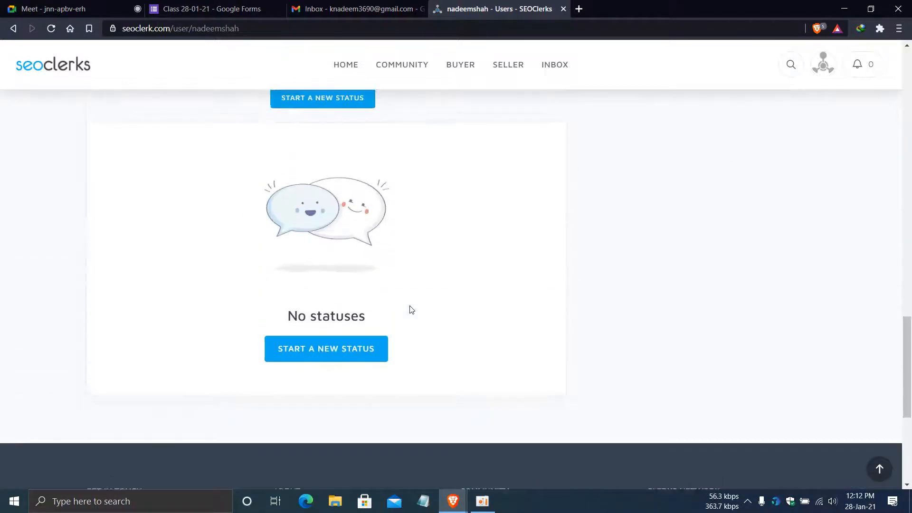
pyautogui.scroll(1, 412, 310)
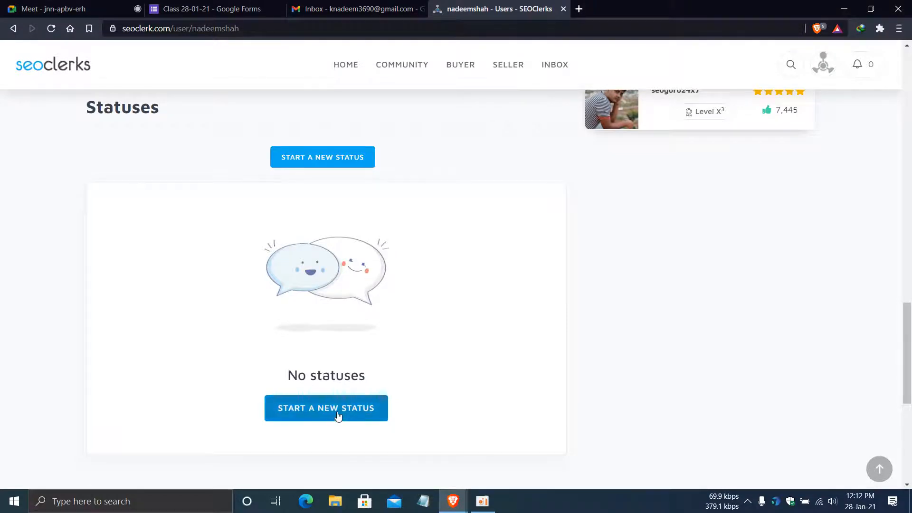
pyautogui.scroll(3, 343, 181)
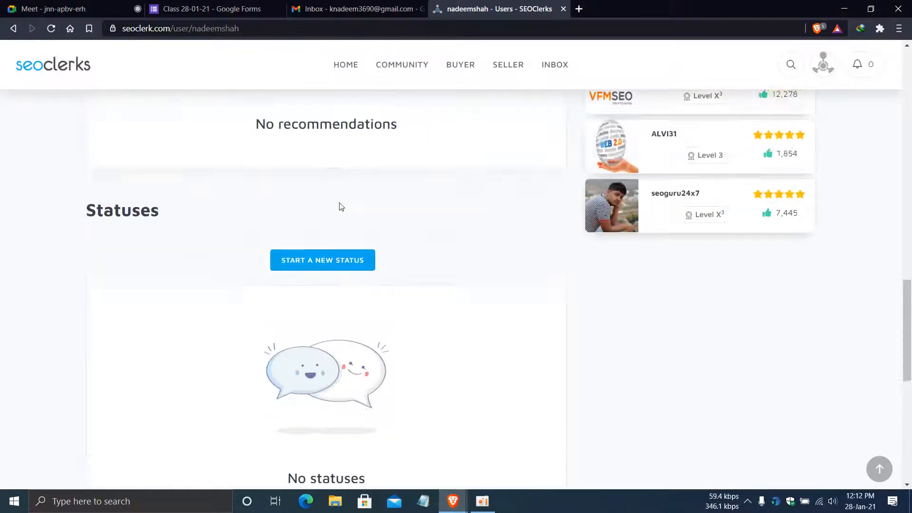
pyautogui.scroll(-3, 342, 201)
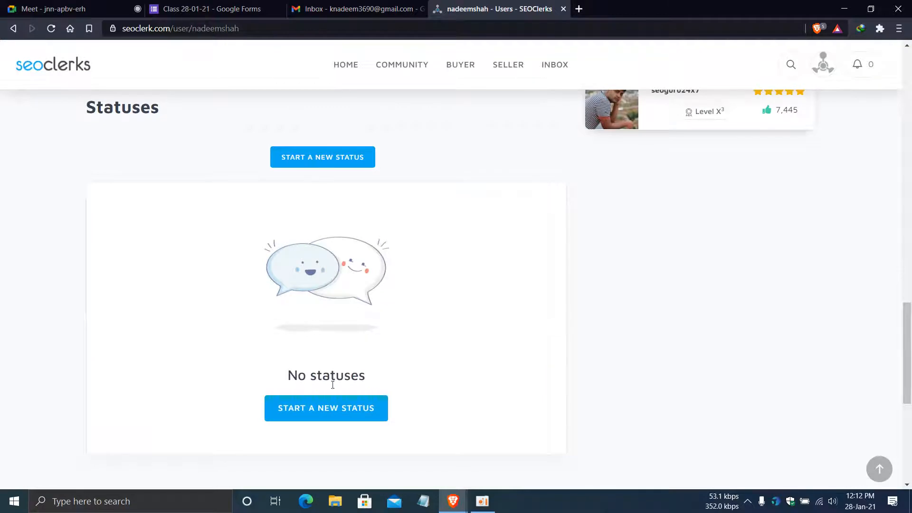
# - Start a new status, leaving the text empty and Email to Followers on Yes
pyautogui.click(332, 409)
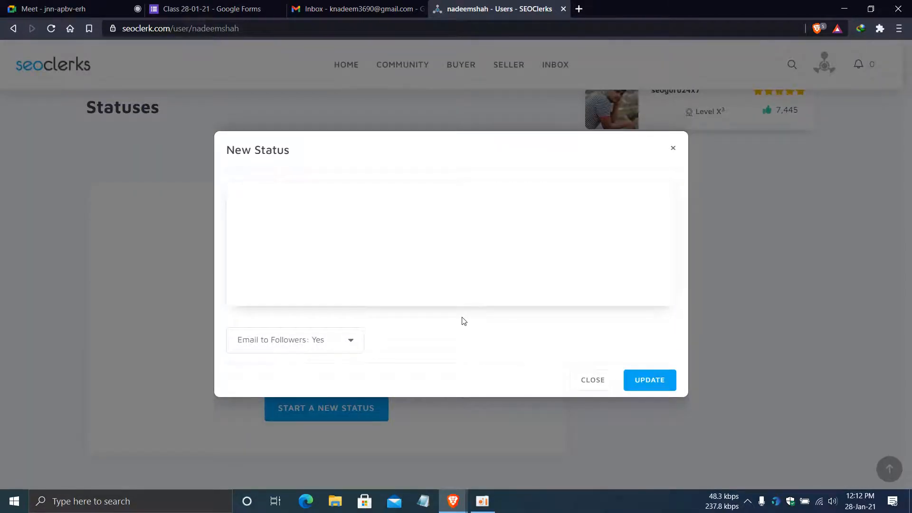
pyautogui.click(347, 341)
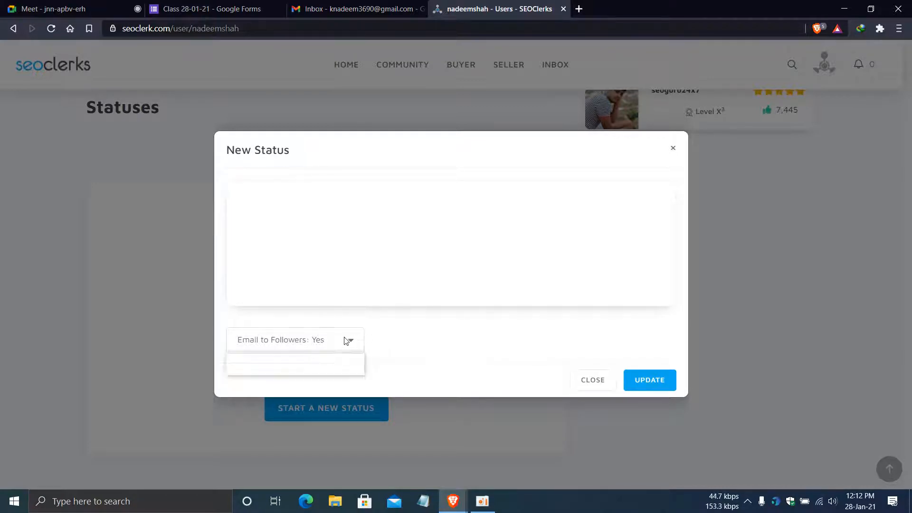
pyautogui.click(428, 346)
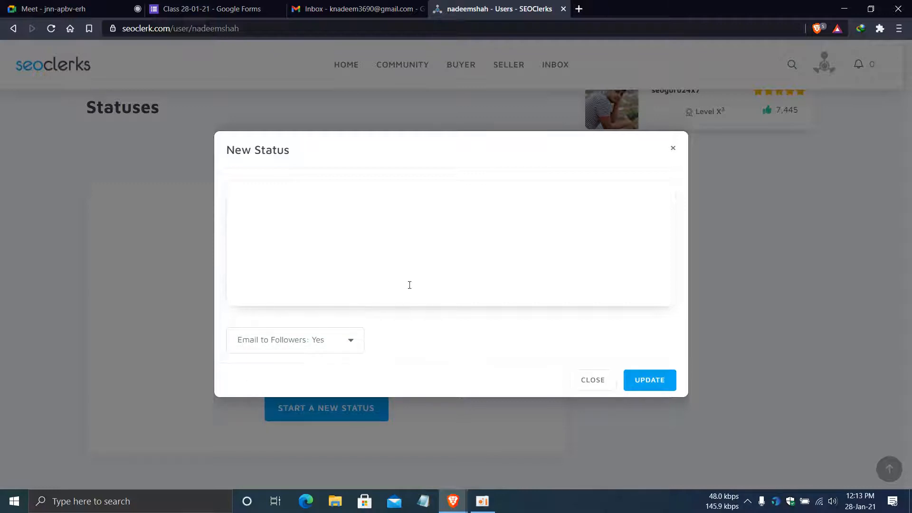
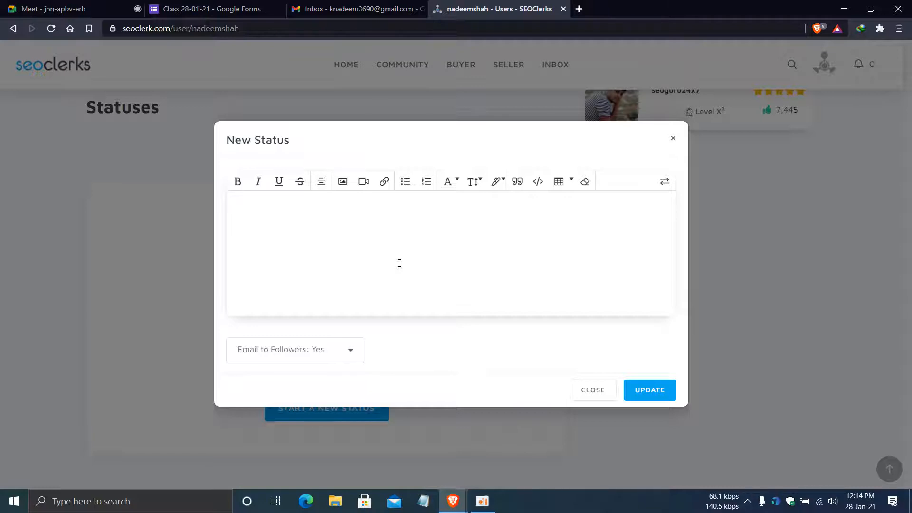
# - Close the empty New Status box and scroll back up to the profile's empty Services section
pyautogui.click(673, 138)
pyautogui.scroll(1, 540, 300)
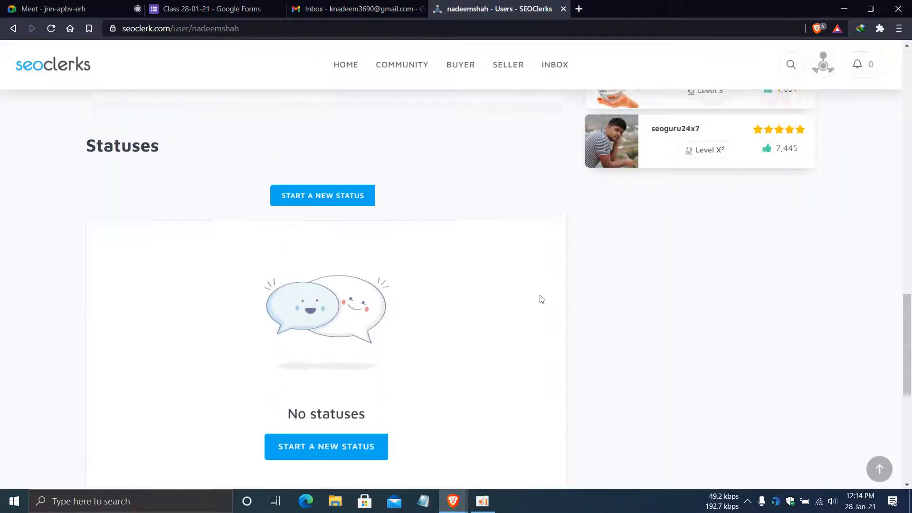
pyautogui.scroll(4, 542, 300)
pyautogui.scroll(4, 541, 295)
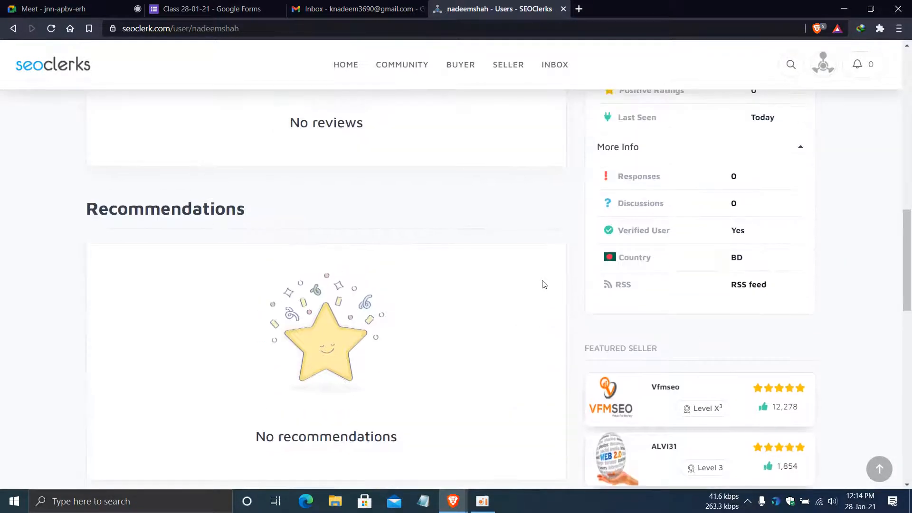
pyautogui.scroll(6, 544, 285)
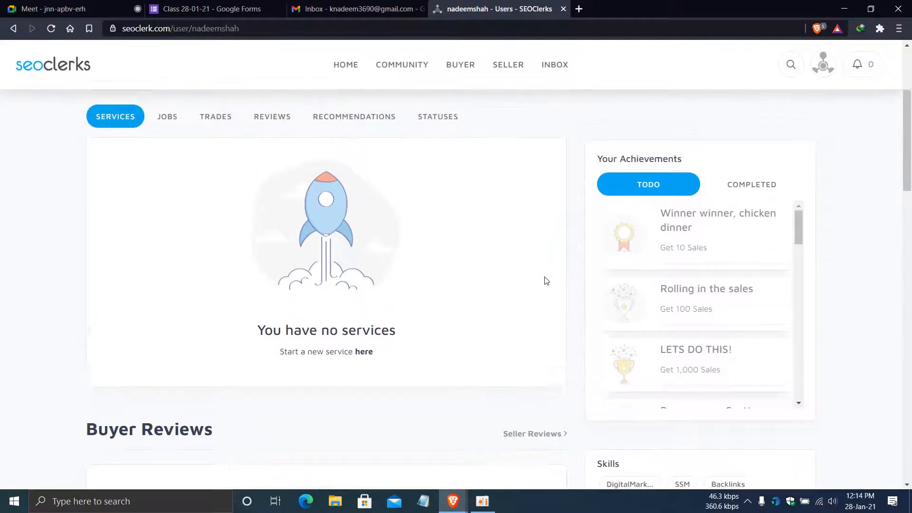
pyautogui.scroll(3, 546, 281)
pyautogui.scroll(-3, 513, 306)
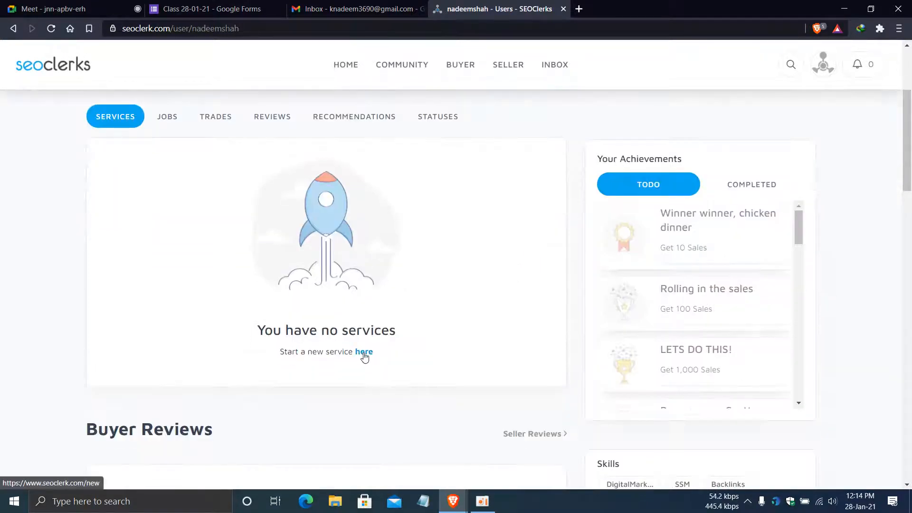
# - Start a new service from the 'here' link and click into the empty title field
pyautogui.click(364, 356)
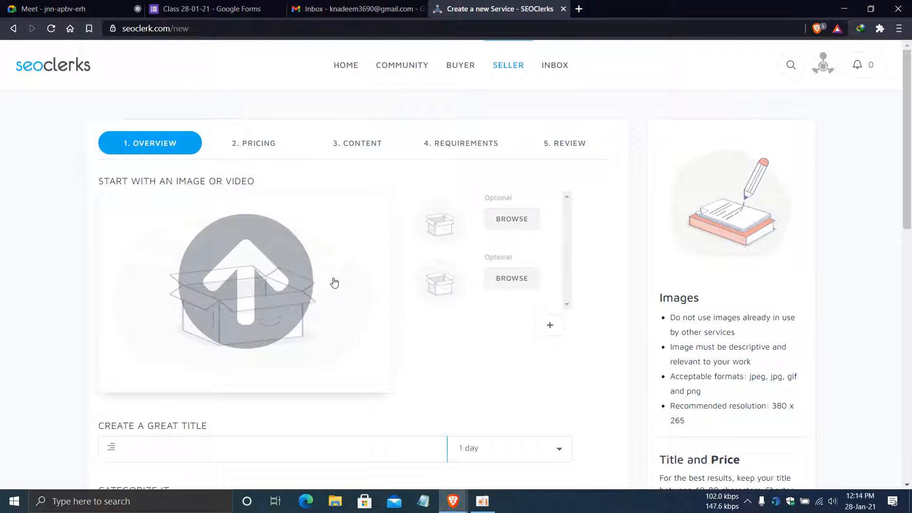
pyautogui.scroll(-2, 335, 280)
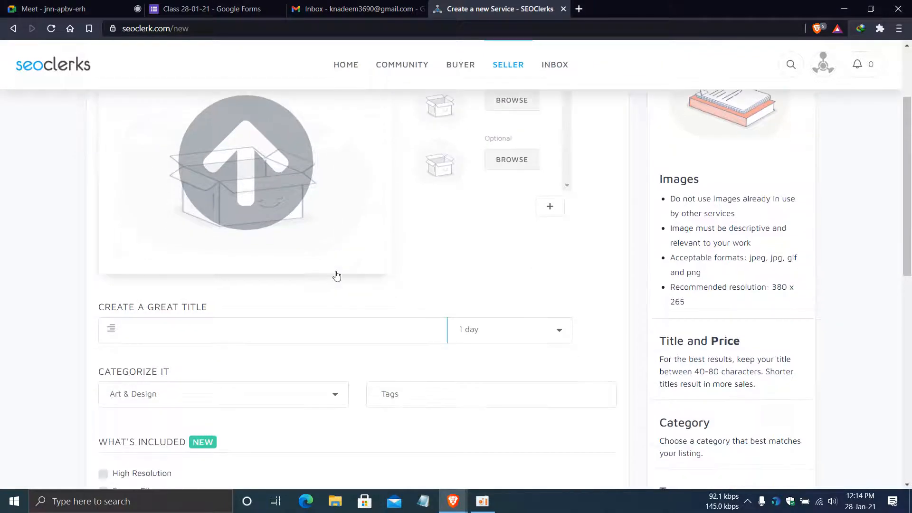
pyautogui.scroll(-1, 336, 275)
pyautogui.click(216, 271)
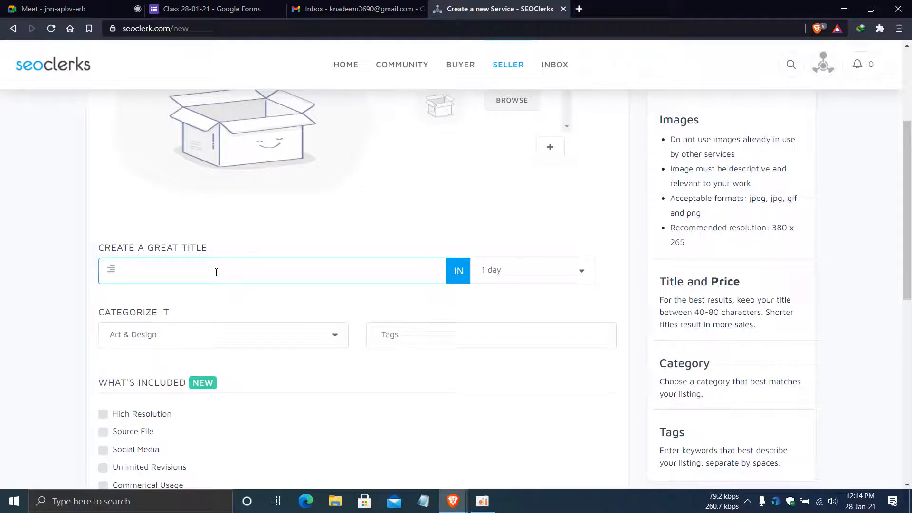
# - Look over the delivery-time choices, cancel an image upload, and view the Category list
pyautogui.click(545, 270)
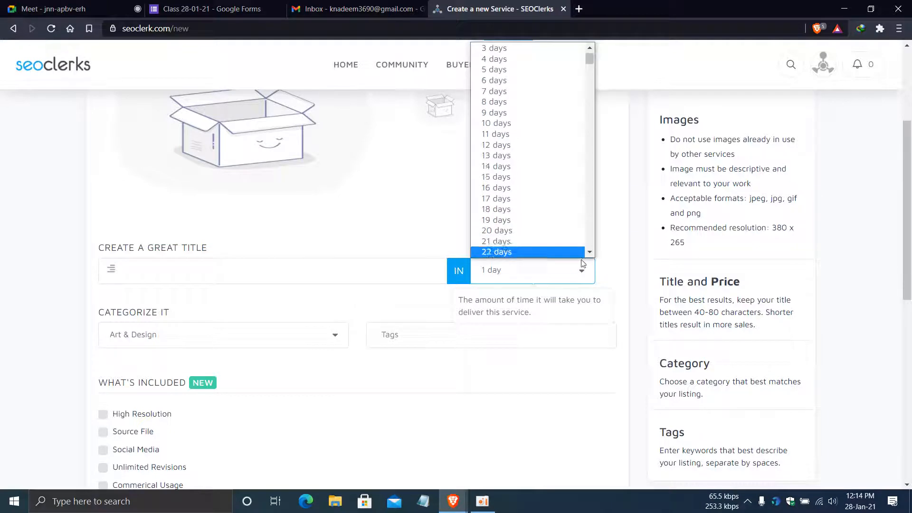
pyautogui.scroll(-8, 560, 203)
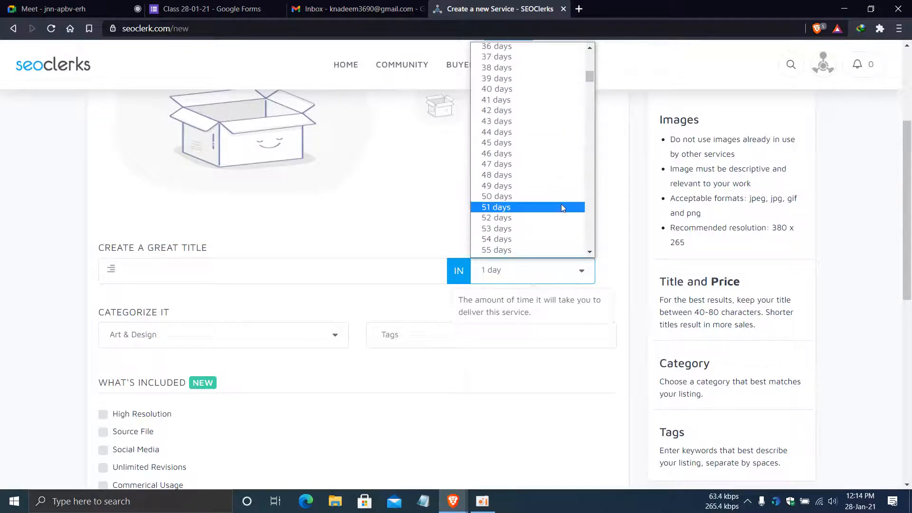
pyautogui.moveTo(590, 77); pyautogui.dragTo(582, 5)
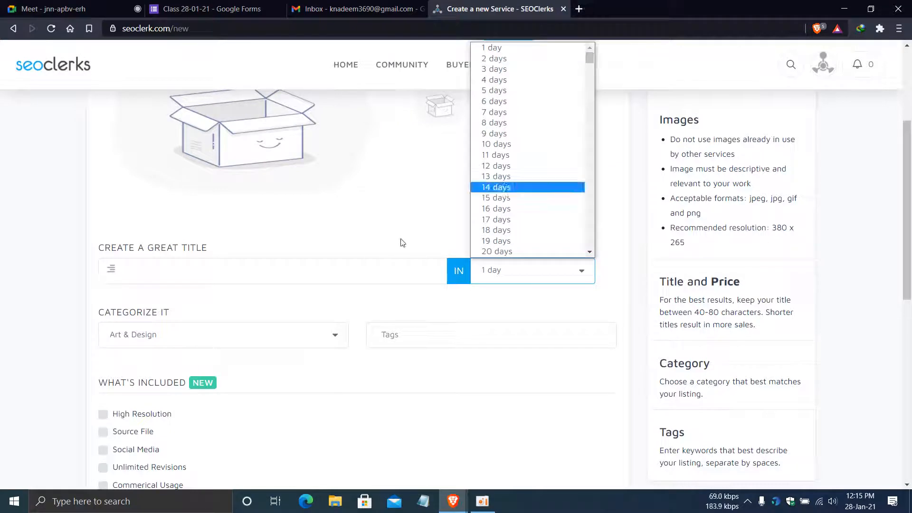
pyautogui.click(368, 214)
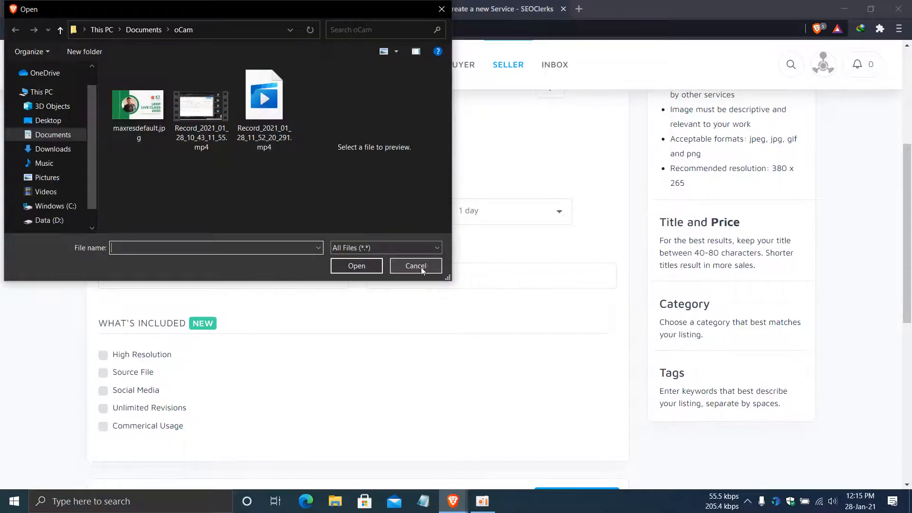
pyautogui.click(421, 267)
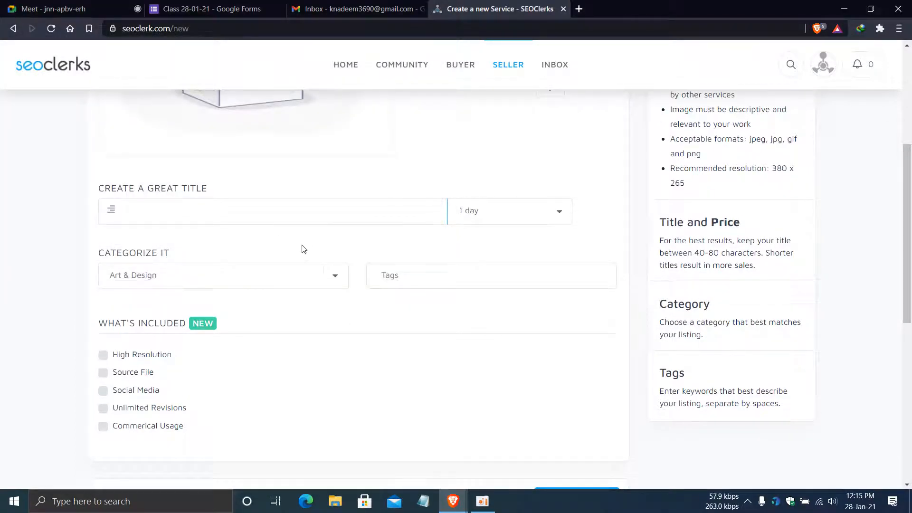
pyautogui.click(336, 275)
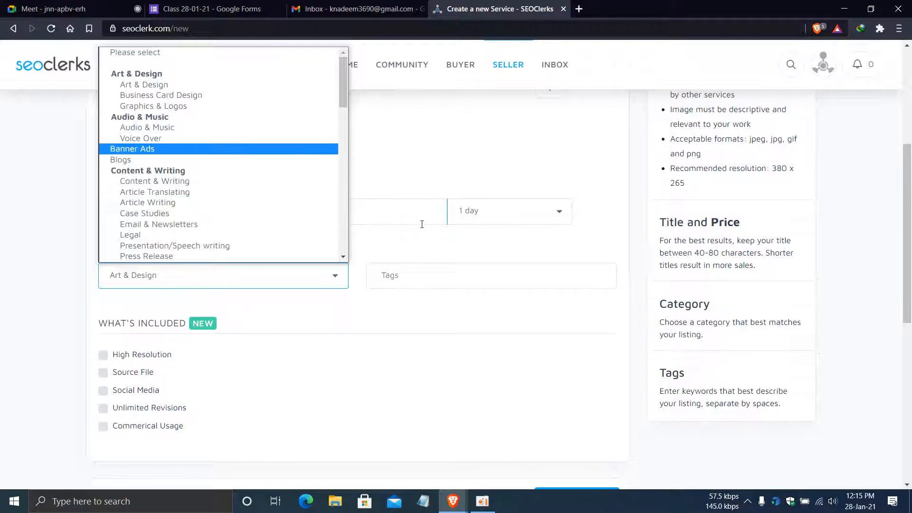
pyautogui.click(438, 280)
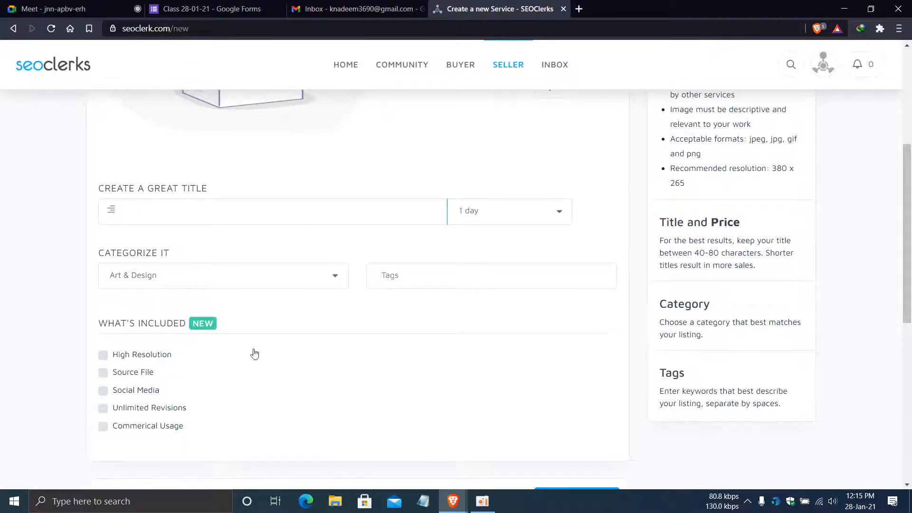
pyautogui.scroll(-3, 254, 354)
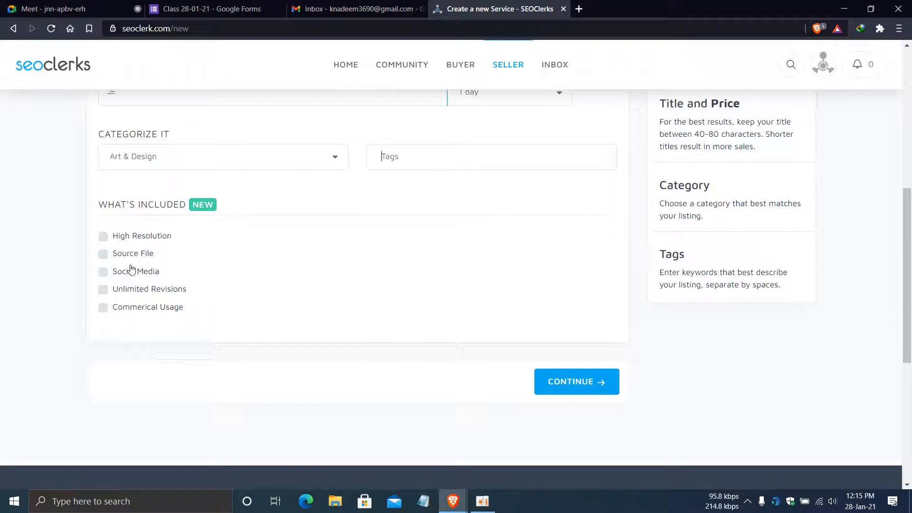
# - Tick Social Media and Source File under What's Included, leaving Unlimited Revisions unticked
pyautogui.click(103, 272)
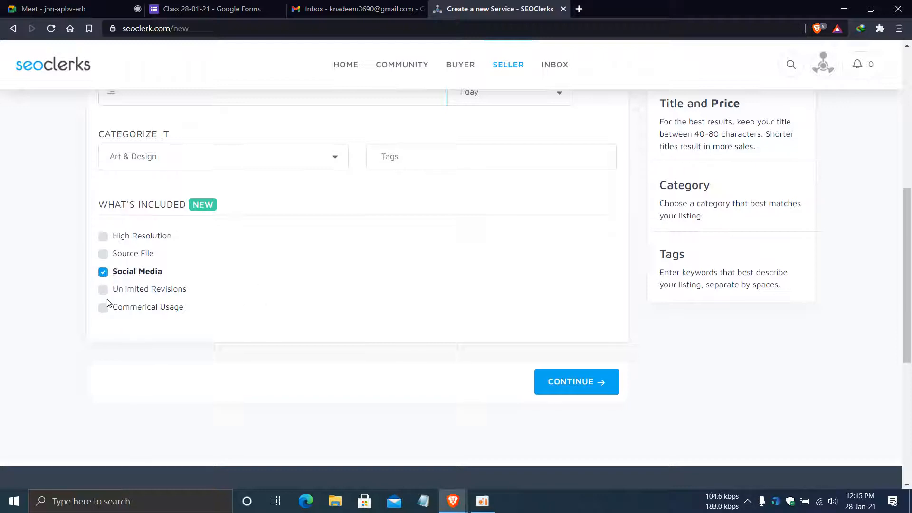
pyautogui.click(103, 256)
pyautogui.click(103, 290)
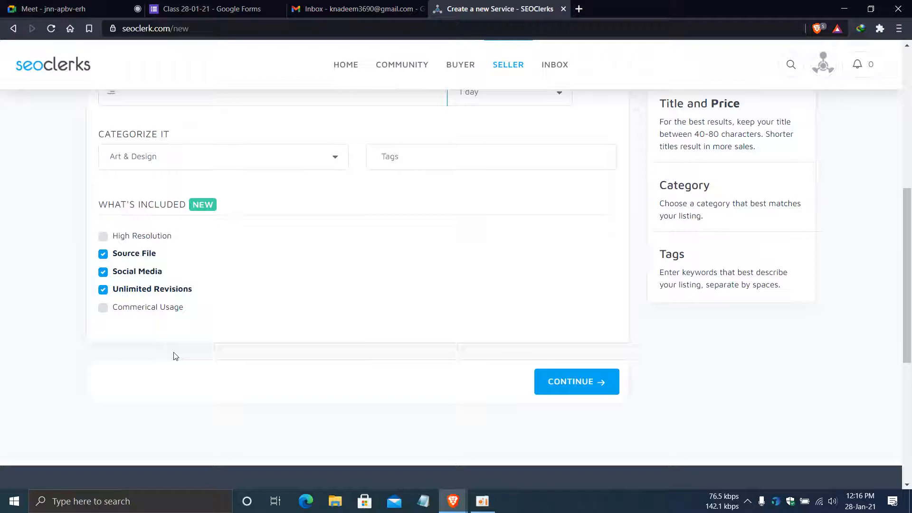
pyautogui.click(102, 291)
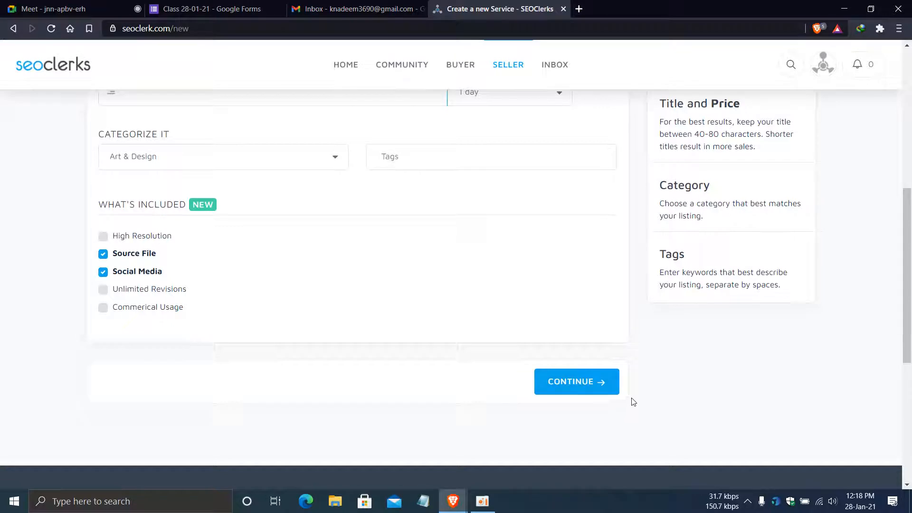
# - Try to continue from the Overview to the next form step
pyautogui.scroll(3, 633, 388)
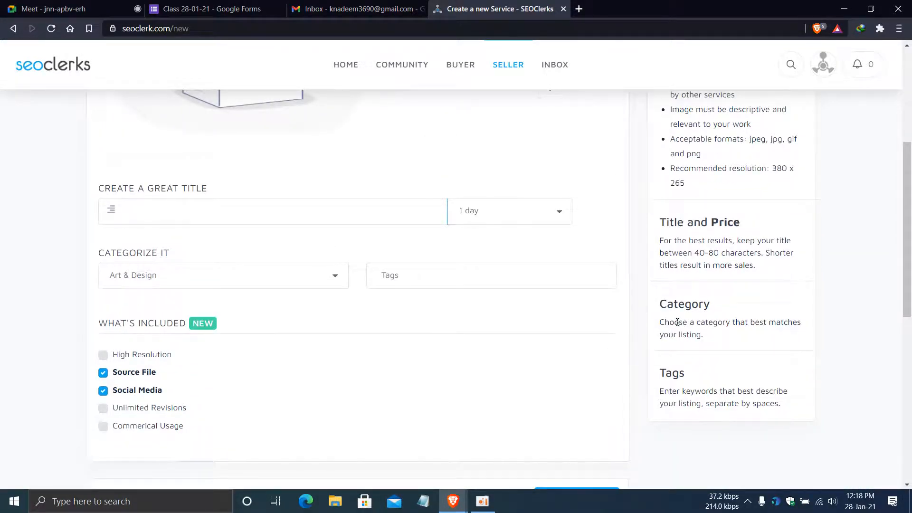
pyautogui.scroll(-5, 599, 342)
pyautogui.click(593, 265)
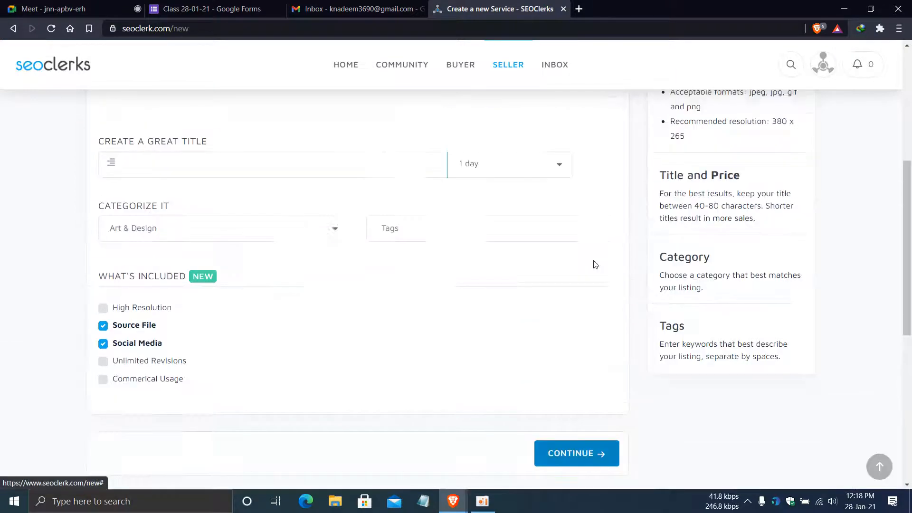
pyautogui.scroll(-5, 497, 305)
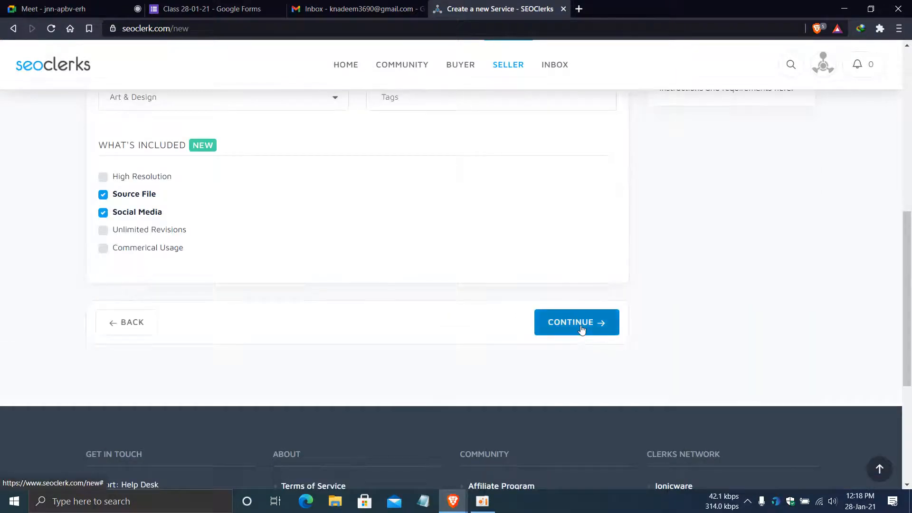
pyautogui.click(581, 329)
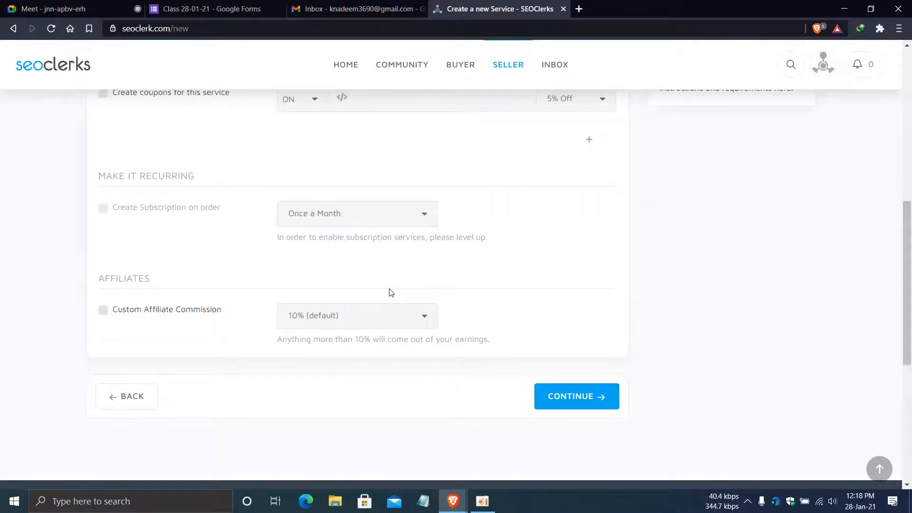
pyautogui.scroll(3, 494, 267)
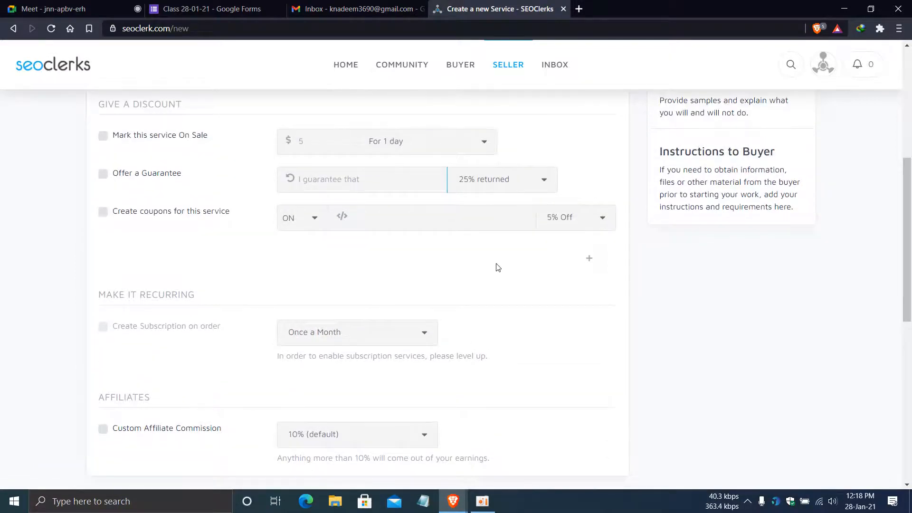
pyautogui.scroll(6, 497, 267)
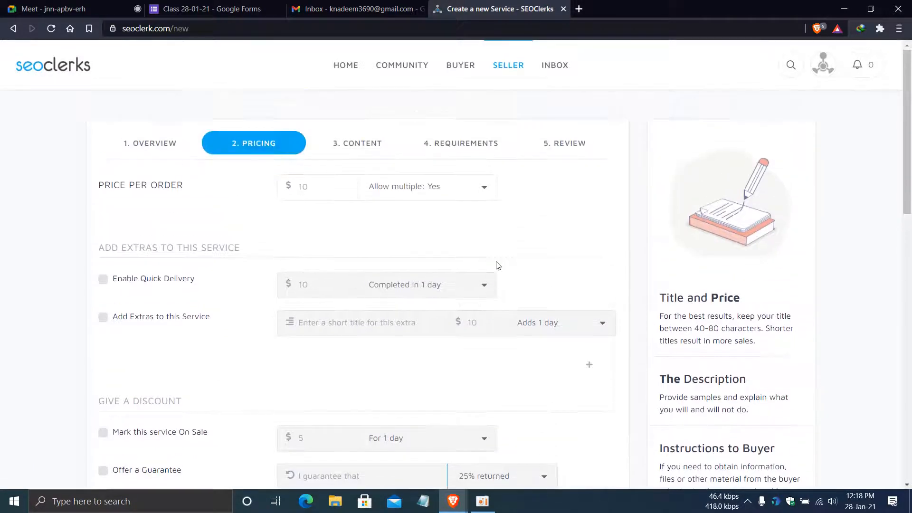
pyautogui.click(316, 191)
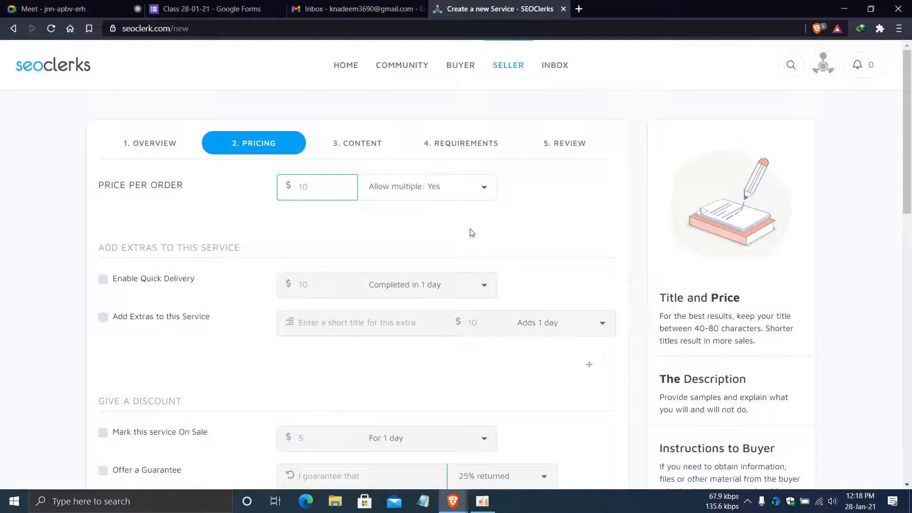
pyautogui.write('10')
pyautogui.click(521, 224)
pyautogui.moveTo(484, 189)
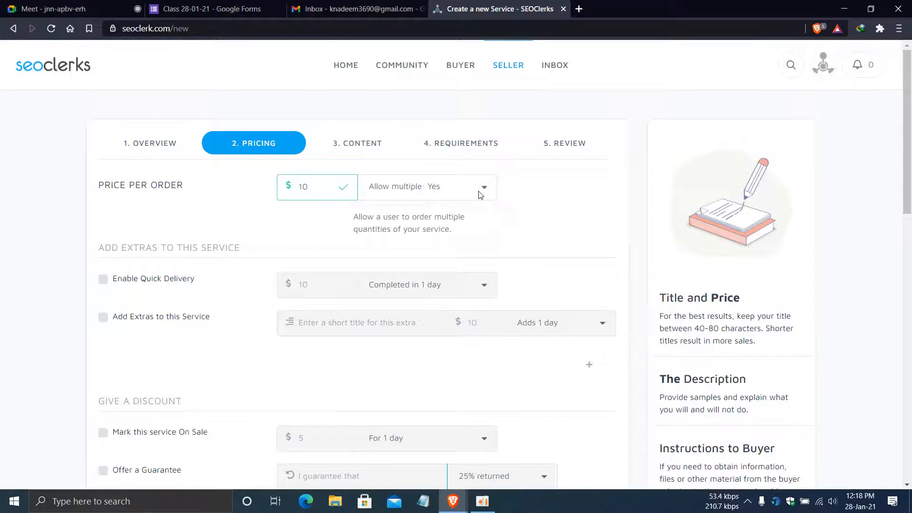
pyautogui.click(479, 191)
pyautogui.click(537, 193)
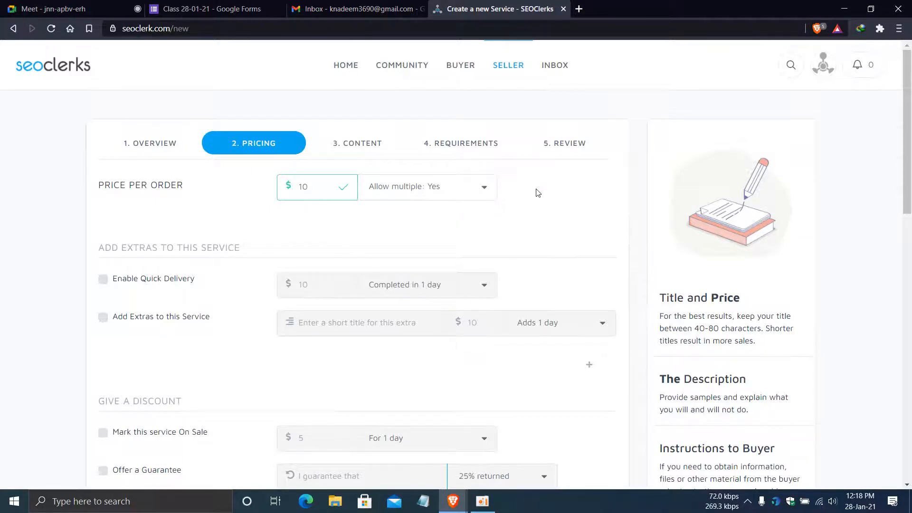
pyautogui.scroll(-1, 243, 243)
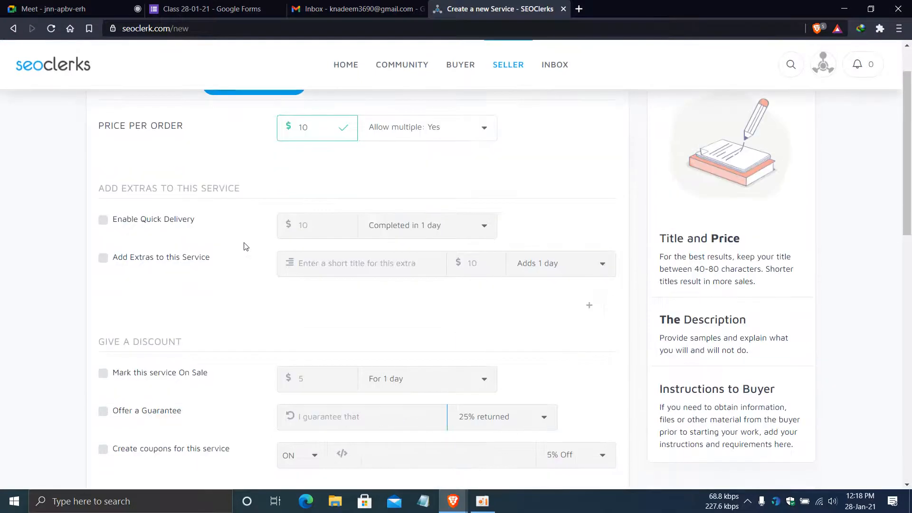
pyautogui.scroll(-1, 245, 246)
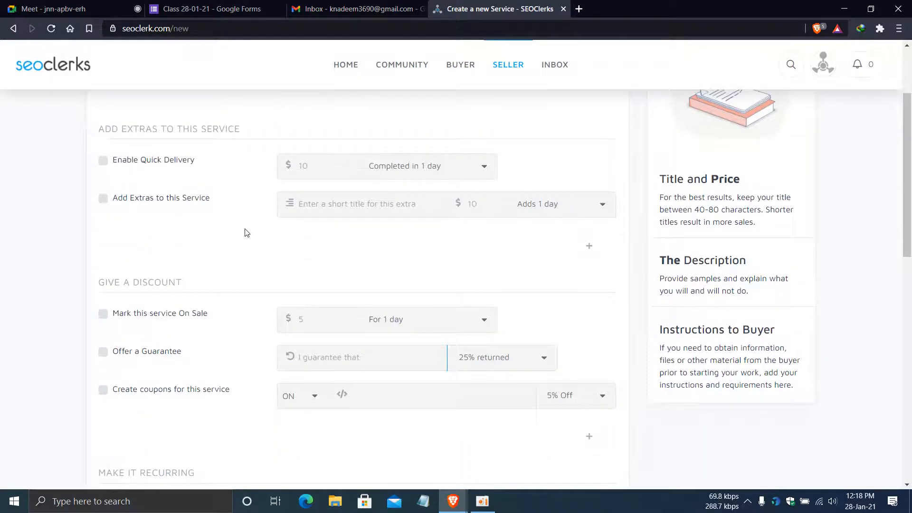
# - Enable Quick Delivery with a price of $5
pyautogui.click(103, 161)
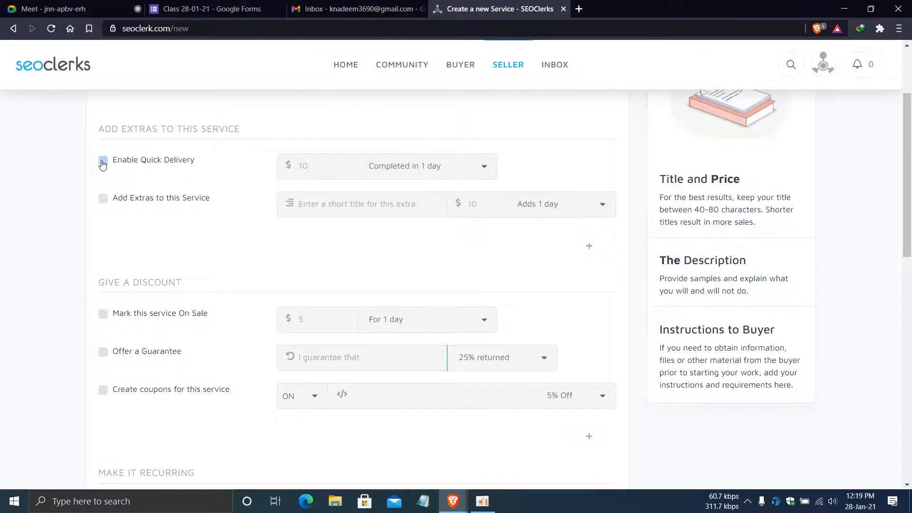
pyautogui.click(314, 166)
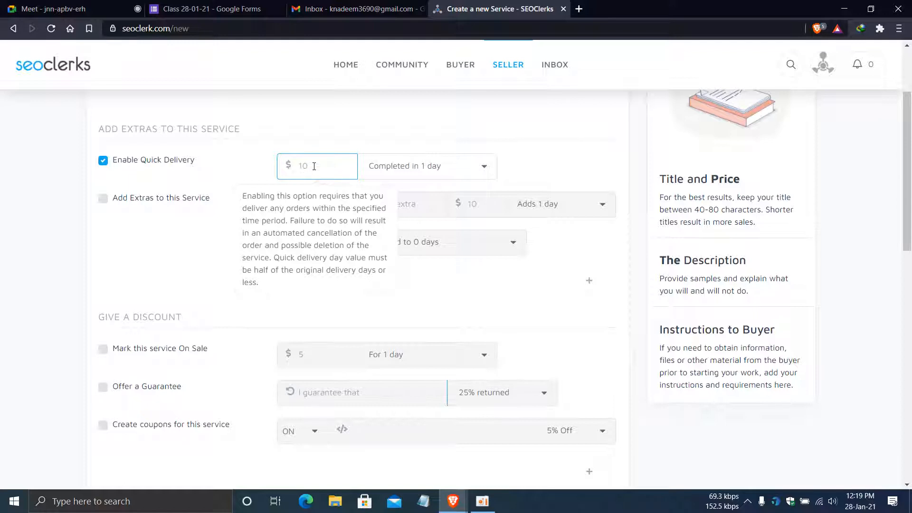
pyautogui.scroll(3, 314, 167)
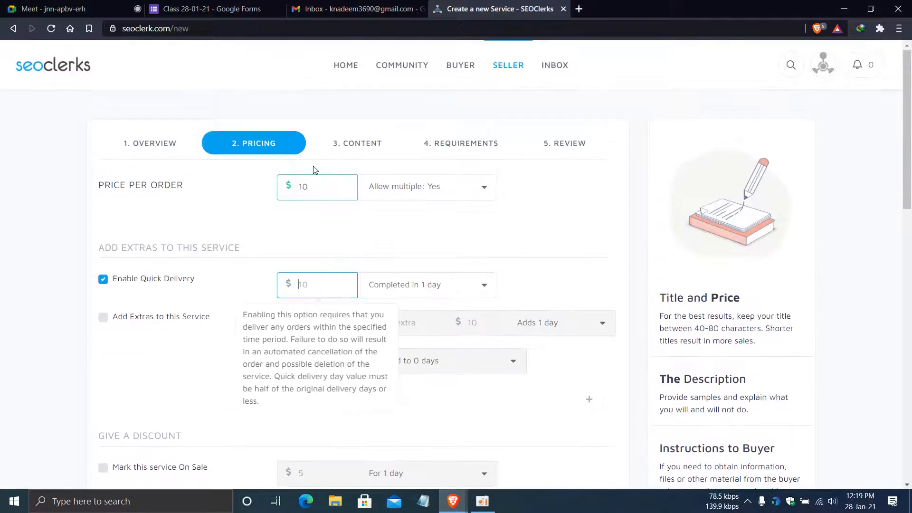
pyautogui.scroll(-3, 314, 167)
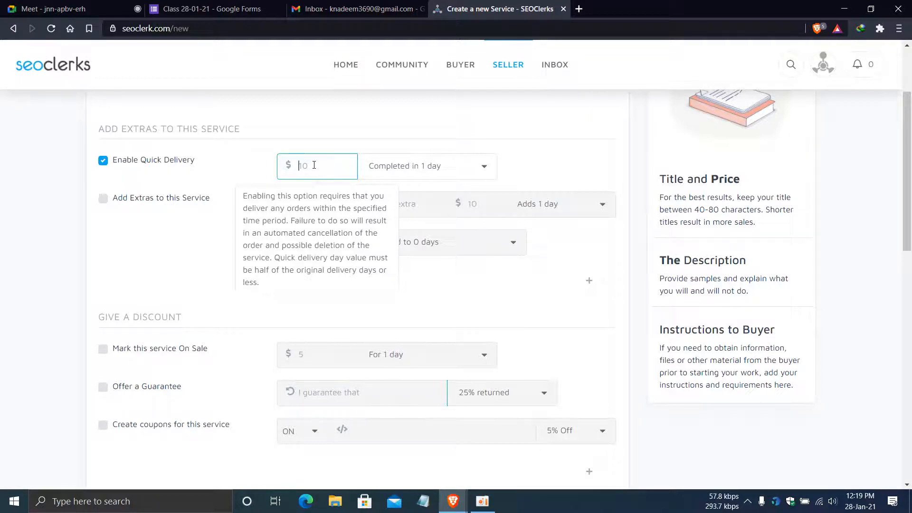
pyautogui.write('5')
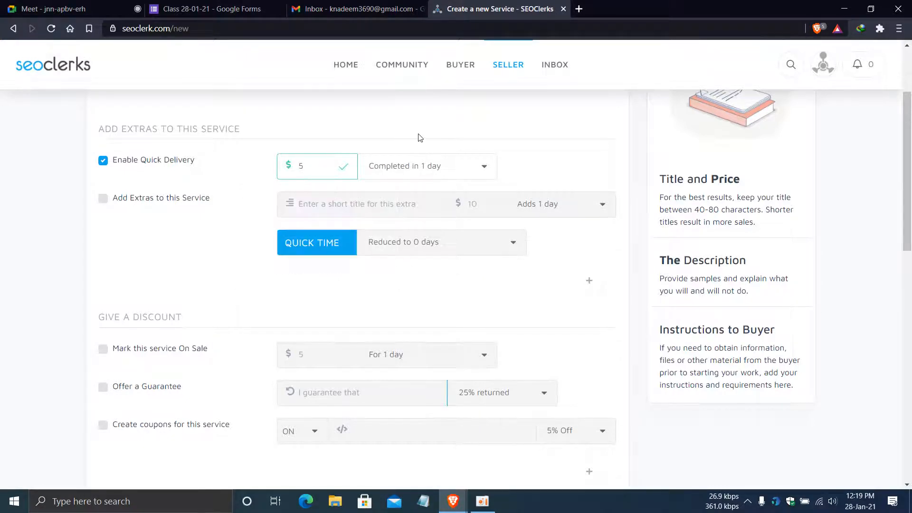
# - Tick the option to add extras to the service
pyautogui.click(105, 203)
pyautogui.moveTo(105, 203); pyautogui.dragTo(172, 205)
pyautogui.click(106, 240)
pyautogui.click(102, 199)
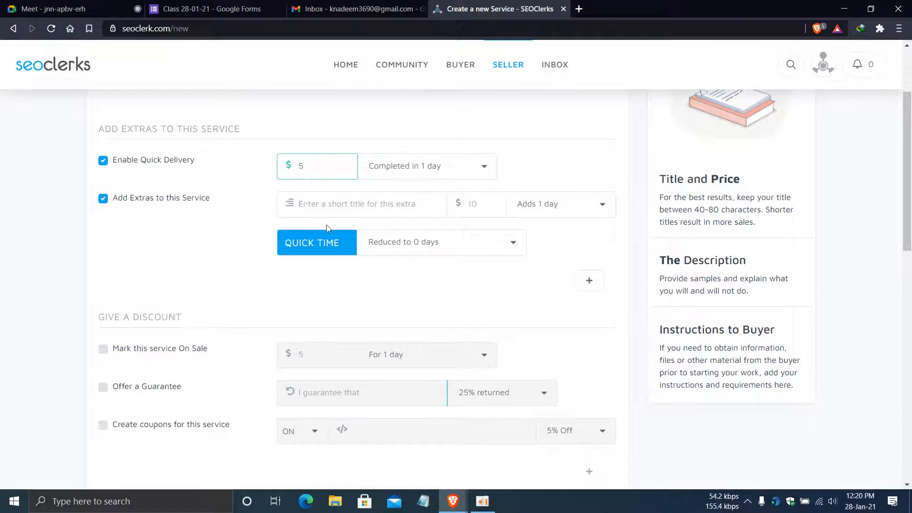
pyautogui.click(379, 197)
pyautogui.click(500, 203)
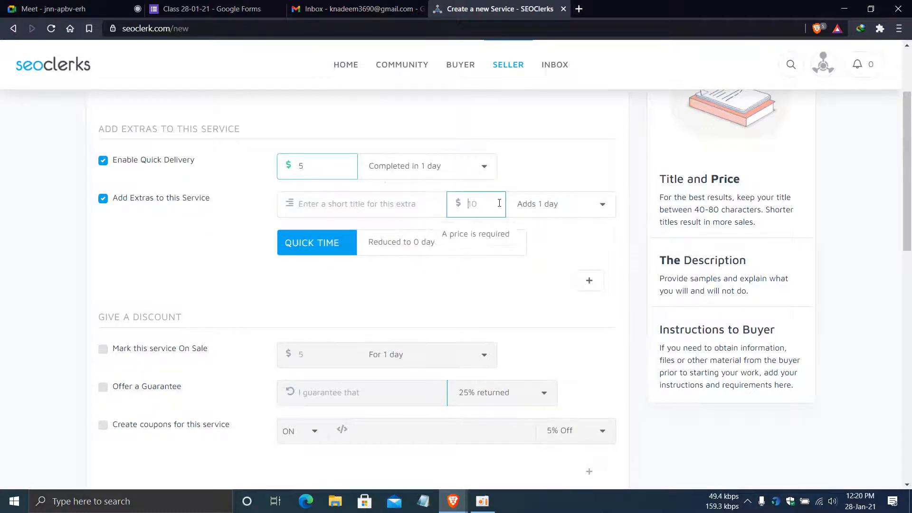
pyautogui.click(610, 206)
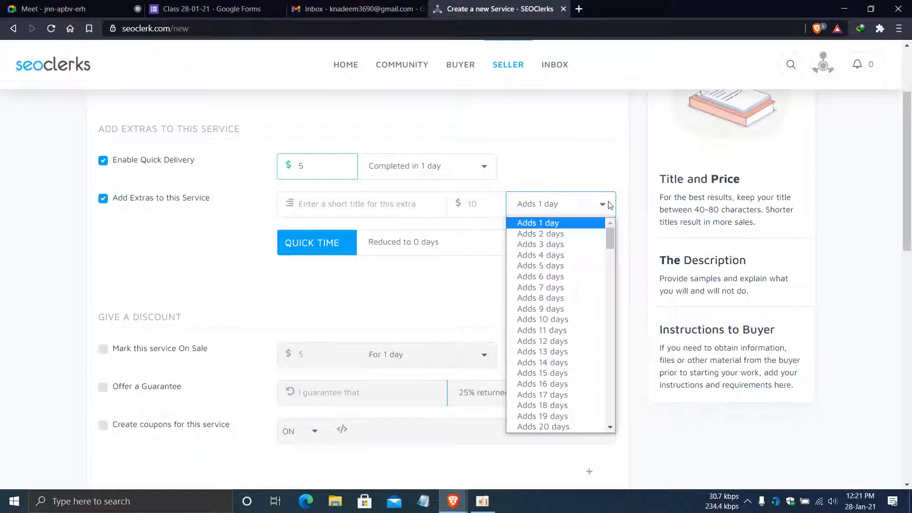
pyautogui.click(583, 229)
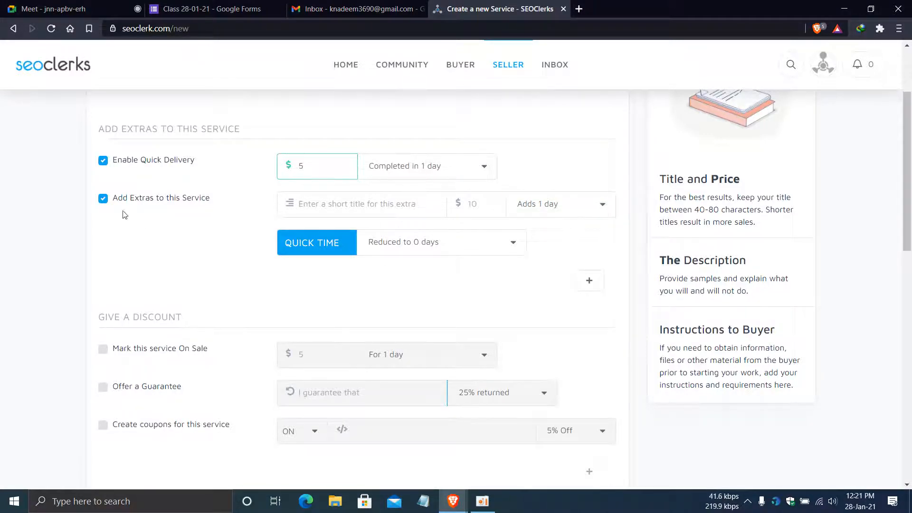
pyautogui.click(102, 202)
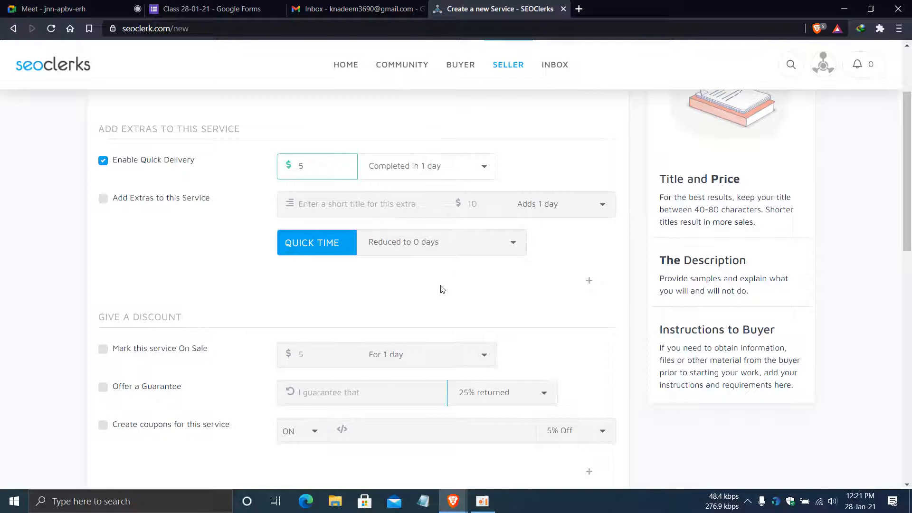
pyautogui.scroll(-3, 470, 269)
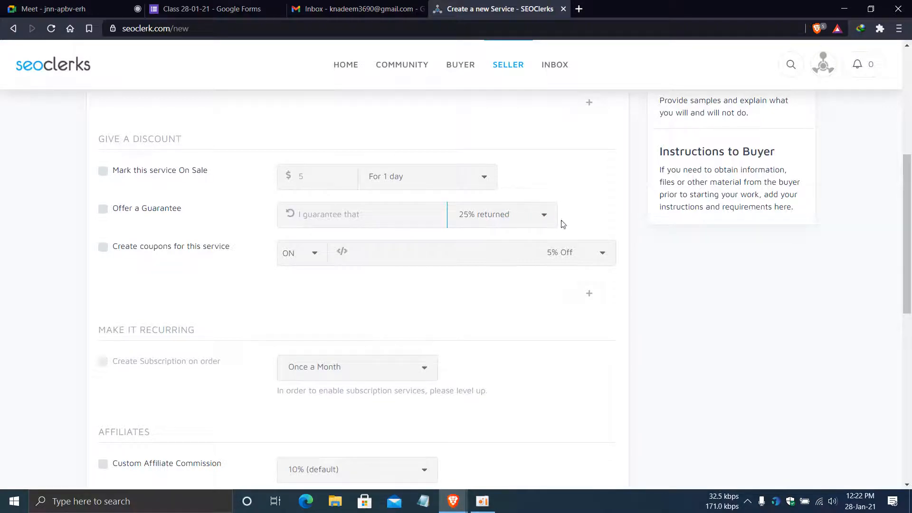
# - Turn on Offer a Guarantee, keeping the refund at 25% returned
pyautogui.click(143, 215)
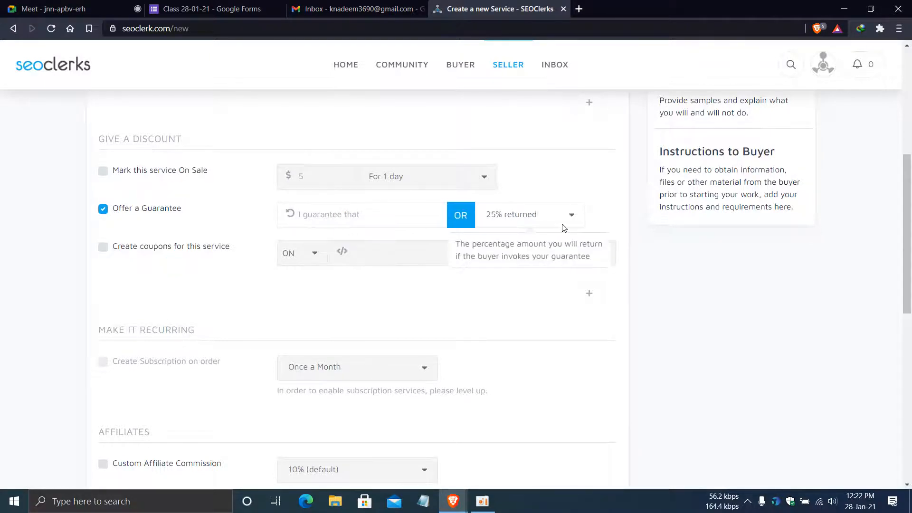
pyautogui.click(562, 223)
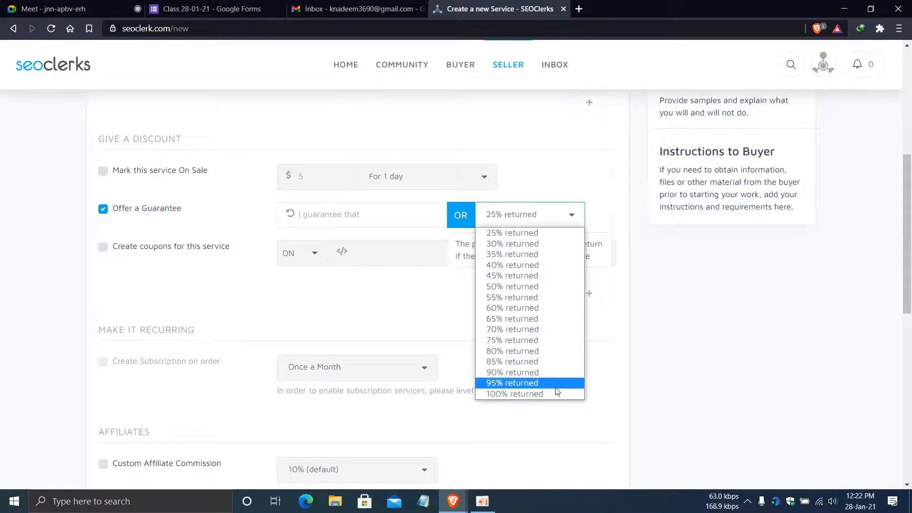
pyautogui.click(651, 306)
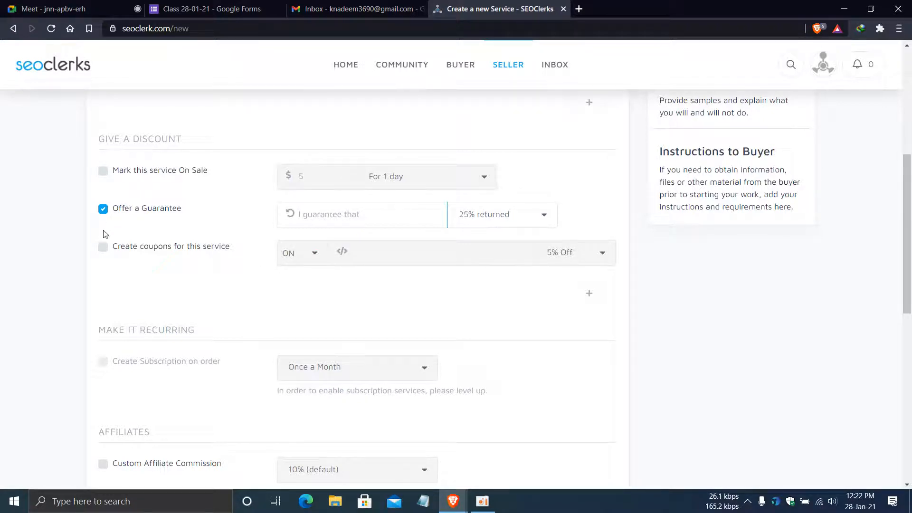
# - Enable coupons with code 321546, keeping the discount at 5% Off
pyautogui.click(103, 248)
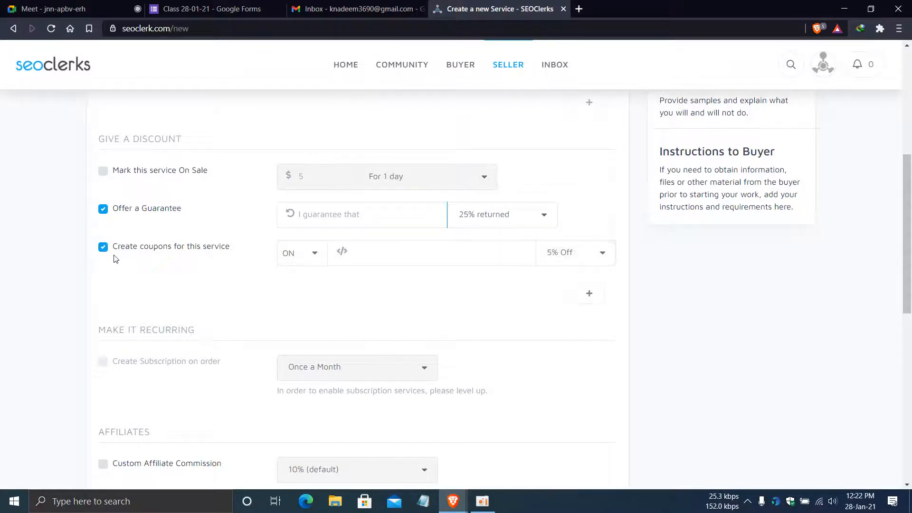
pyautogui.click(414, 260)
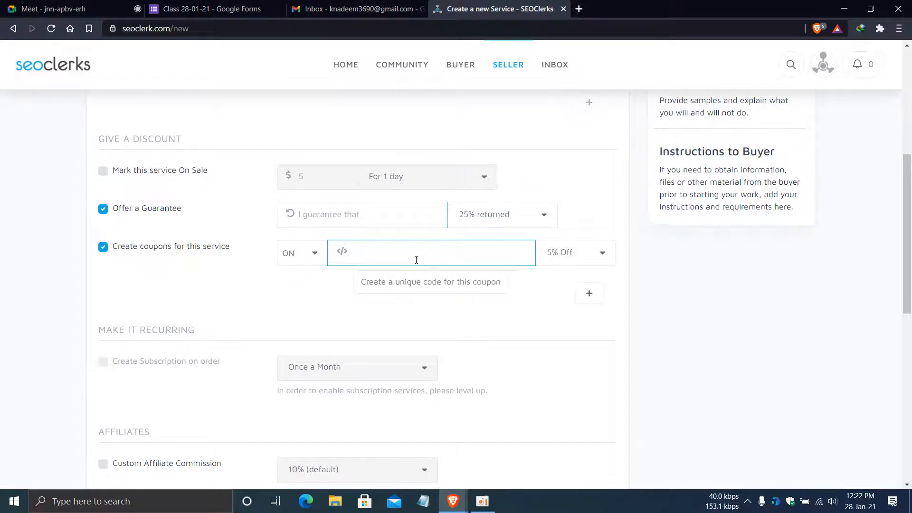
pyautogui.click(343, 256)
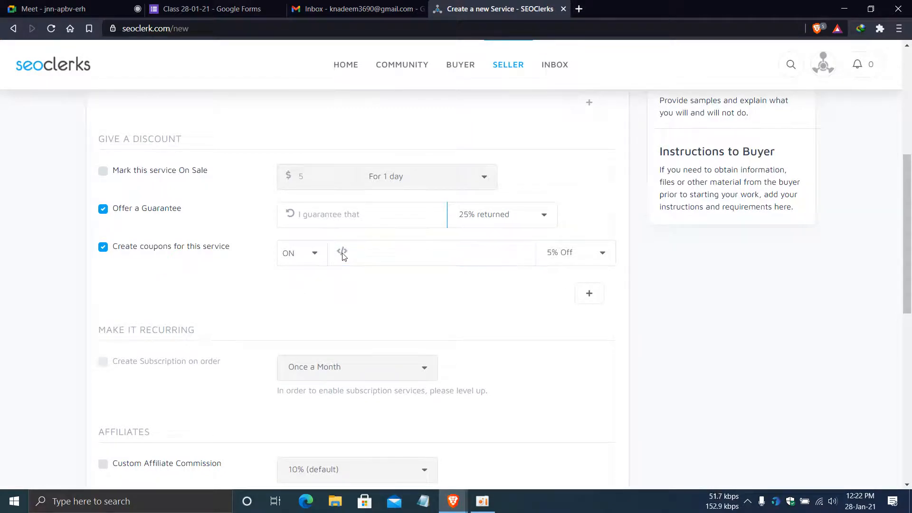
pyautogui.click(387, 249)
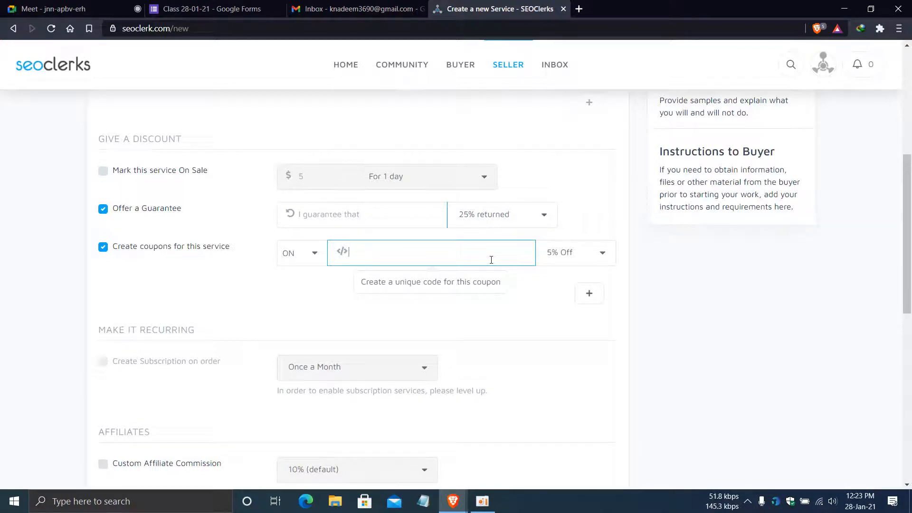
pyautogui.write('321546')
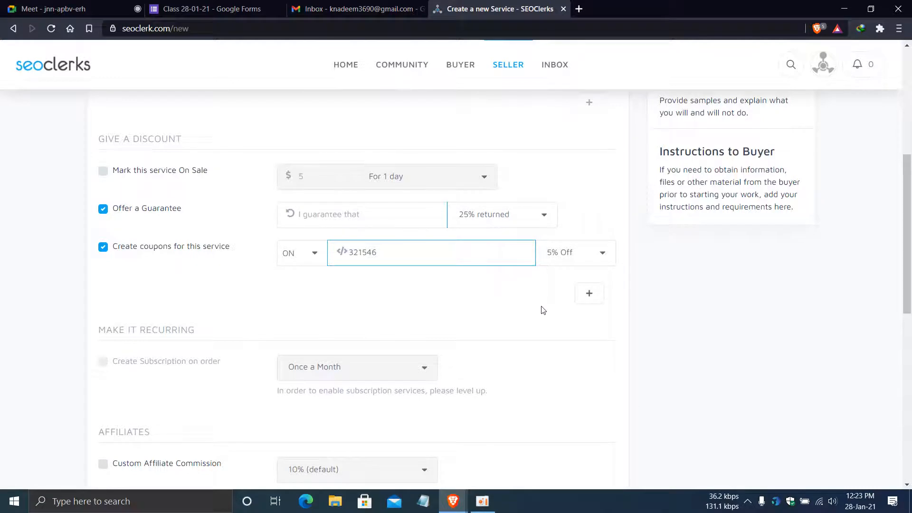
pyautogui.doubleClick(611, 360)
pyautogui.click(600, 260)
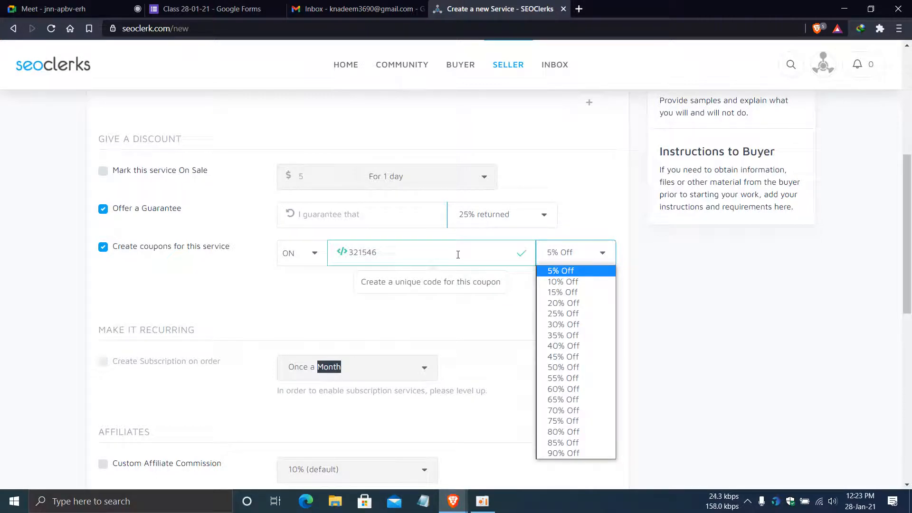
pyautogui.click(579, 273)
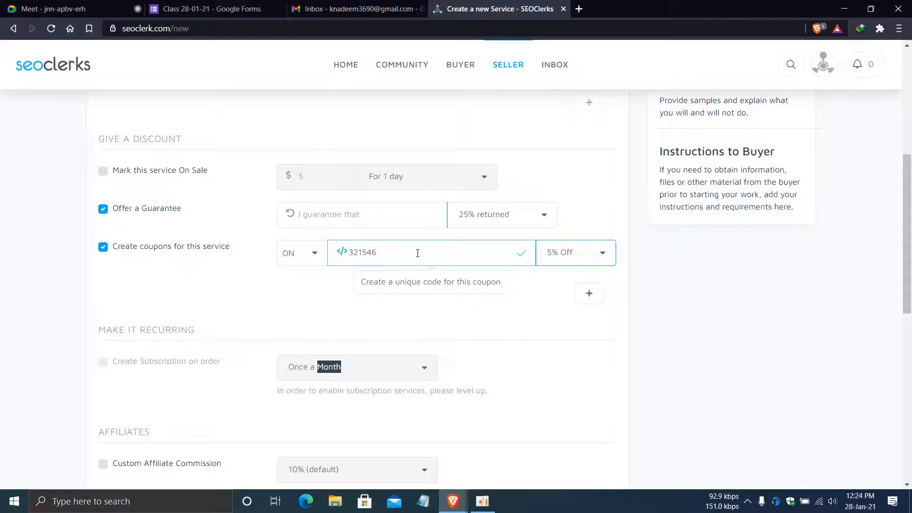
pyautogui.click(616, 377)
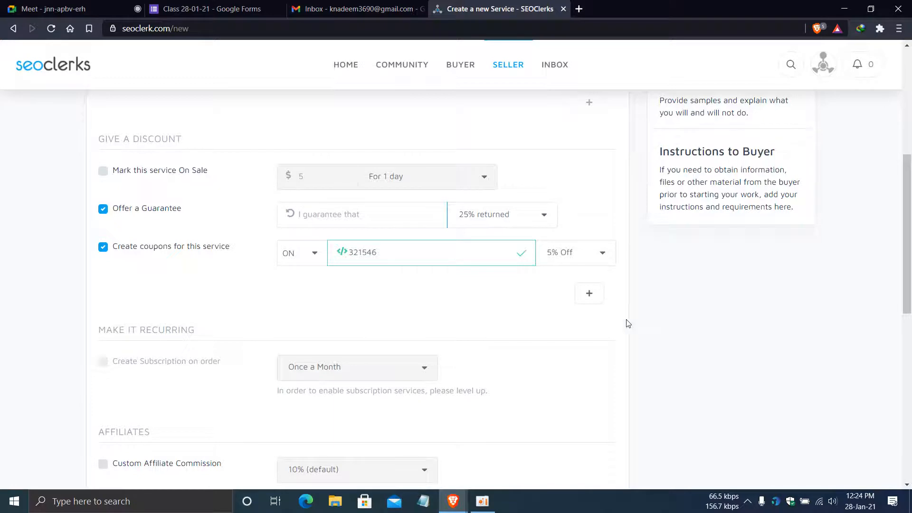
# - Scroll through the Pricing step to Make it Recurring and Affiliates, leaving their defaults
pyautogui.scroll(-3, 629, 321)
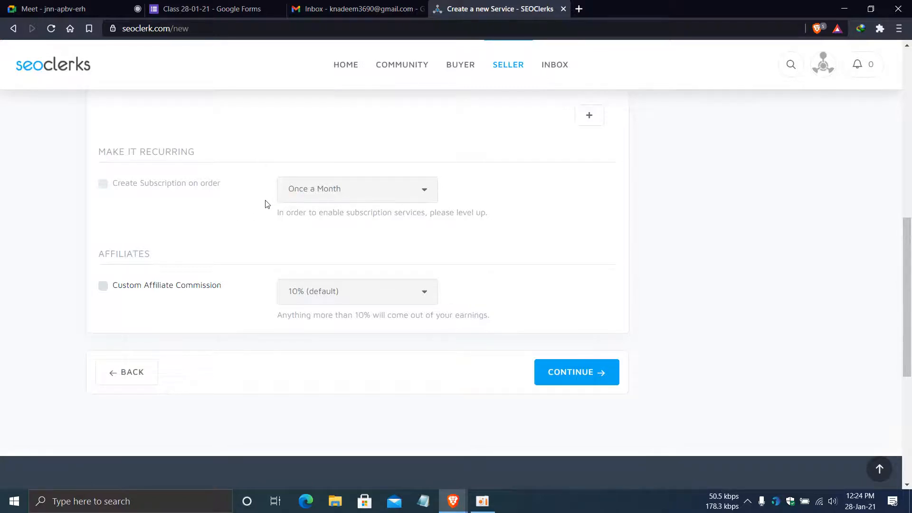
pyautogui.scroll(1, 265, 203)
pyautogui.scroll(-1, 273, 202)
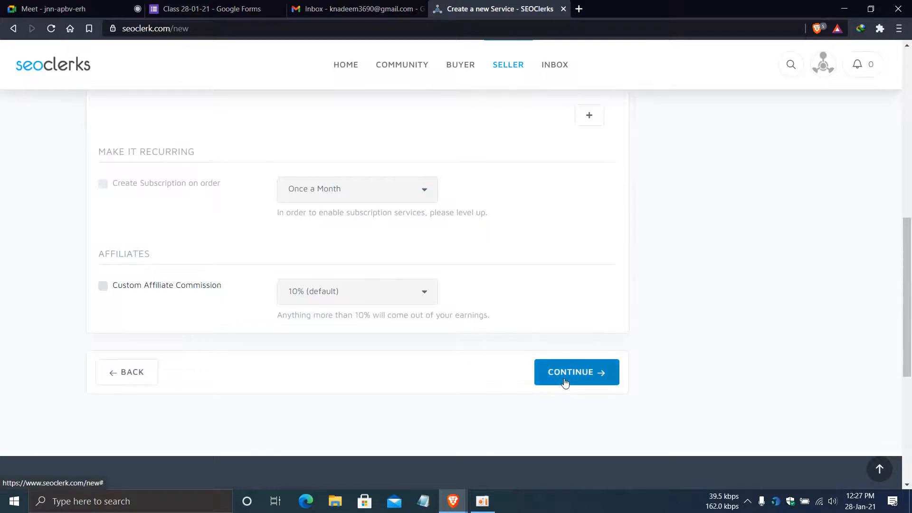
pyautogui.scroll(-5, 565, 380)
# - Leave the description empty so it's flagged as required, then switch to the Google Meet tab
pyautogui.scroll(5, 563, 378)
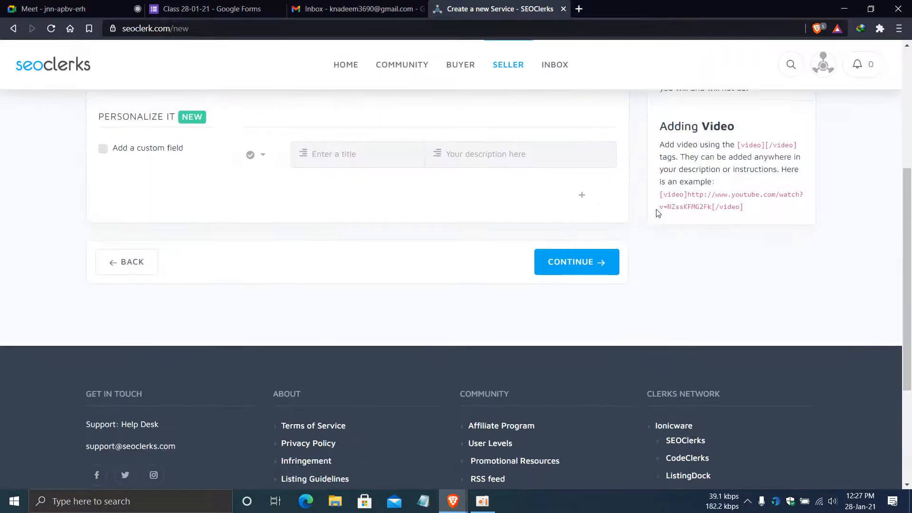
pyautogui.scroll(3, 555, 254)
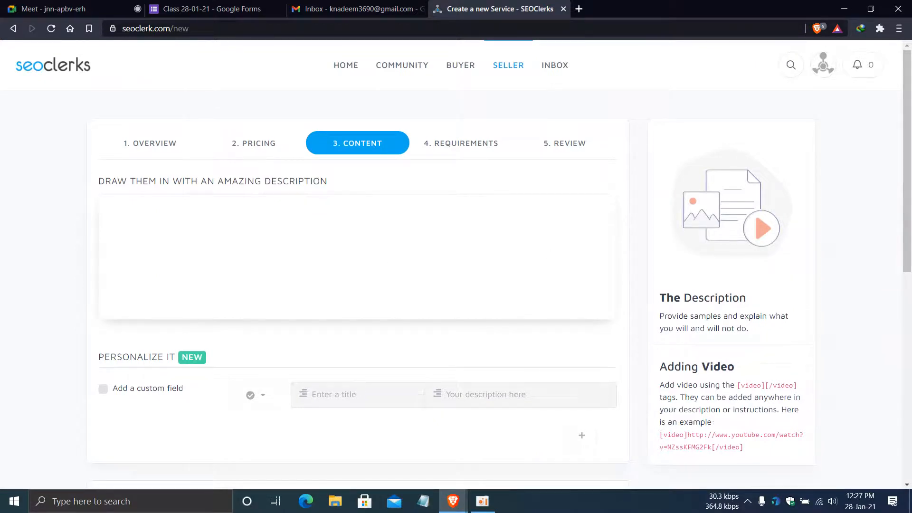
pyautogui.click(198, 232)
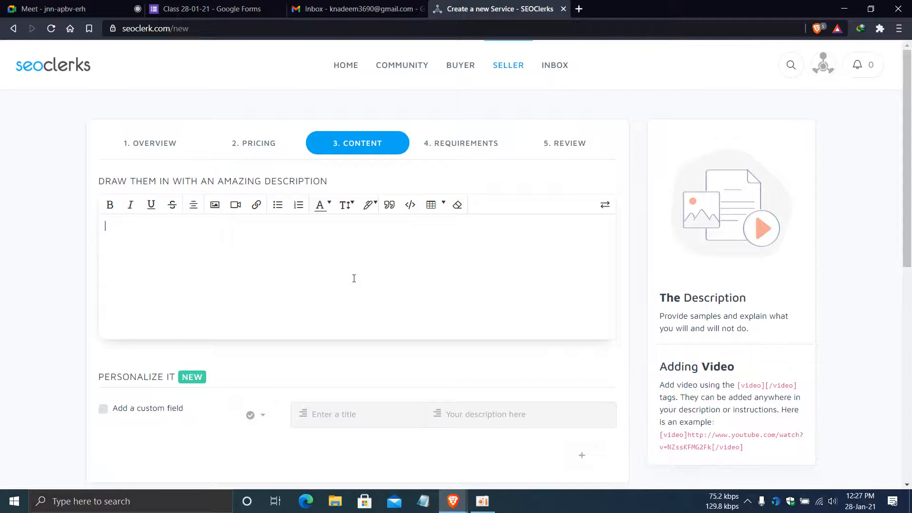
pyautogui.scroll(-1, 357, 268)
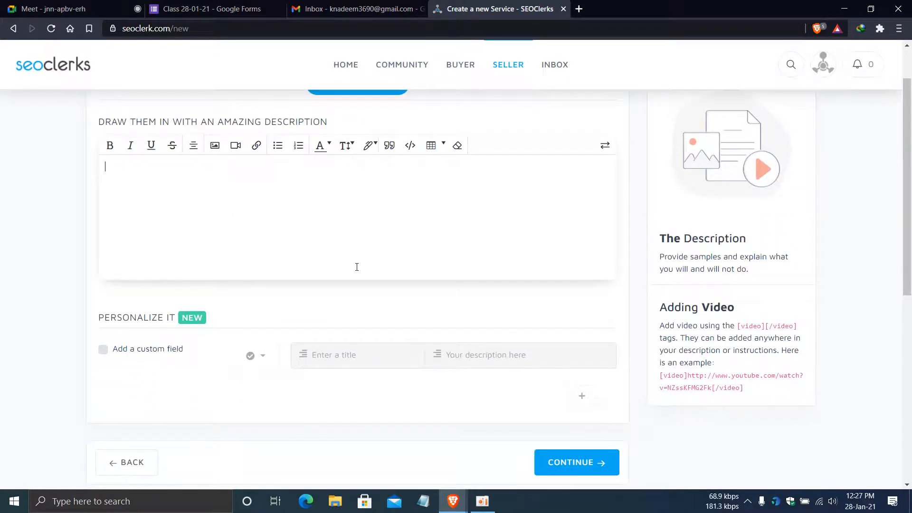
pyautogui.click(192, 346)
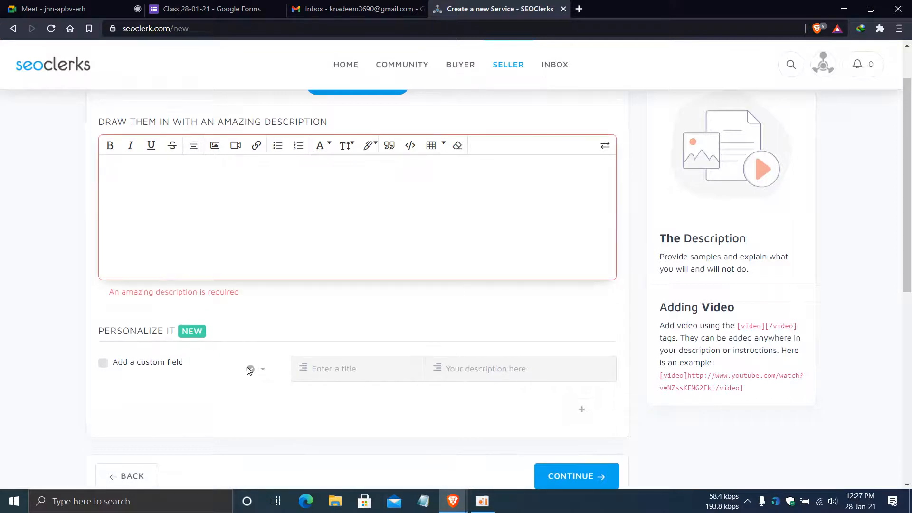
pyautogui.scroll(1, 393, 216)
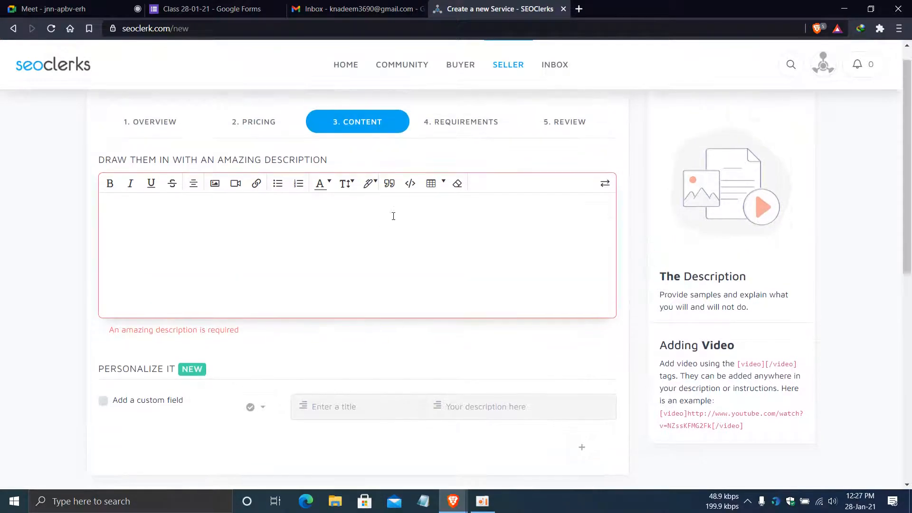
pyautogui.scroll(1, 393, 216)
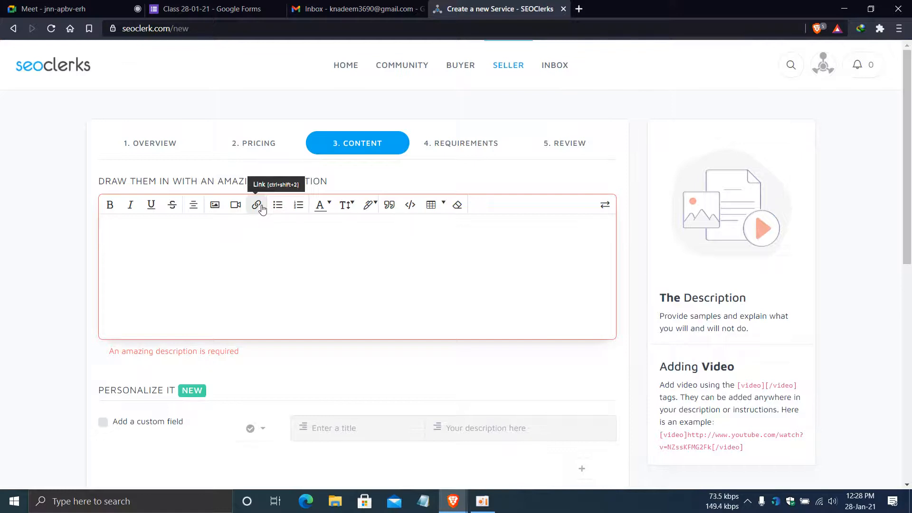
pyautogui.click(72, 8)
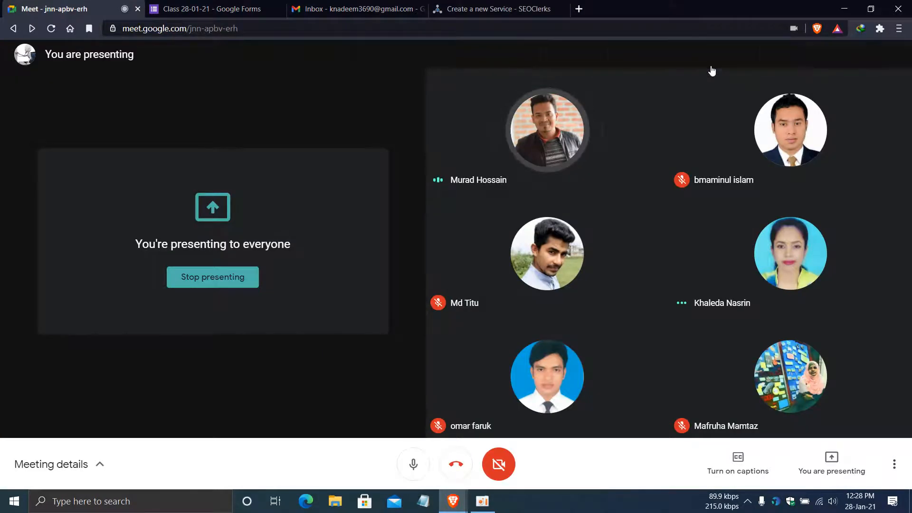
# - Check the Google Meet chat, then return to the Create a new Service tab
pyautogui.click(712, 56)
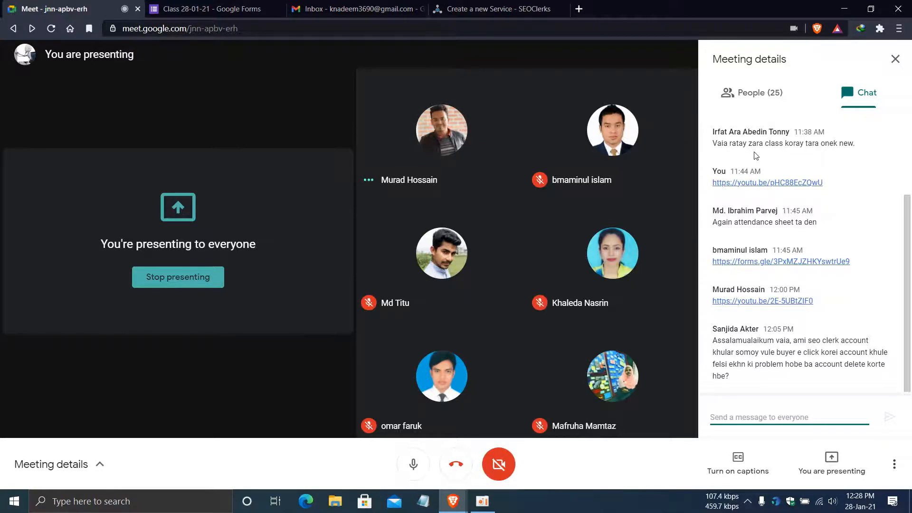
pyautogui.click(498, 9)
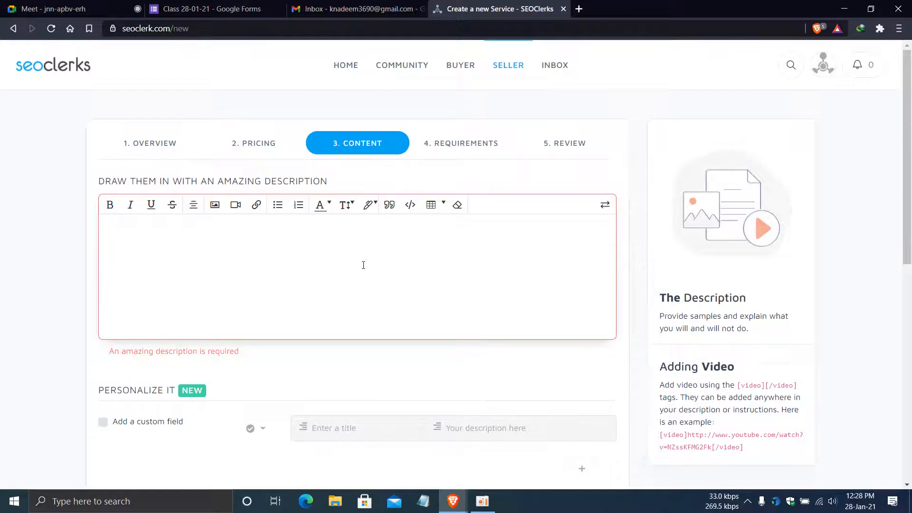
# - Type 'This is a demo description.' into the description, correcting typos along the way
pyautogui.click(379, 261)
pyautogui.write('DE')
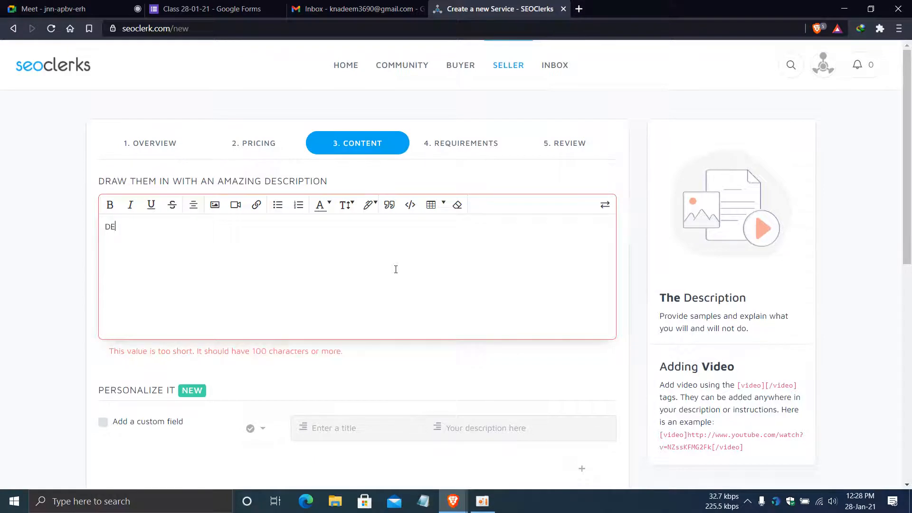
pyautogui.write('MO')
pyautogui.hotkey('ctrl', 'a')
pyautogui.click(155, 225)
pyautogui.press('BackSpace')
pyautogui.press('BackSpace')
pyautogui.press('BackSpace')
pyautogui.press('BackSpace')
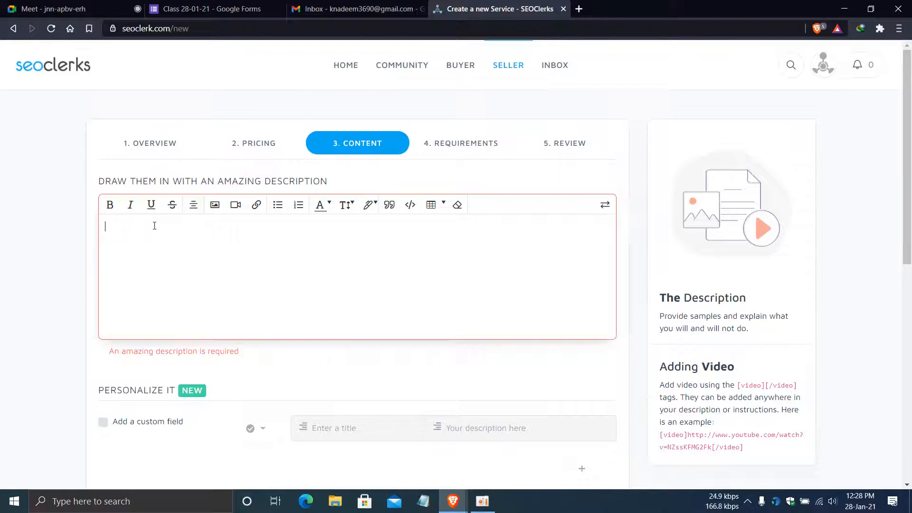
pyautogui.write('Thi')
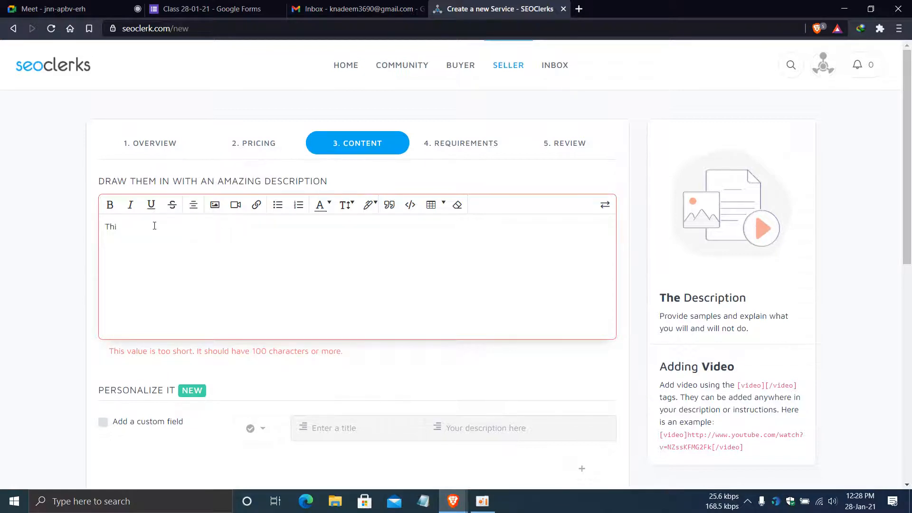
pyautogui.write('s is a deon')
pyautogui.press('BackSpace')
pyautogui.press('BackSpace')
pyautogui.write('mo D')
pyautogui.press('BackSpace')
pyautogui.write('des')
pyautogui.write('crips')
pyautogui.press('BackSpace')
pyautogui.write('tion')
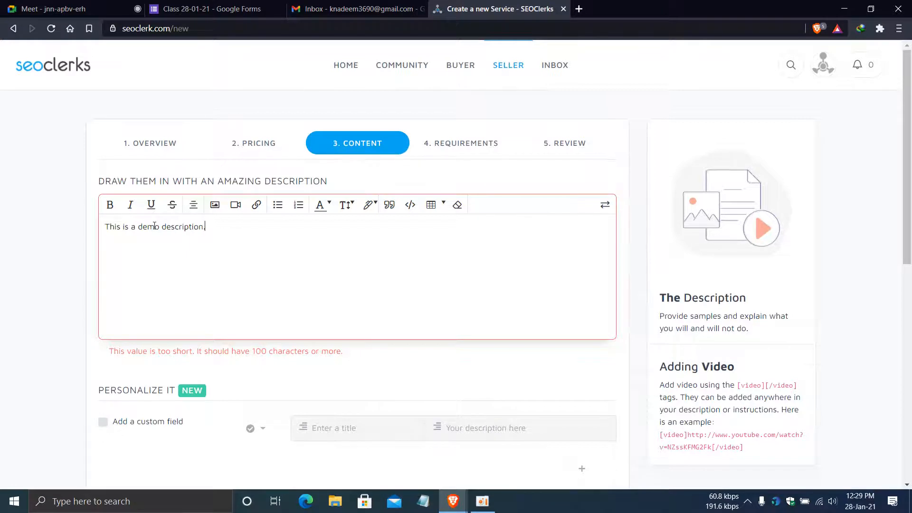
# - Copy the sentence and paste it three more times at the end
pyautogui.tripleClick(182, 229)
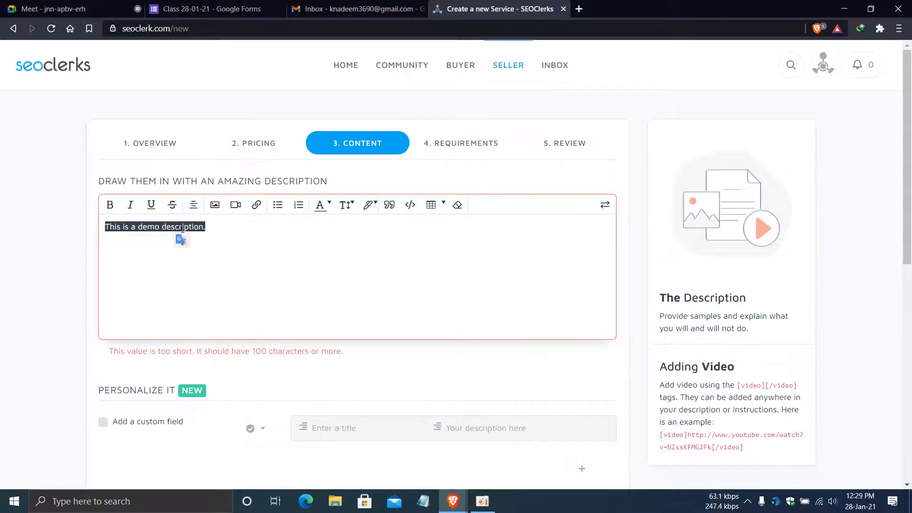
pyautogui.click(214, 227)
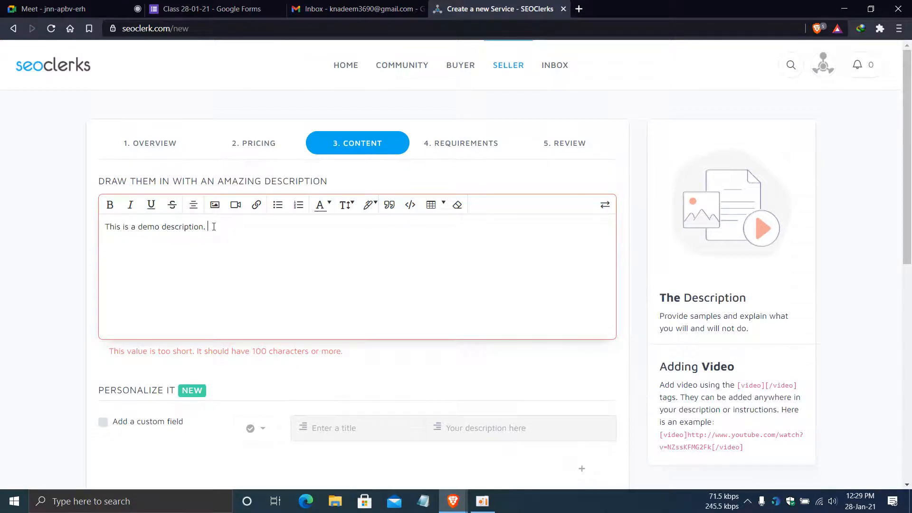
pyautogui.hotkey('ctrl', 'a')
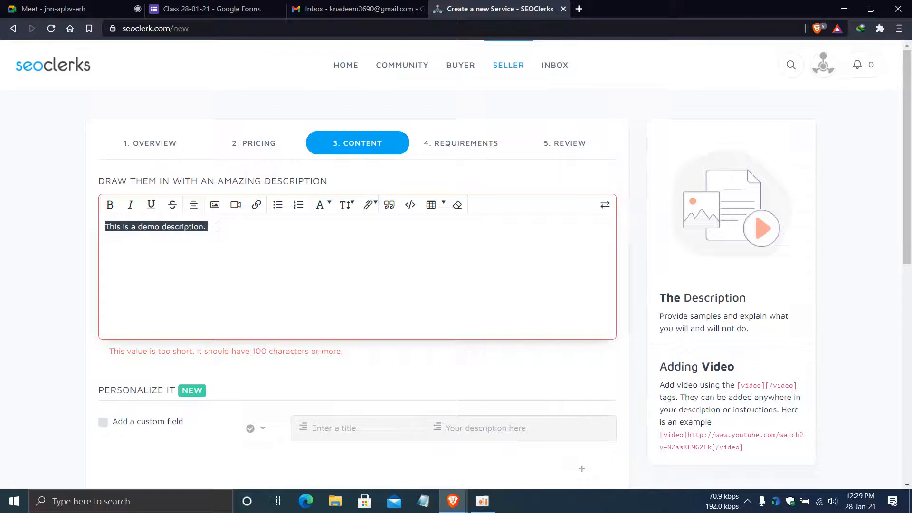
pyautogui.click(218, 226)
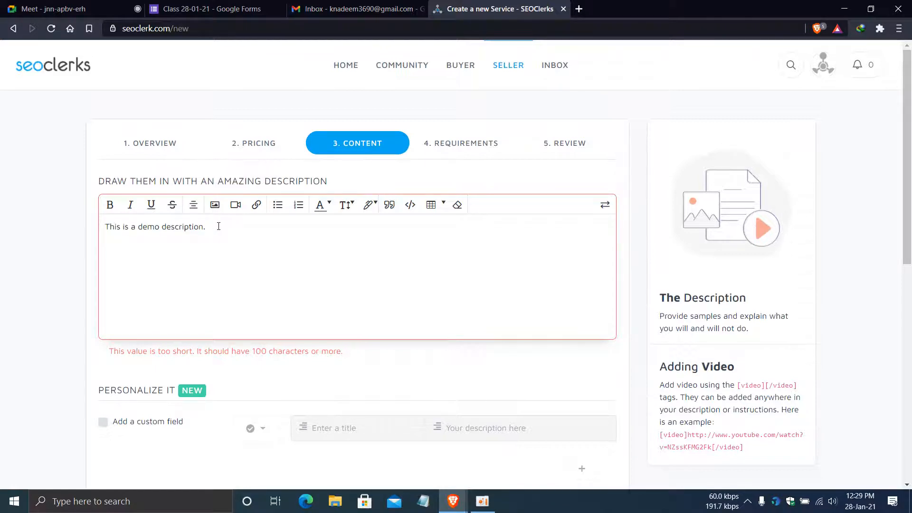
pyautogui.hotkey('ctrl', 'v')
pyautogui.hotkey('ctrl', 'v')
pyautogui.hotkey('ctrl', 'v')
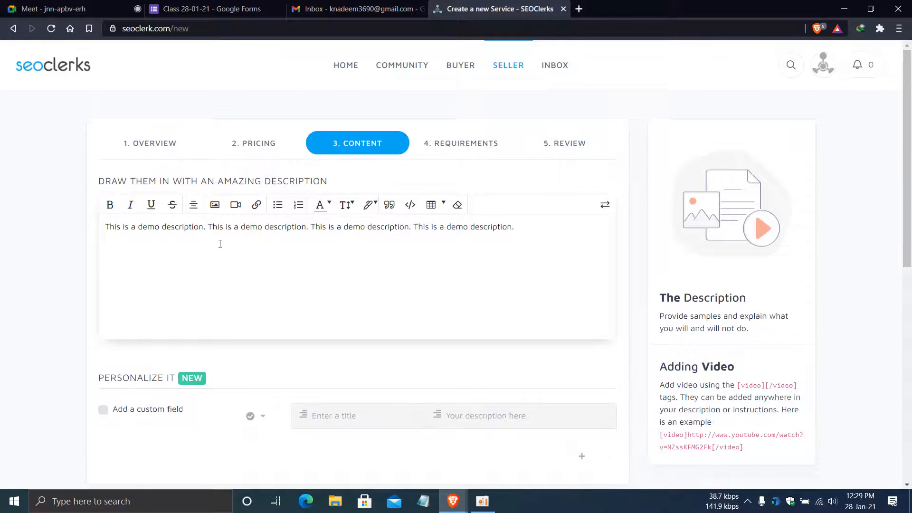
pyautogui.click(421, 281)
# - Scroll to Personalize It and tick 'Add a custom field', leaving its title and description blank
pyautogui.scroll(-1, 280, 345)
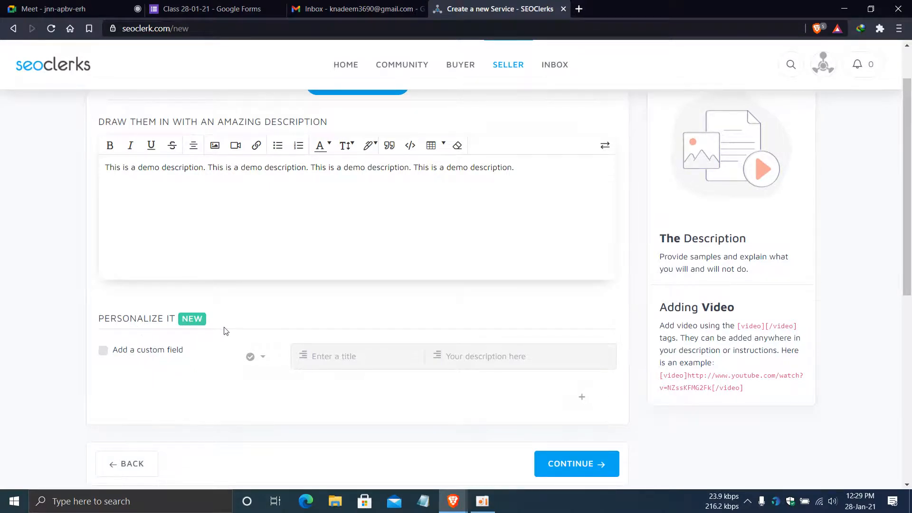
pyautogui.scroll(-1, 230, 327)
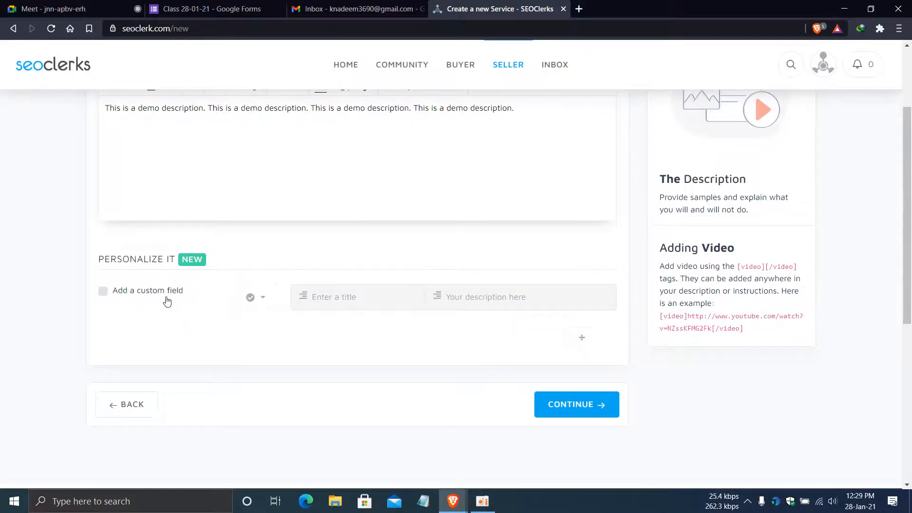
pyautogui.scroll(-1, 147, 289)
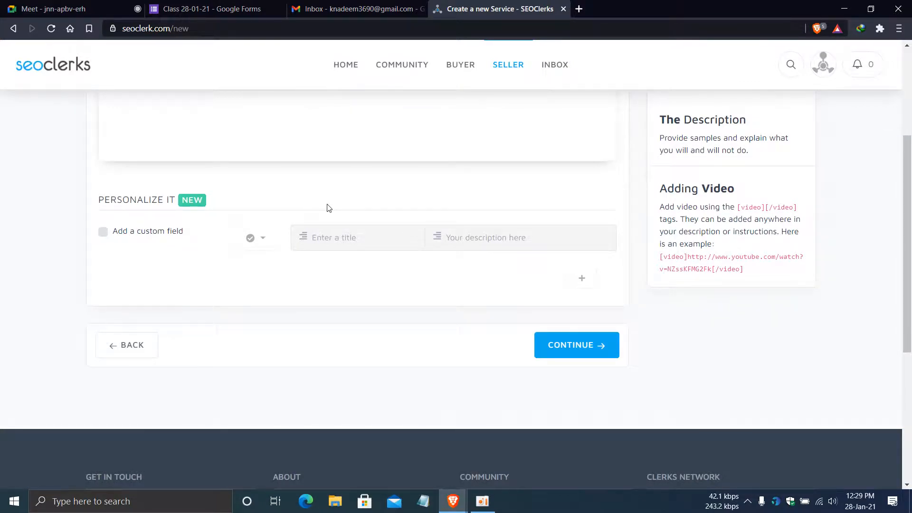
pyautogui.scroll(1, 327, 207)
pyautogui.scroll(1, 324, 208)
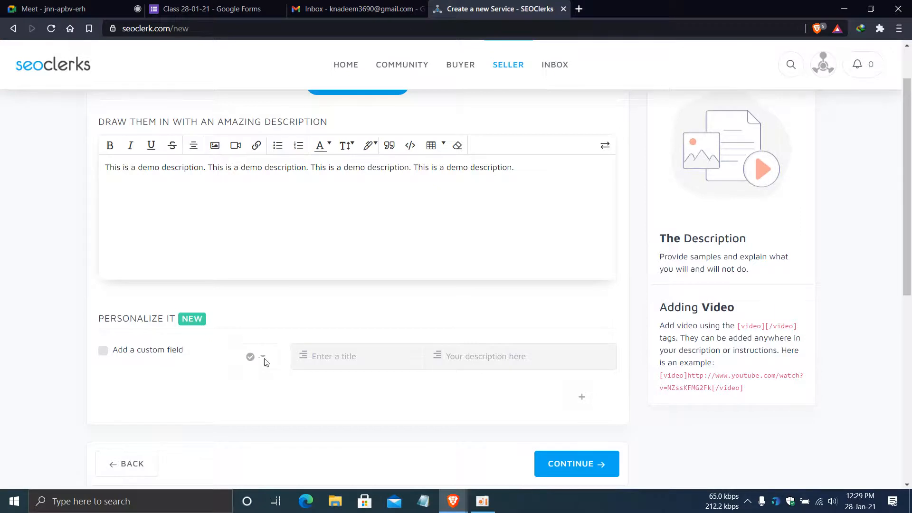
pyautogui.click(126, 351)
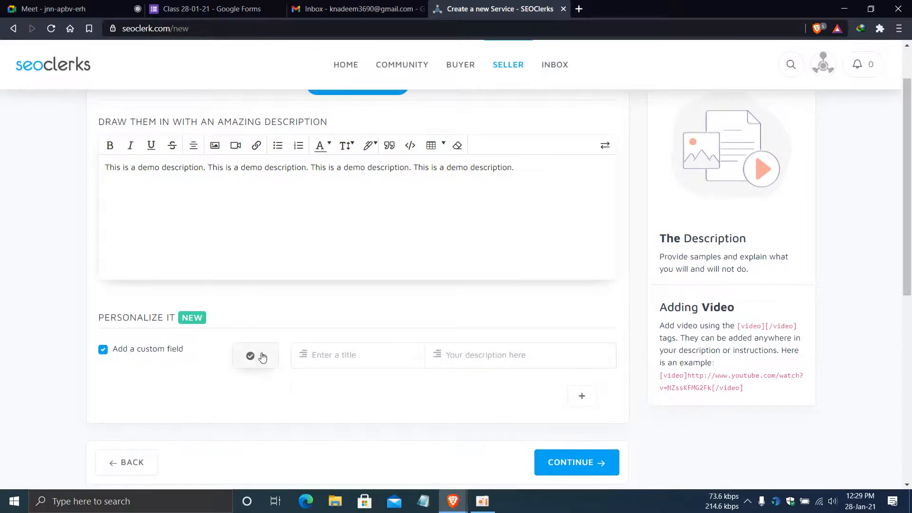
# - Look through the custom field's icon choices and its title and description inputs without picking anything
pyautogui.click(263, 357)
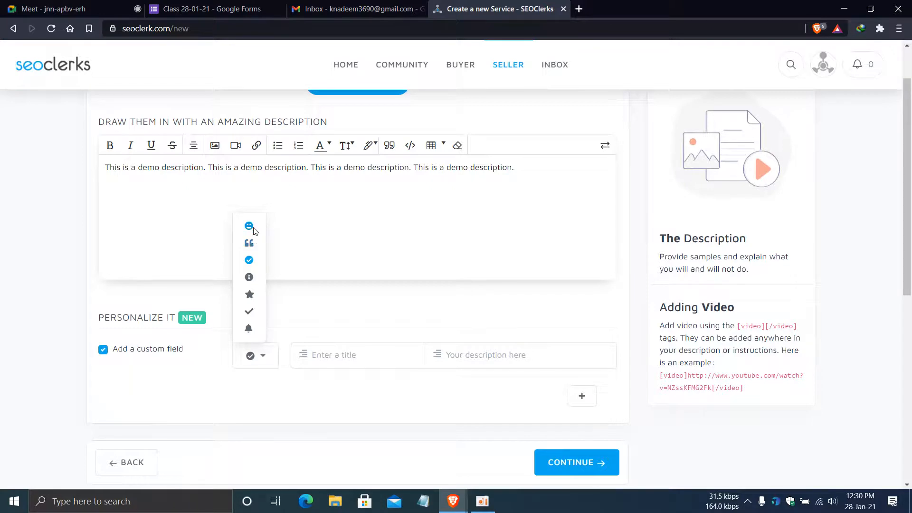
pyautogui.click(304, 316)
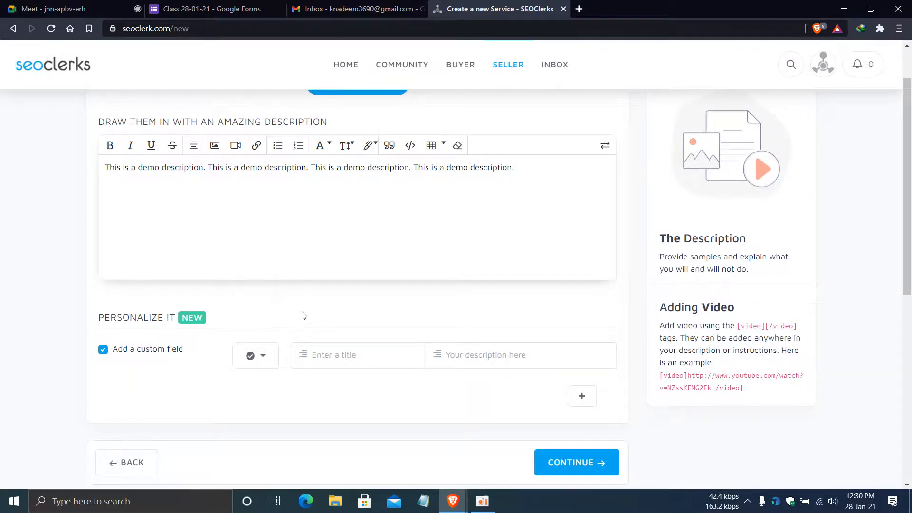
pyautogui.click(366, 354)
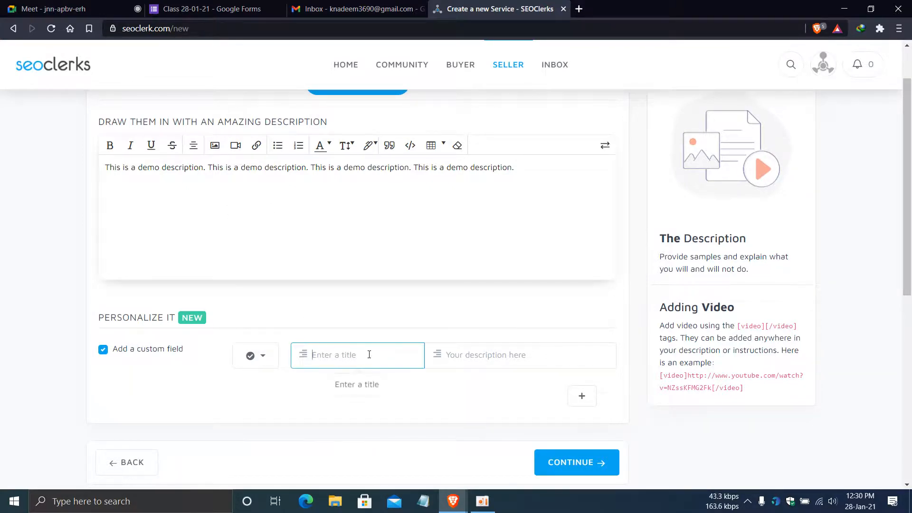
pyautogui.click(484, 353)
pyautogui.click(356, 354)
# - Add a second blank custom-field row below the first
pyautogui.click(269, 362)
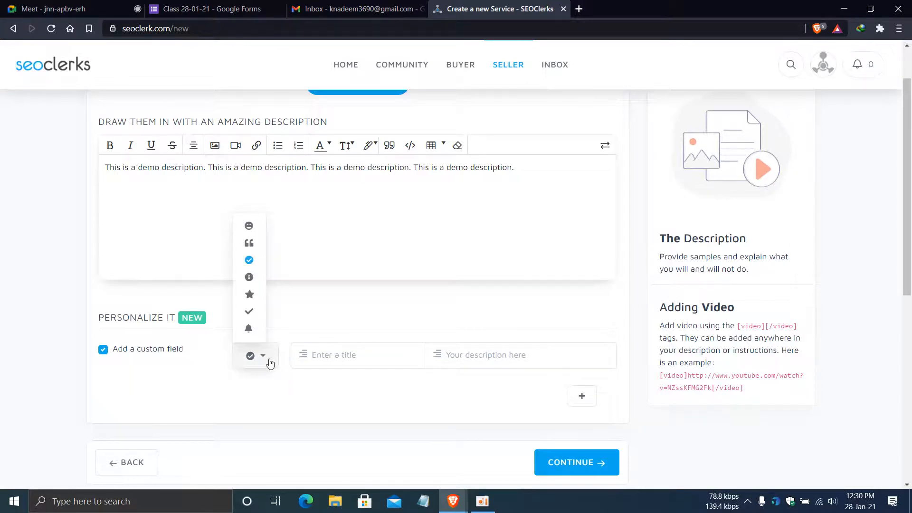
pyautogui.click(295, 397)
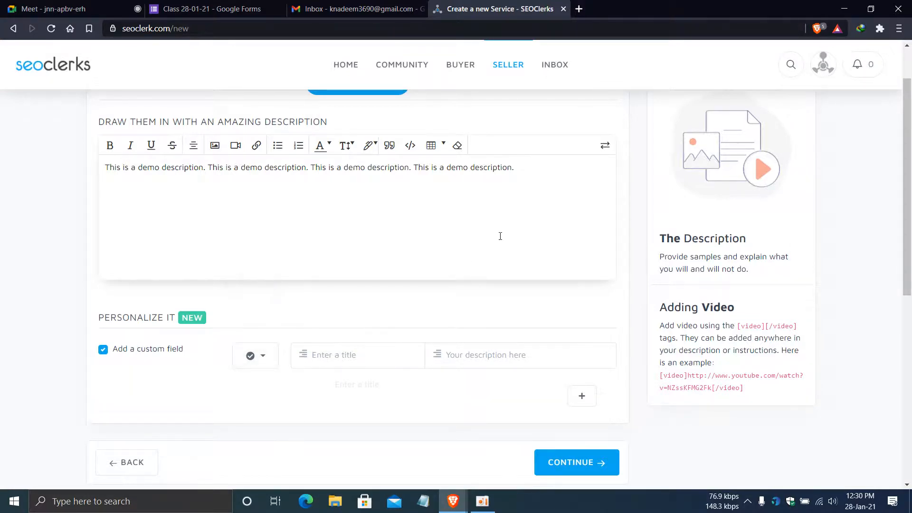
pyautogui.click(583, 397)
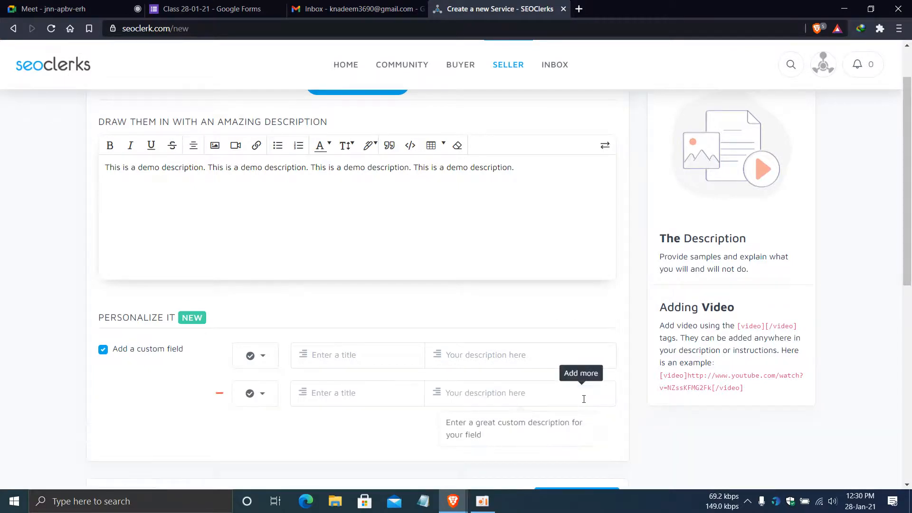
# - Add a third custom-field row, then delete one extra row so two blank rows remain
pyautogui.scroll(-1, 584, 380)
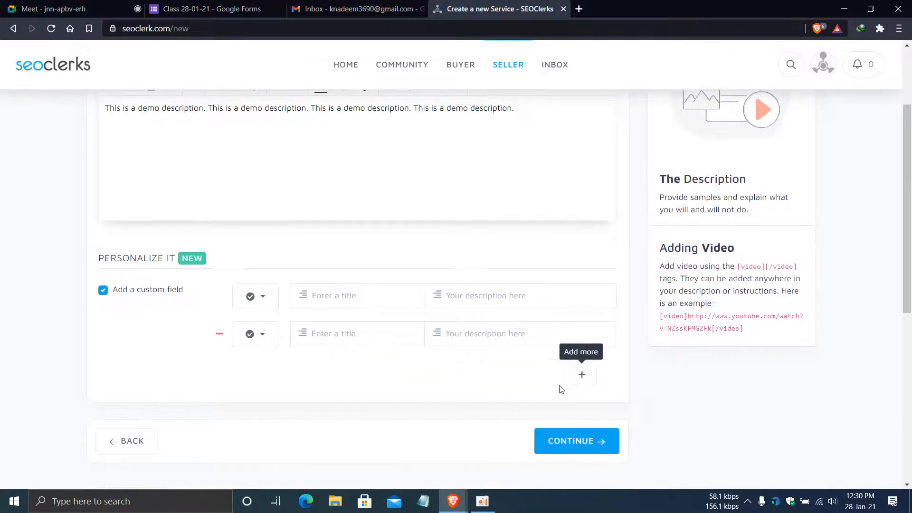
pyautogui.click(584, 380)
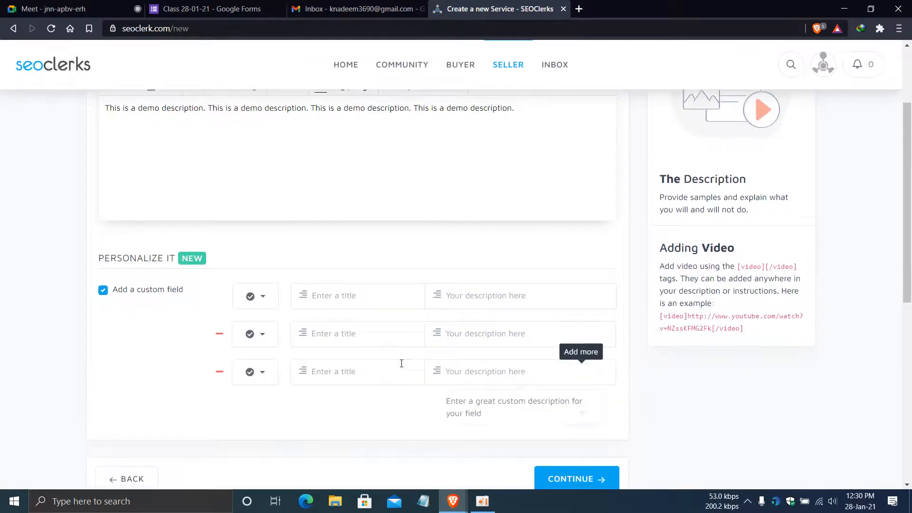
pyautogui.click(332, 334)
pyautogui.click(352, 299)
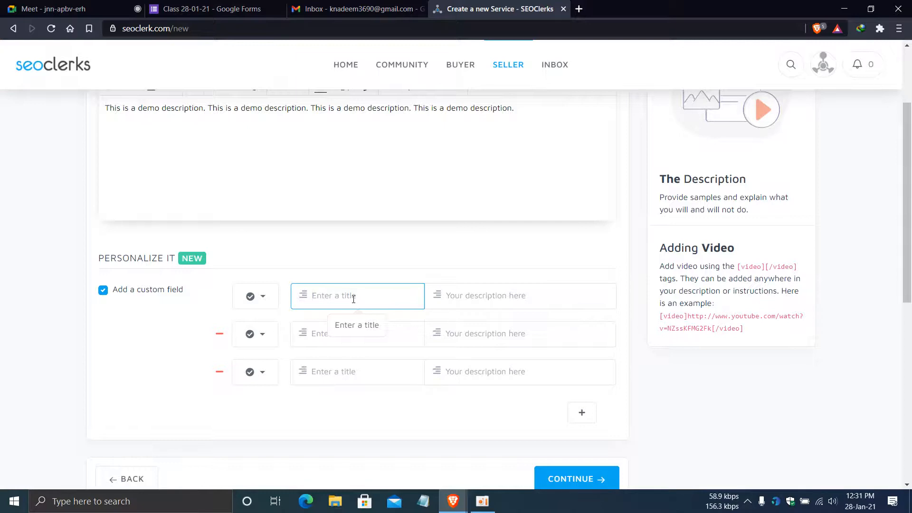
pyautogui.click(220, 334)
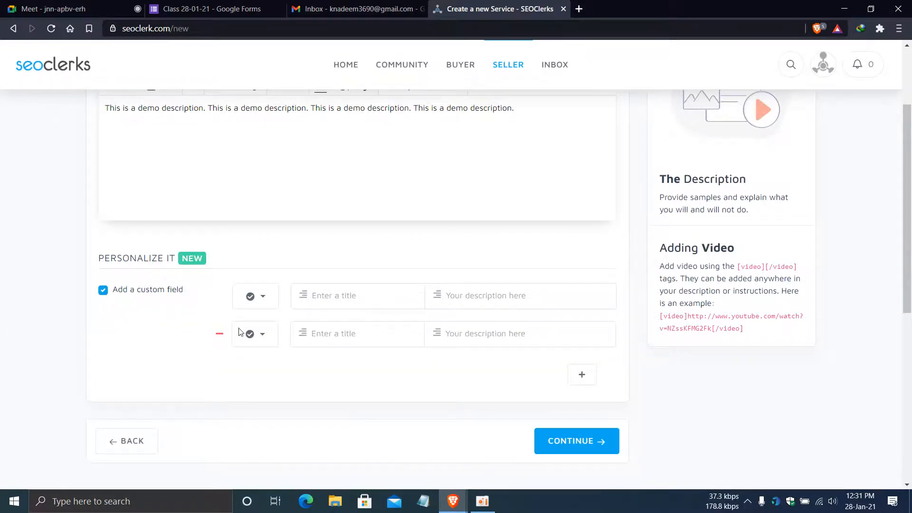
# - Delete the second custom-field row and toggle 'Add a custom field' off and back on
pyautogui.click(221, 336)
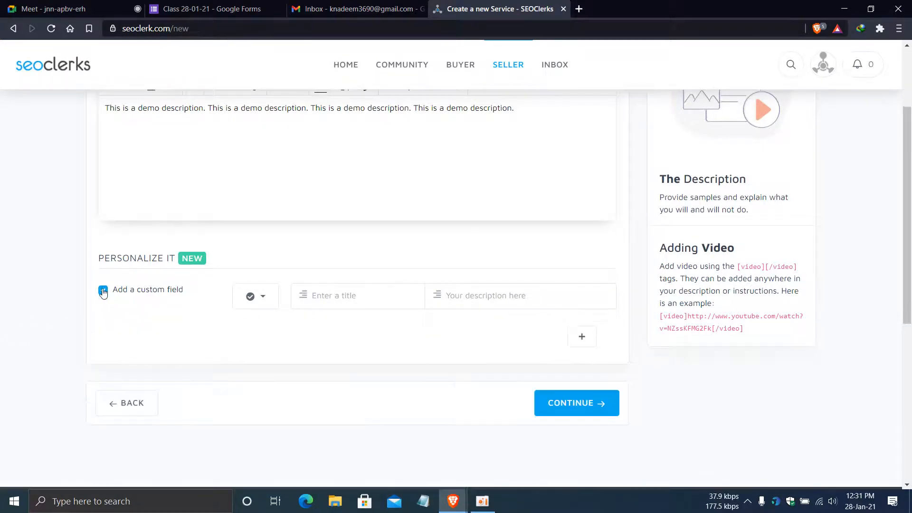
pyautogui.click(103, 290)
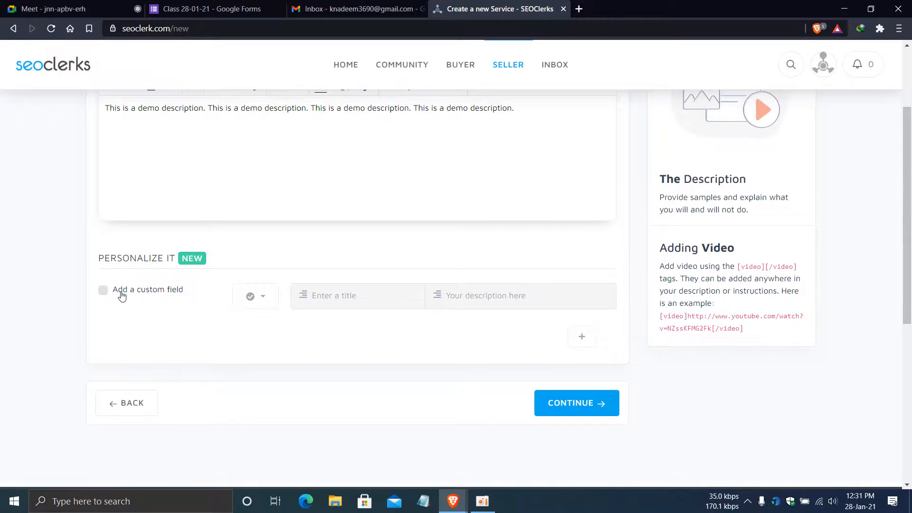
pyautogui.click(102, 290)
# - Give the custom field a star icon and continue to the Requirements step
pyautogui.click(262, 297)
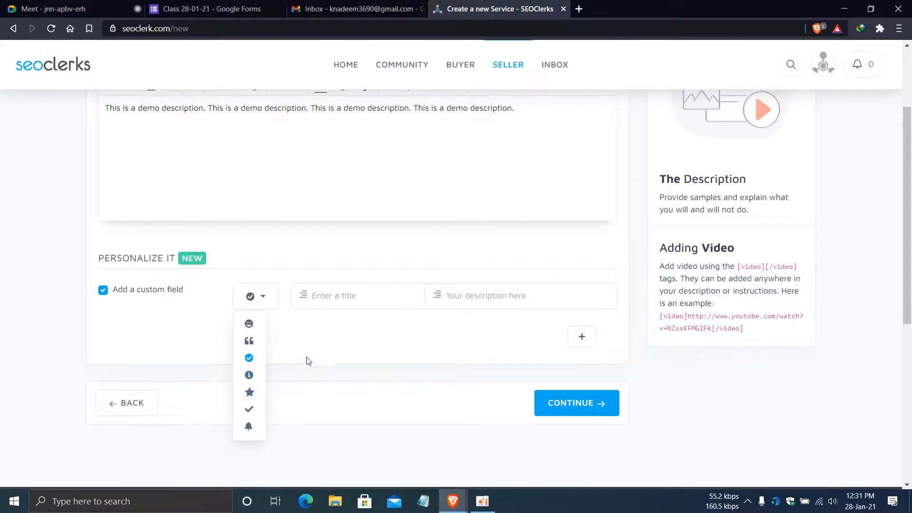
pyautogui.click(249, 393)
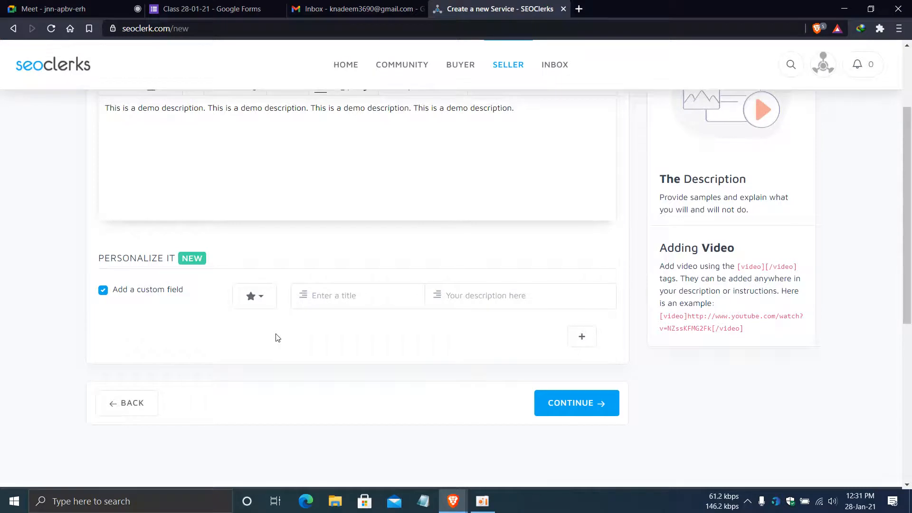
pyautogui.click(591, 406)
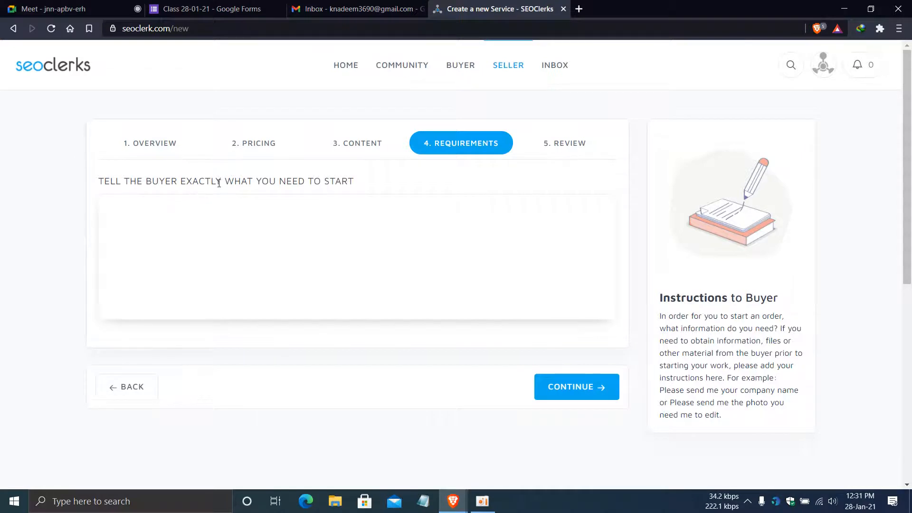
# - Leave the buyer instructions empty and continue to 5. Review, which lists missing-field errors
pyautogui.click(331, 240)
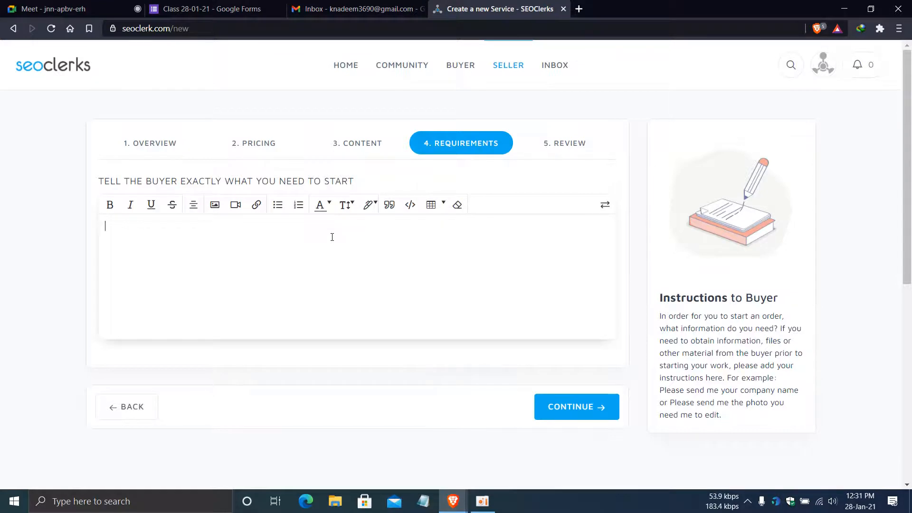
pyautogui.scroll(-5, 554, 301)
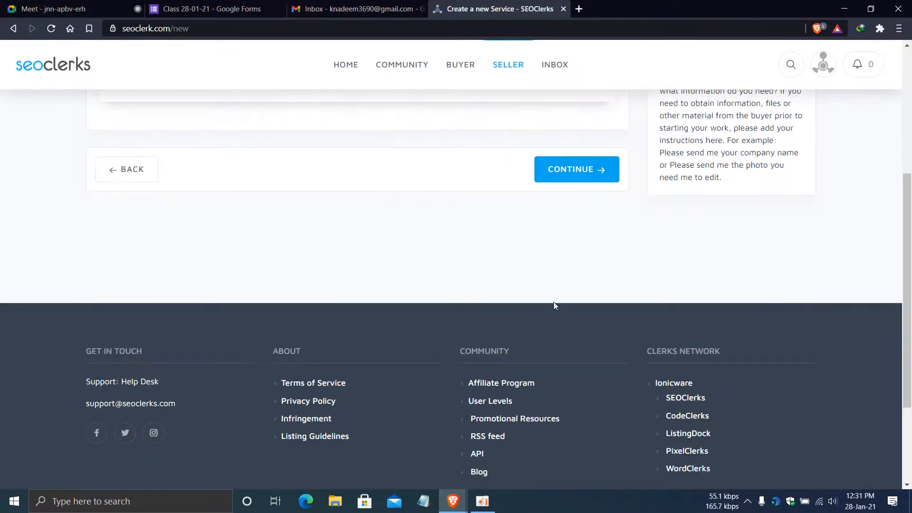
pyautogui.scroll(4, 565, 323)
pyautogui.click(569, 355)
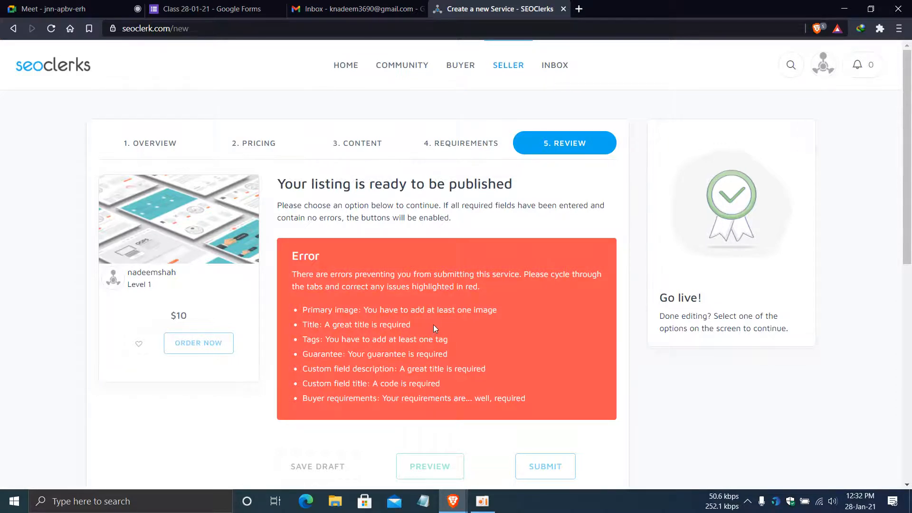
pyautogui.scroll(-1, 434, 324)
pyautogui.scroll(1, 435, 325)
pyautogui.scroll(-3, 438, 324)
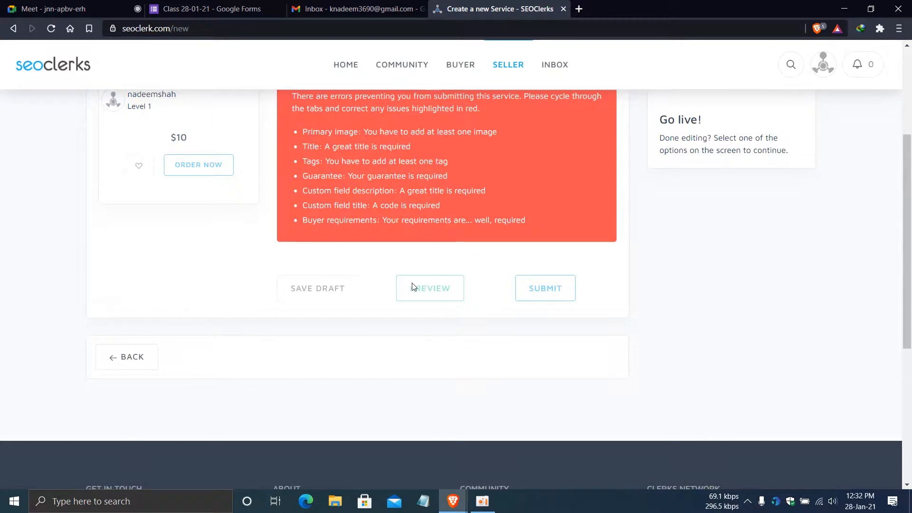
pyautogui.scroll(-1, 337, 292)
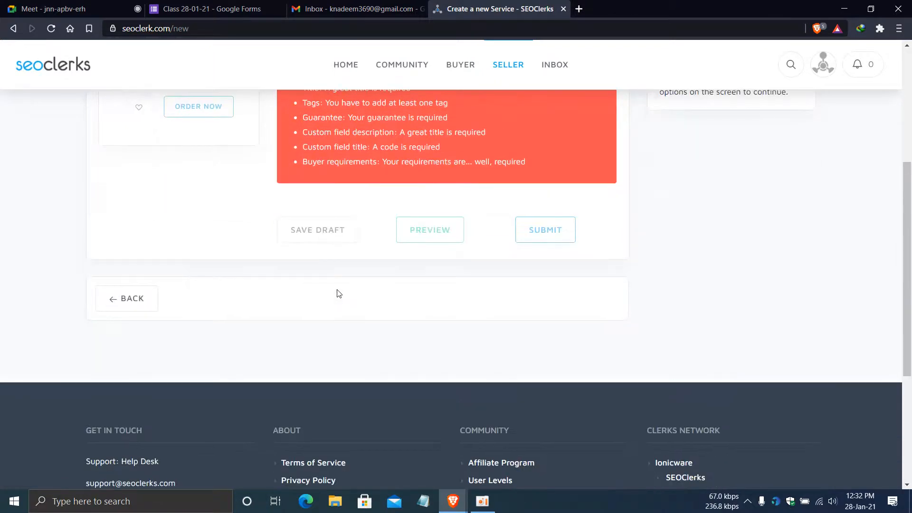
pyautogui.scroll(5, 338, 295)
pyautogui.scroll(-3, 342, 295)
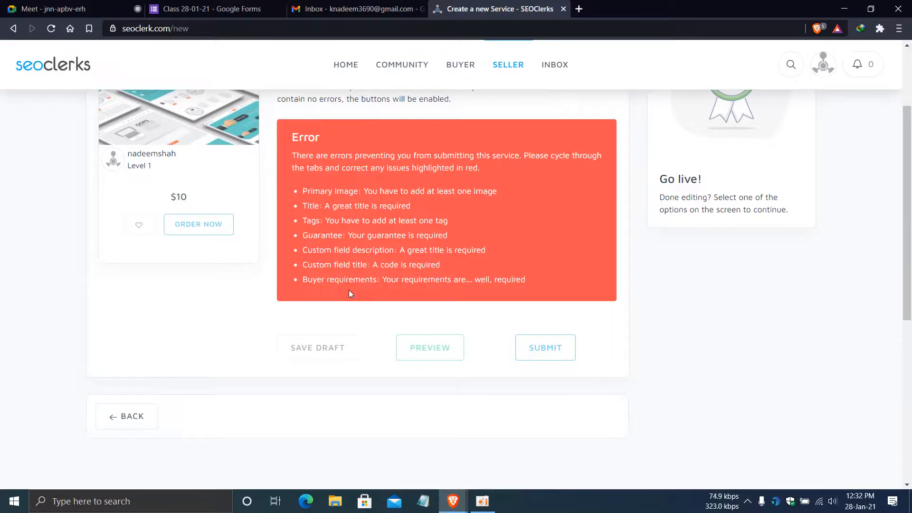
pyautogui.scroll(3, 394, 282)
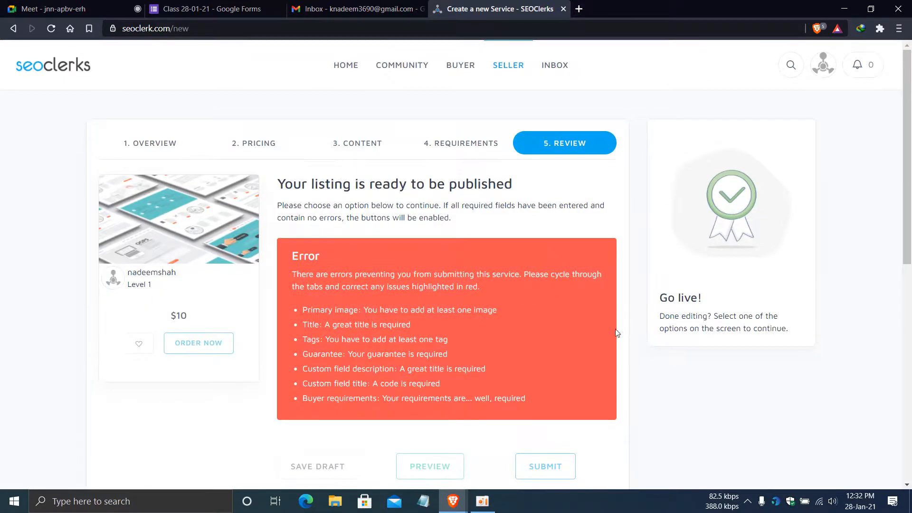
pyautogui.scroll(-2, 635, 327)
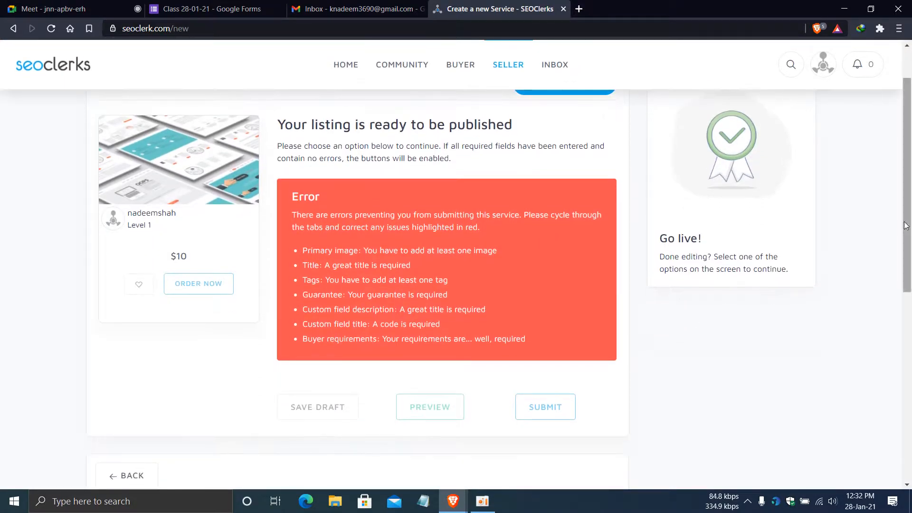
pyautogui.scroll(1, 906, 225)
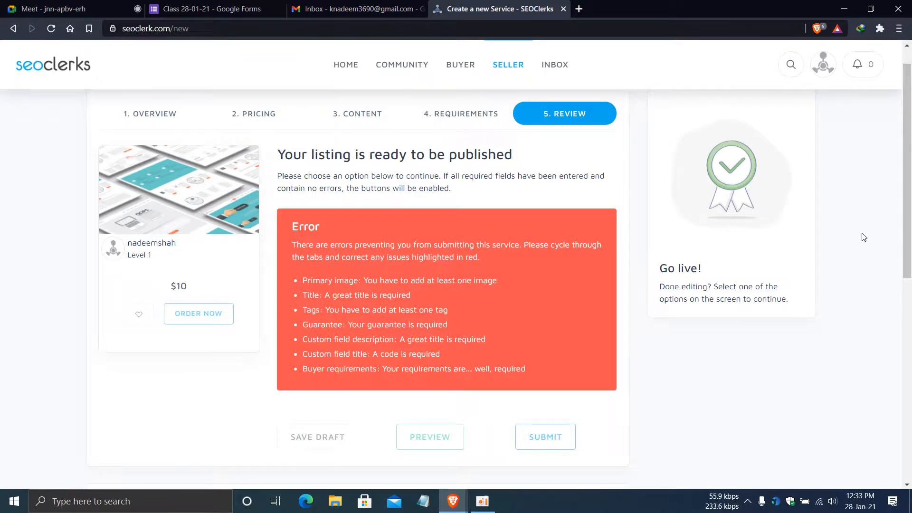
pyautogui.scroll(-2, 857, 231)
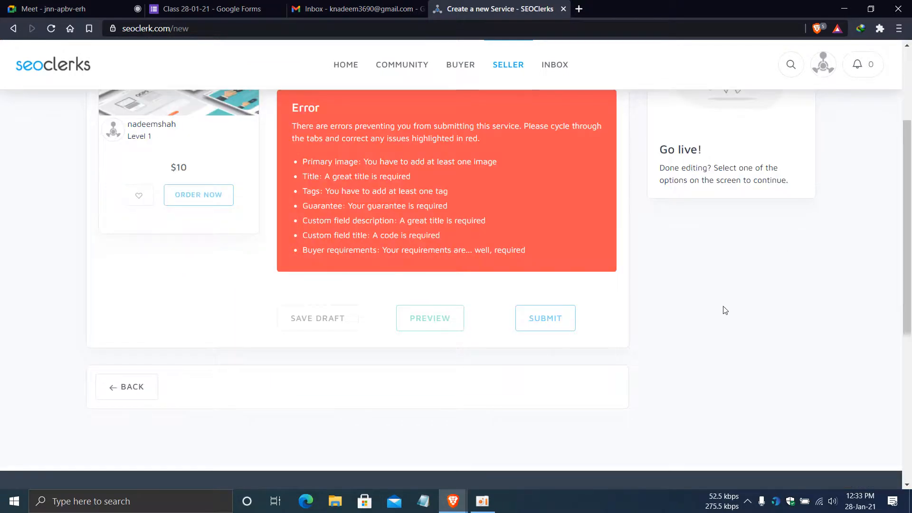
pyautogui.scroll(3, 660, 317)
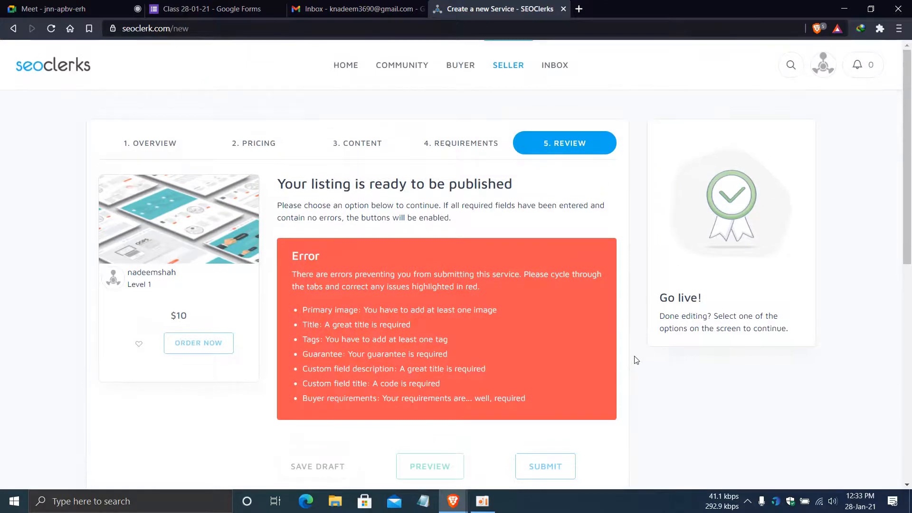
pyautogui.scroll(-1, 637, 358)
pyautogui.scroll(1, 636, 358)
pyautogui.scroll(-2, 596, 349)
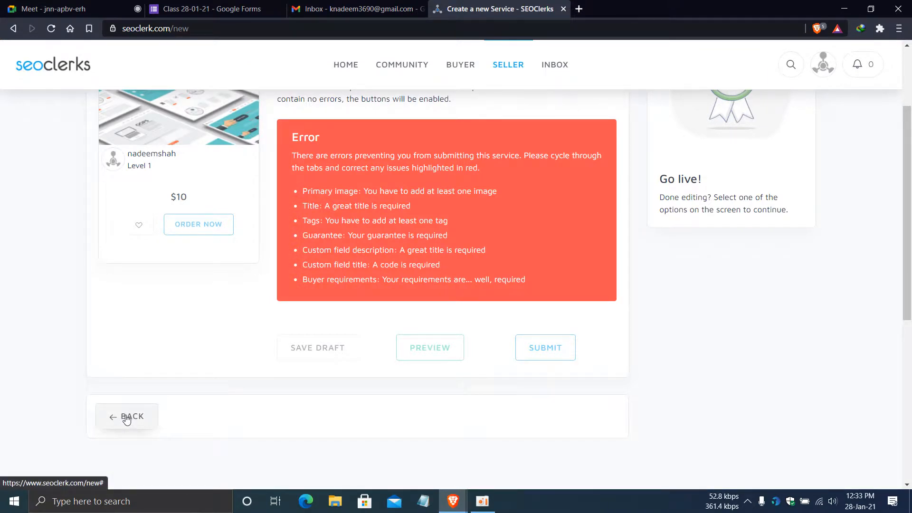
pyautogui.scroll(3, 660, 266)
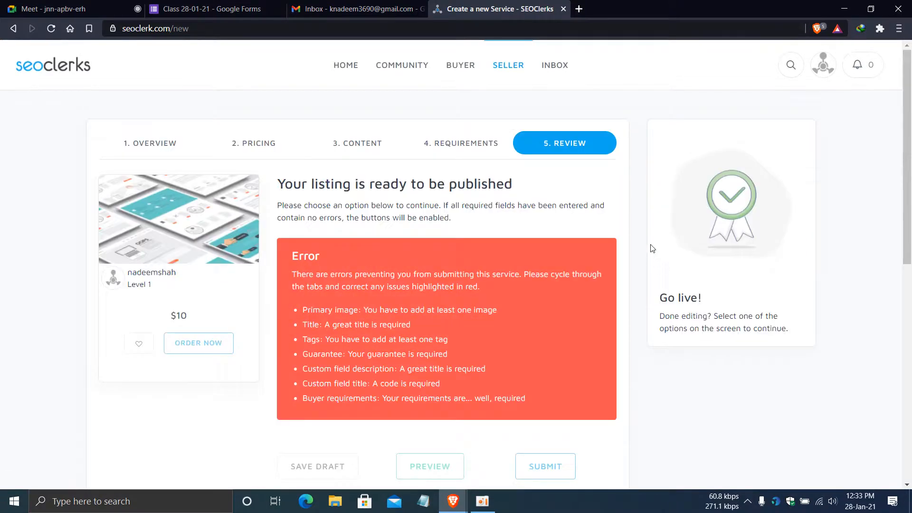
pyautogui.moveTo(353, 69)
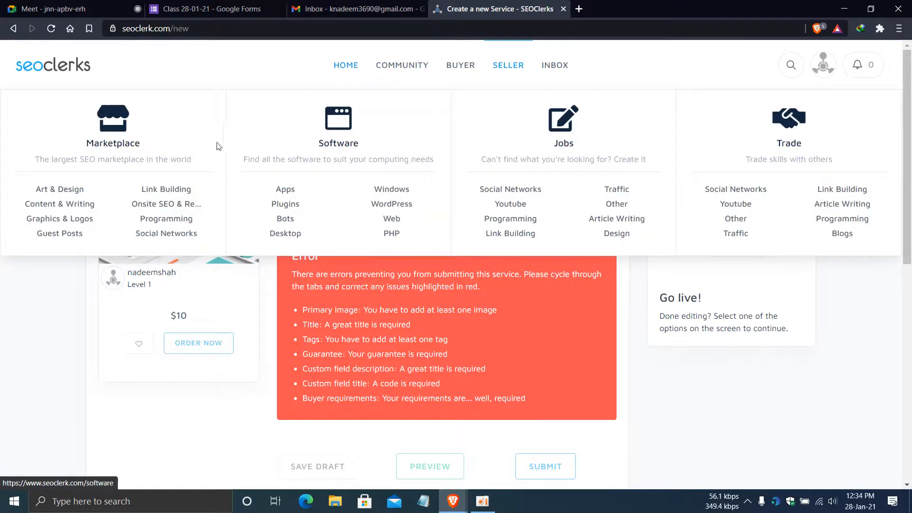
pyautogui.moveTo(474, 510)
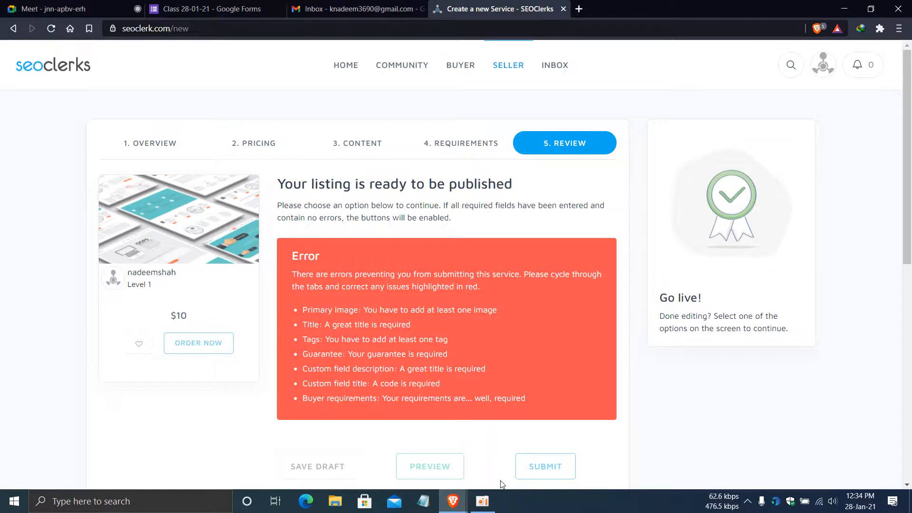
pyautogui.moveTo(482, 494)
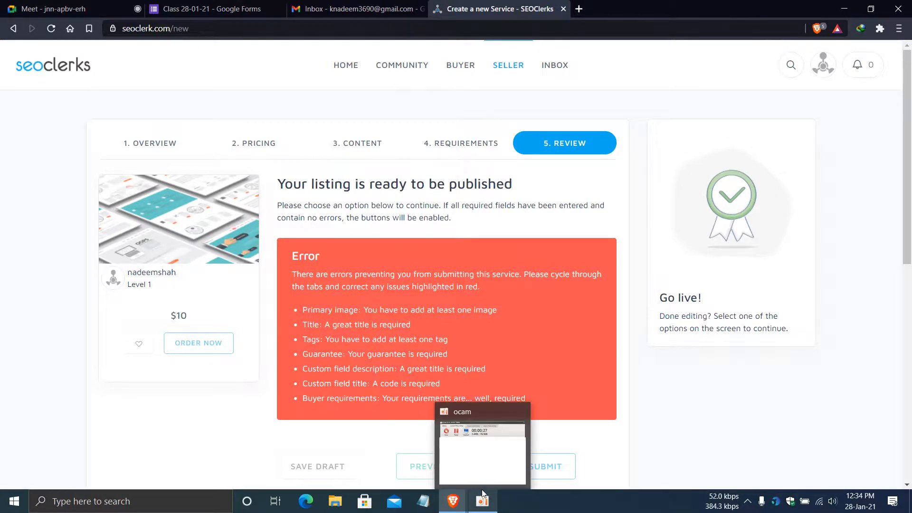
# - Abandon the draft by going to BUYER > Add Funds to Balance and confirming Leave
pyautogui.click(485, 488)
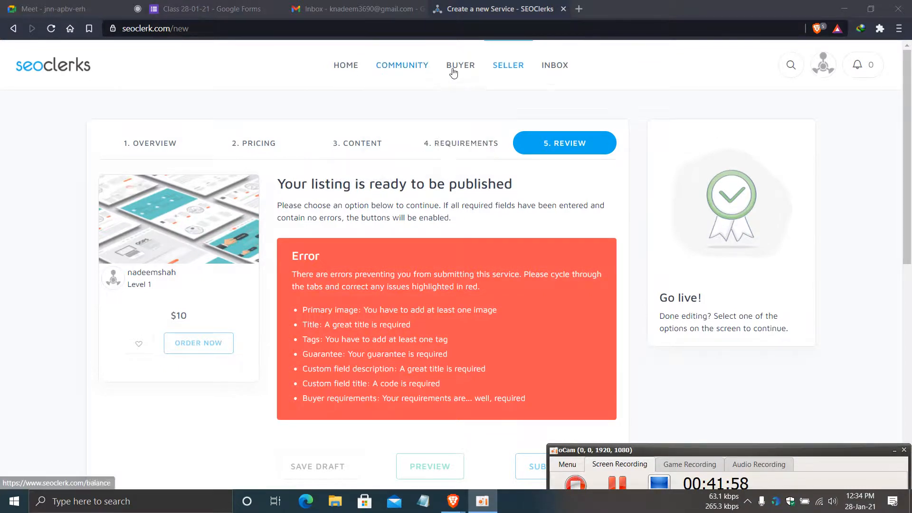
pyautogui.click(476, 66)
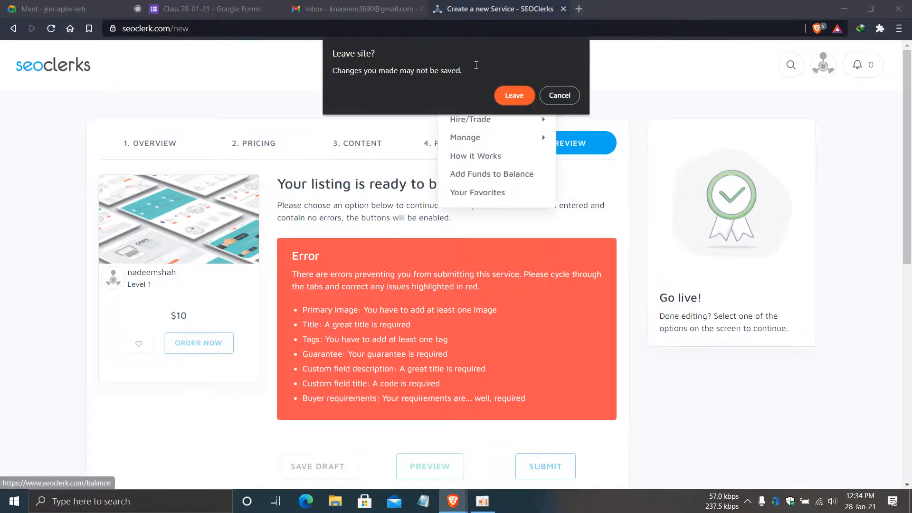
pyautogui.click(520, 99)
pyautogui.moveTo(521, 100)
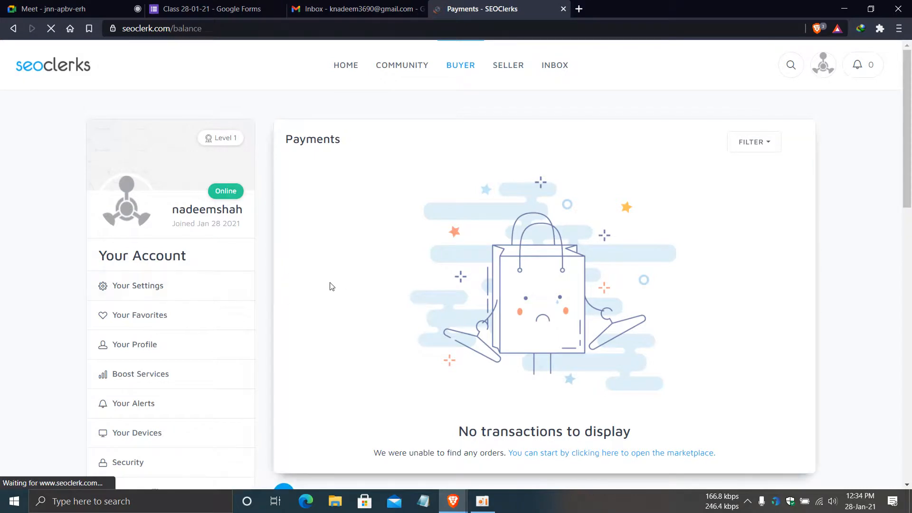
# - Scroll through the marketplace home page's featured backlink and PBN listings, like 15 PBN links at $8
pyautogui.scroll(-1, 331, 286)
pyautogui.scroll(1, 332, 287)
pyautogui.scroll(-1, 285, 273)
pyautogui.scroll(1, 284, 272)
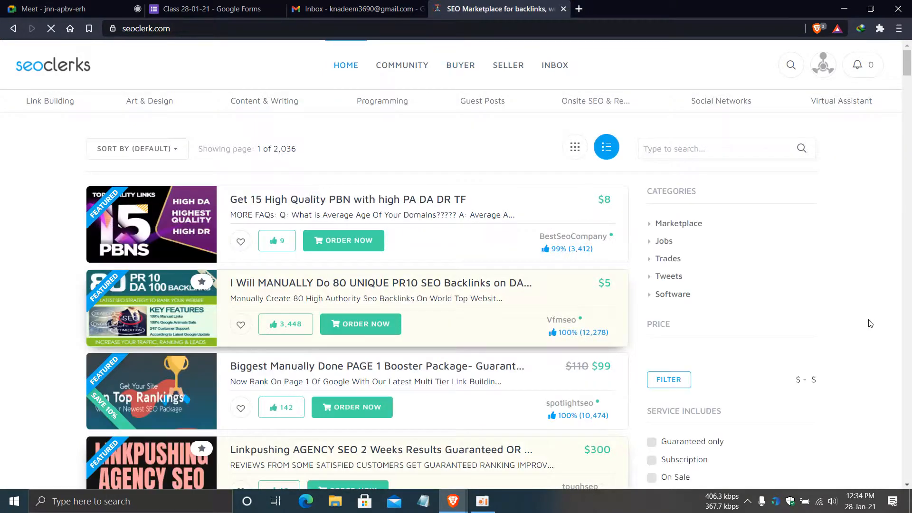
pyautogui.scroll(-3, 870, 324)
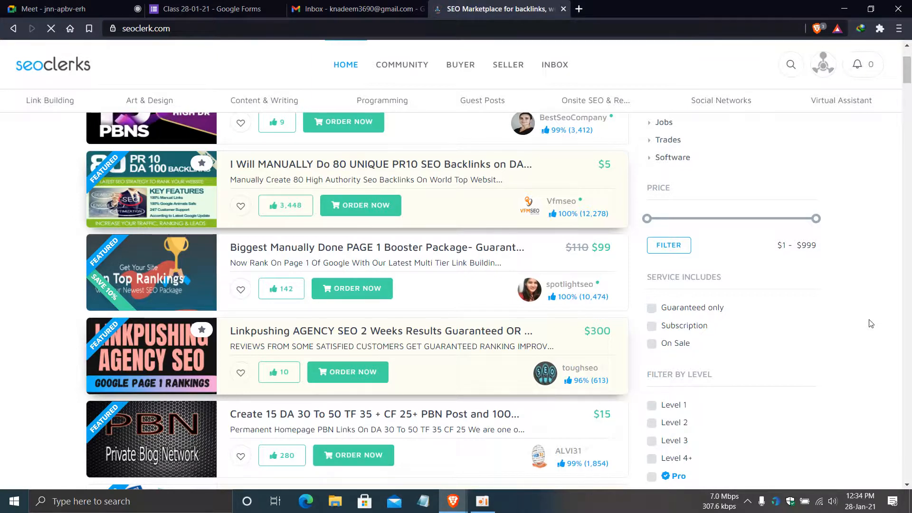
pyautogui.scroll(-3, 870, 324)
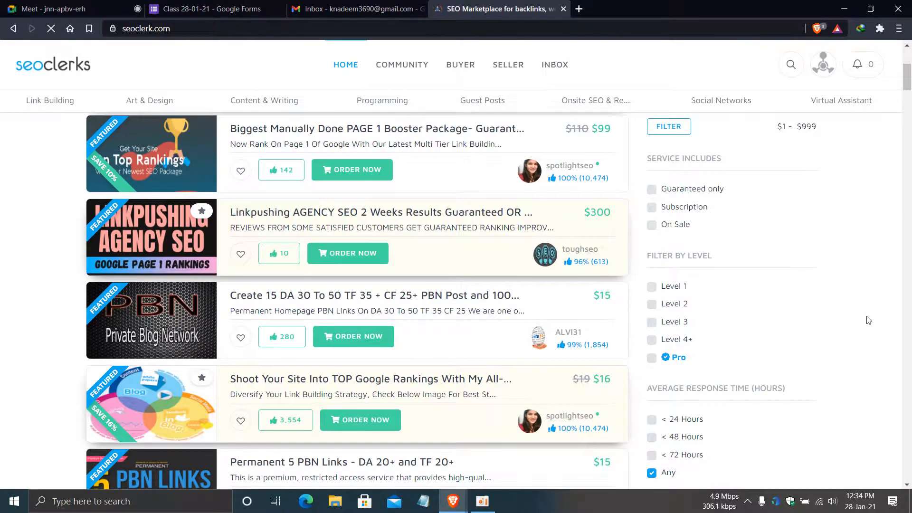
pyautogui.scroll(-1, 869, 319)
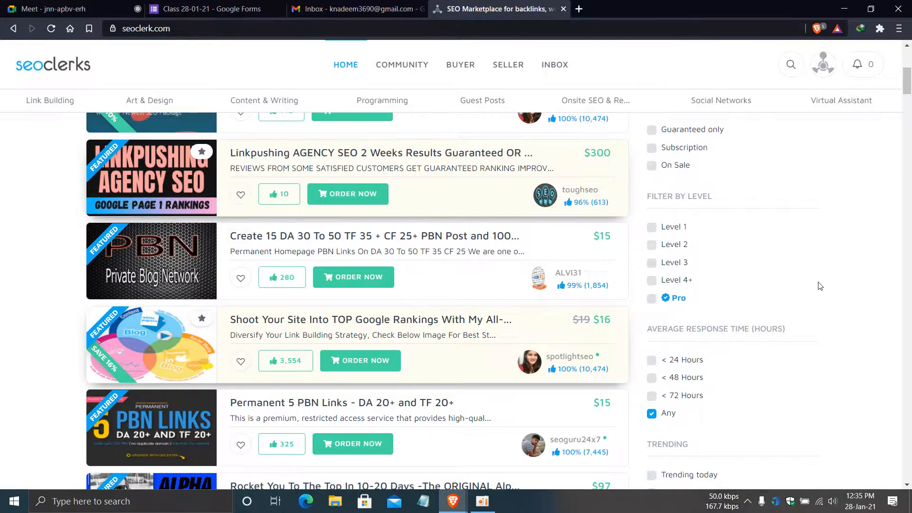
pyautogui.scroll(3, 818, 270)
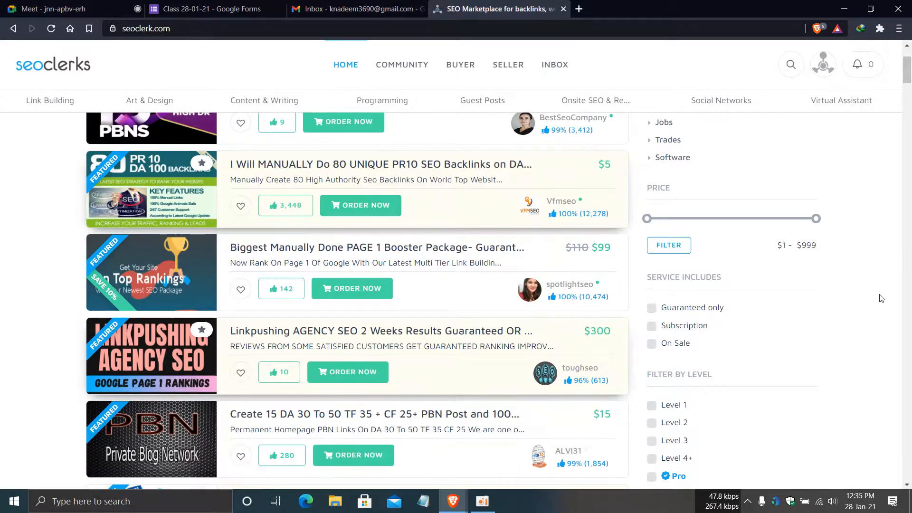
pyautogui.scroll(2, 881, 298)
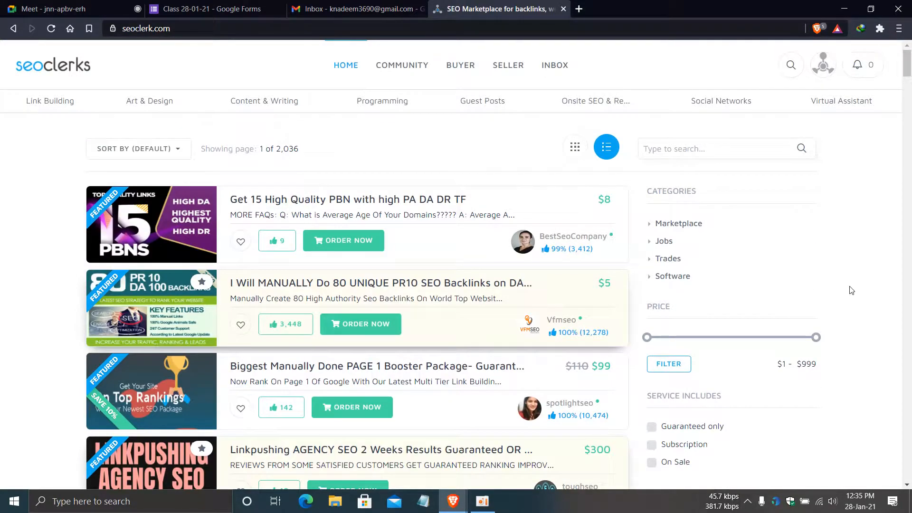
pyautogui.scroll(-1, 852, 290)
pyautogui.scroll(-3, 852, 291)
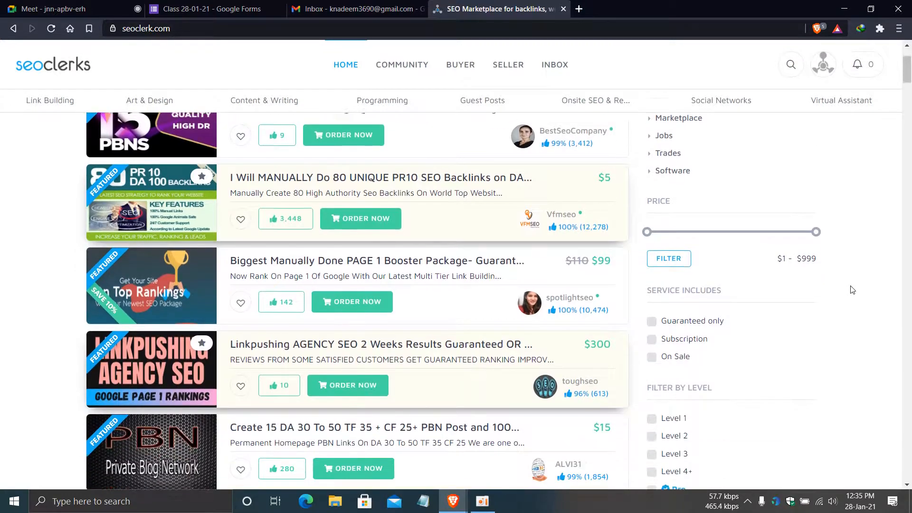
pyautogui.scroll(-2, 853, 290)
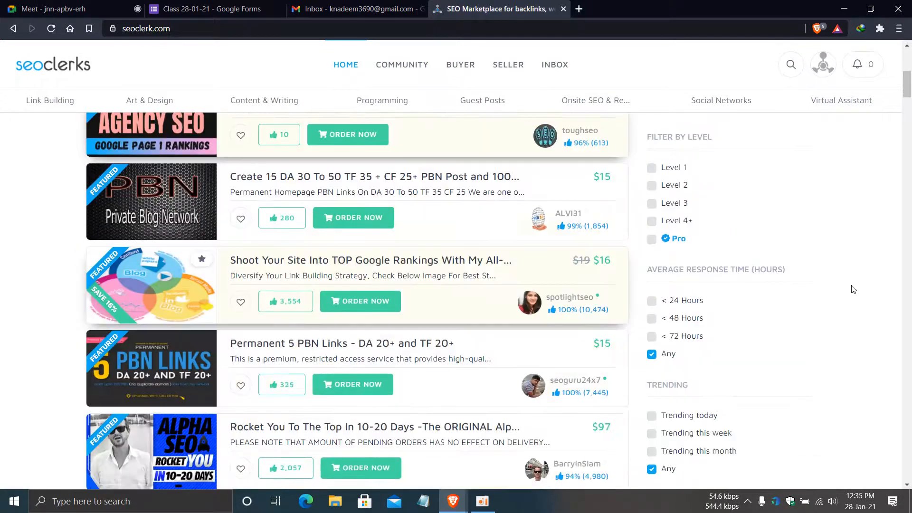
pyautogui.scroll(-2, 854, 289)
pyautogui.scroll(-2, 494, 321)
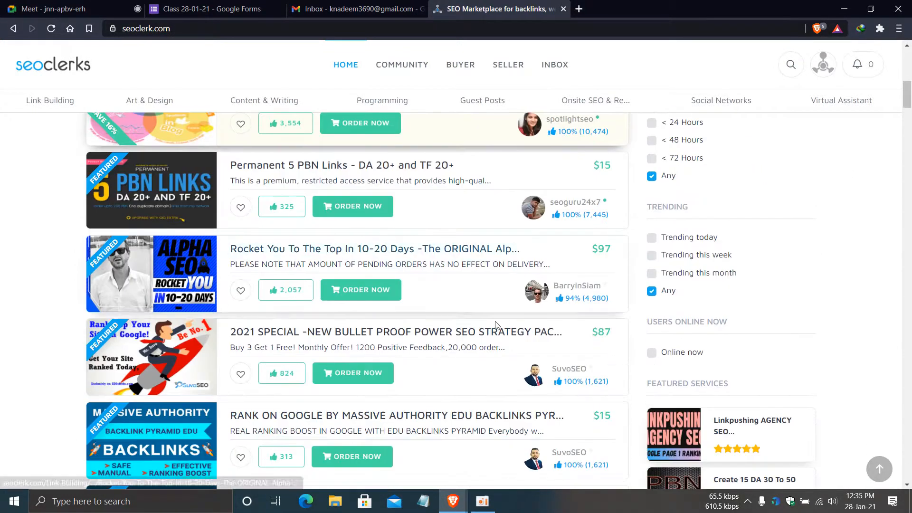
pyautogui.scroll(-3, 498, 325)
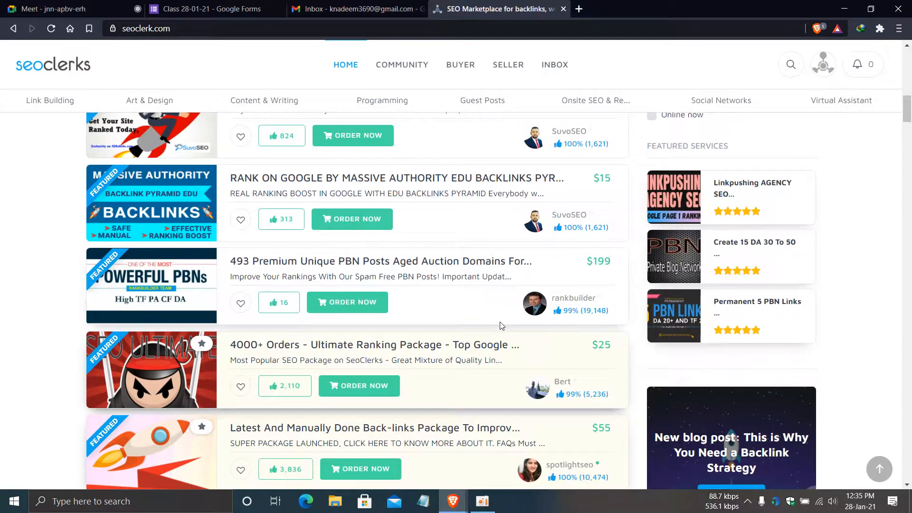
pyautogui.scroll(-1, 501, 325)
pyautogui.scroll(-1, 502, 325)
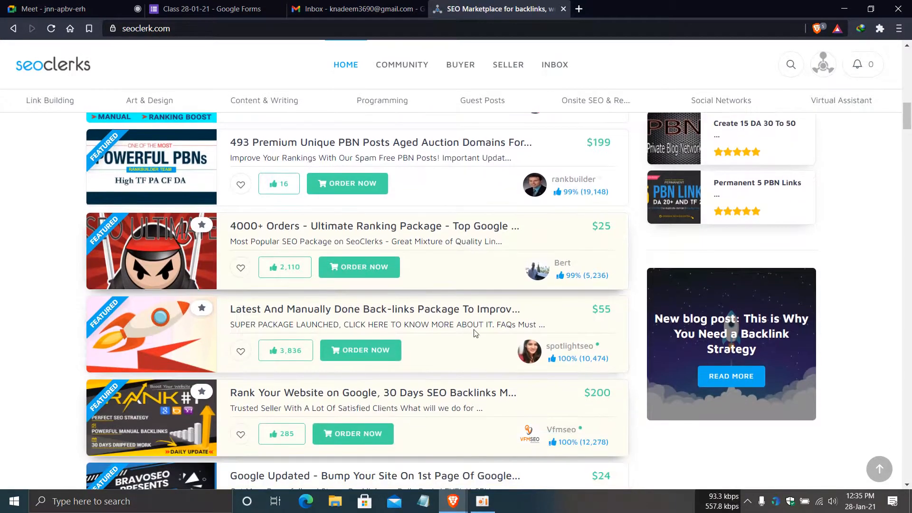
# - Open the $55 Latest And Manually Done Back-links Package listing and read through its description
pyautogui.click(418, 317)
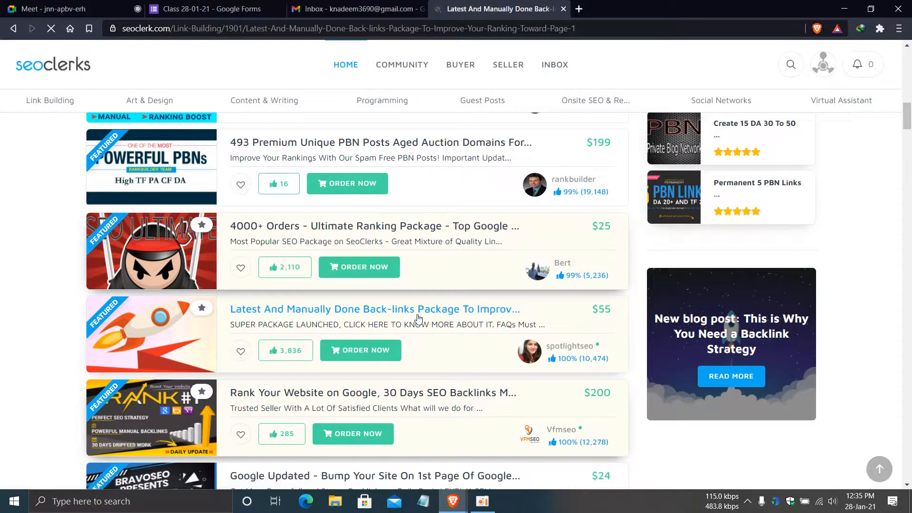
pyautogui.scroll(-3, 498, 306)
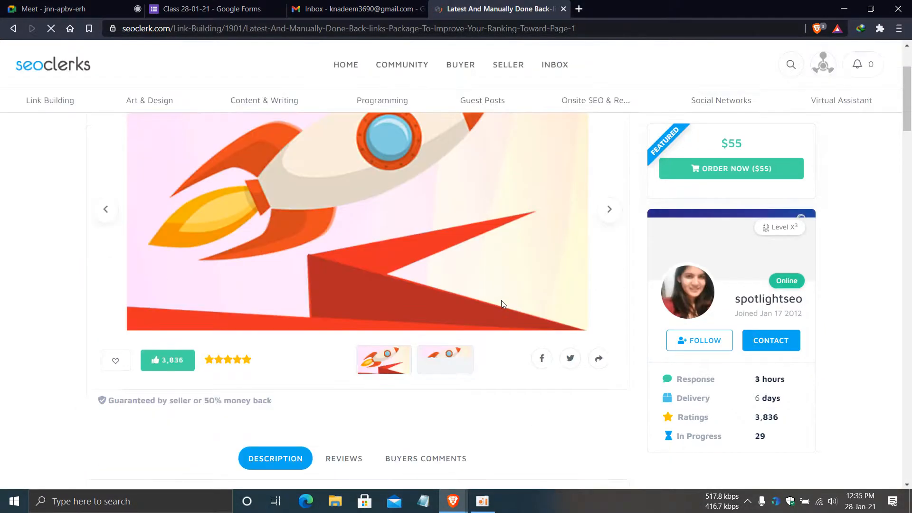
pyautogui.scroll(-3, 501, 301)
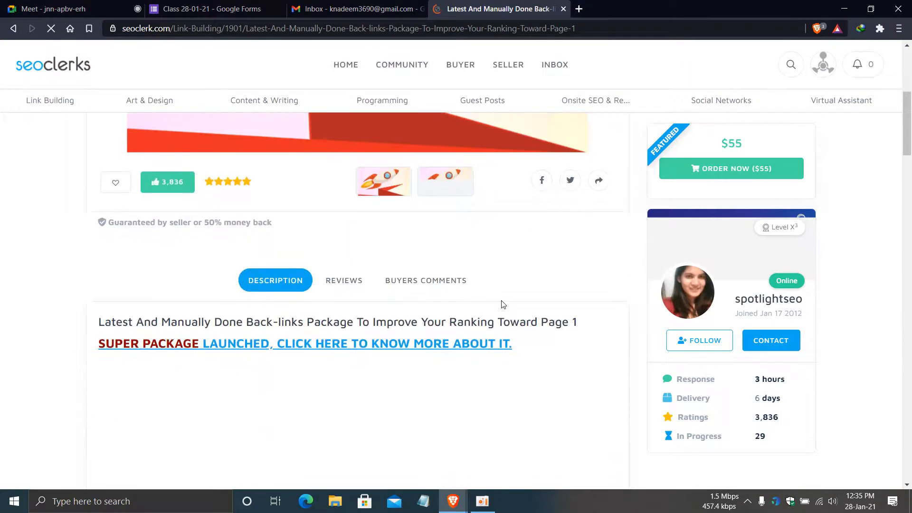
pyautogui.scroll(-6, 503, 305)
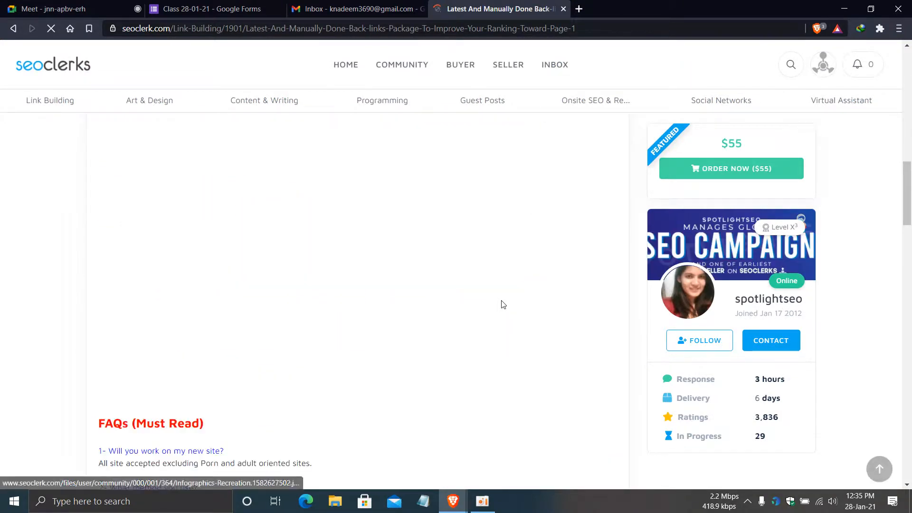
pyautogui.scroll(-9, 503, 304)
pyautogui.scroll(8, 503, 304)
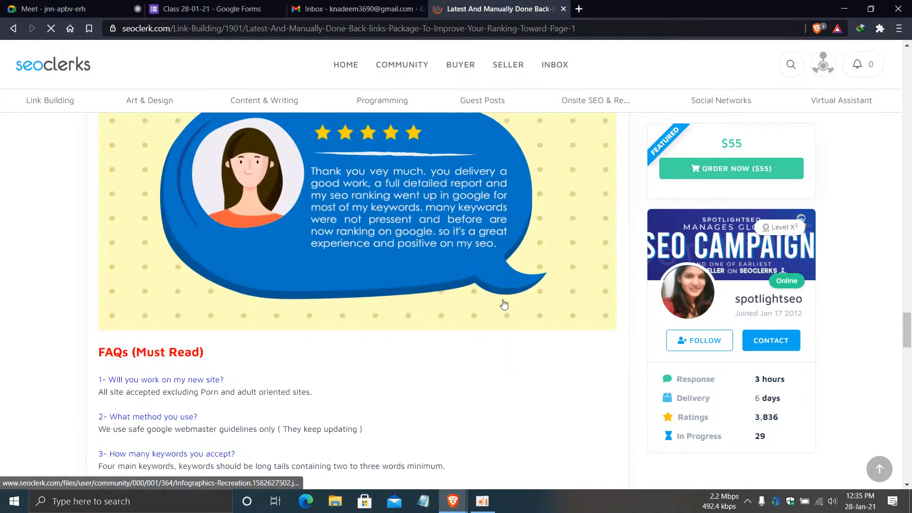
pyautogui.scroll(8, 504, 305)
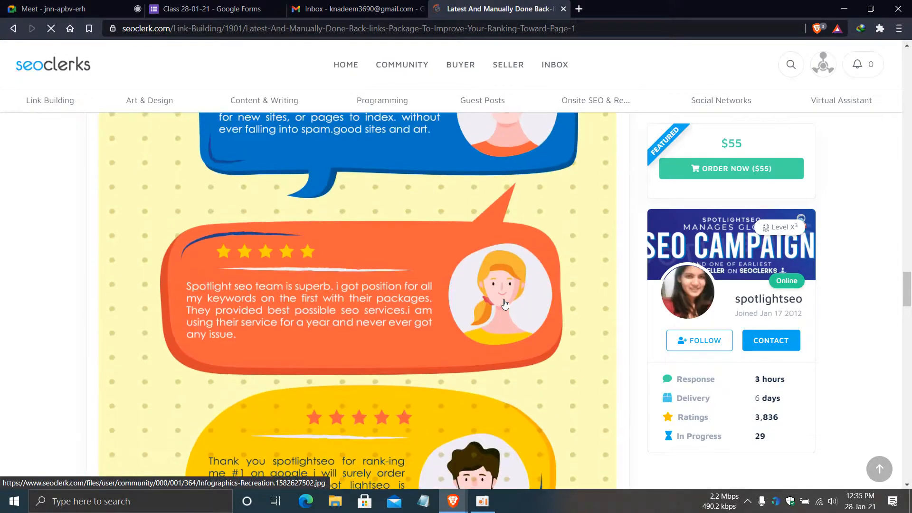
pyautogui.scroll(10, 505, 304)
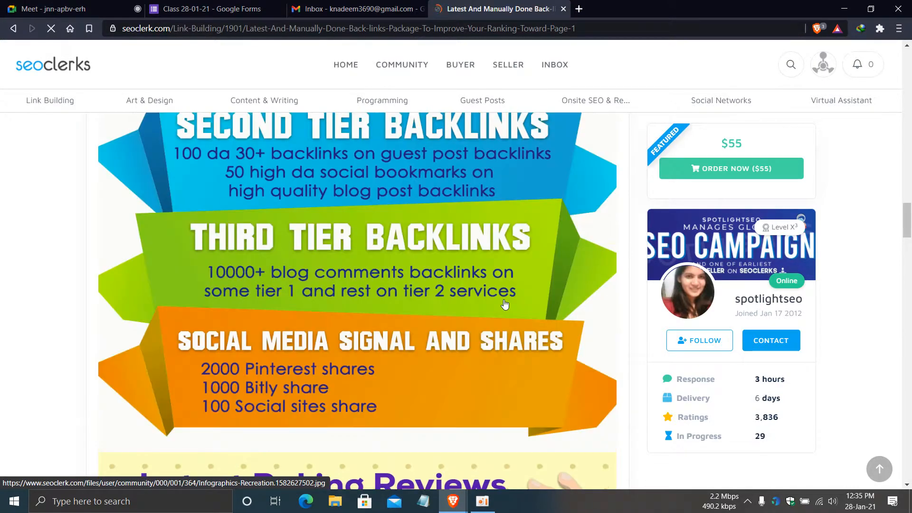
pyautogui.scroll(12, 504, 304)
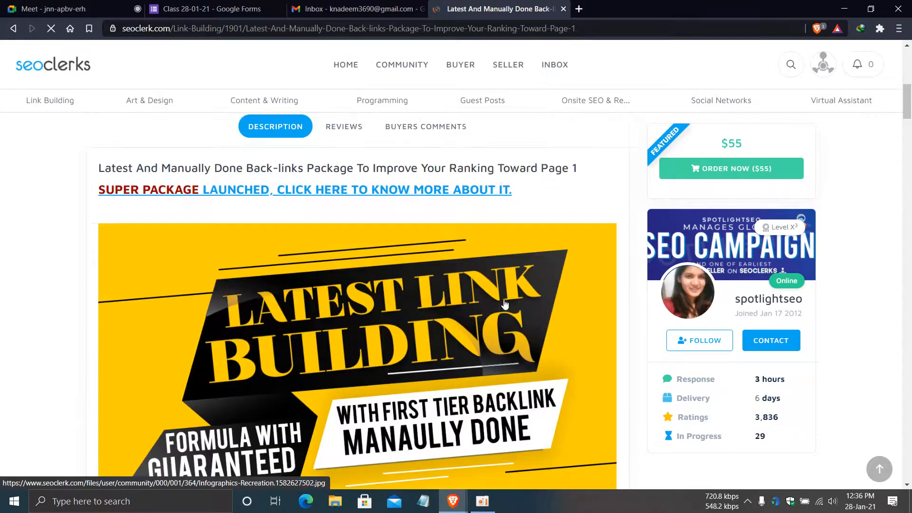
pyautogui.scroll(10, 504, 305)
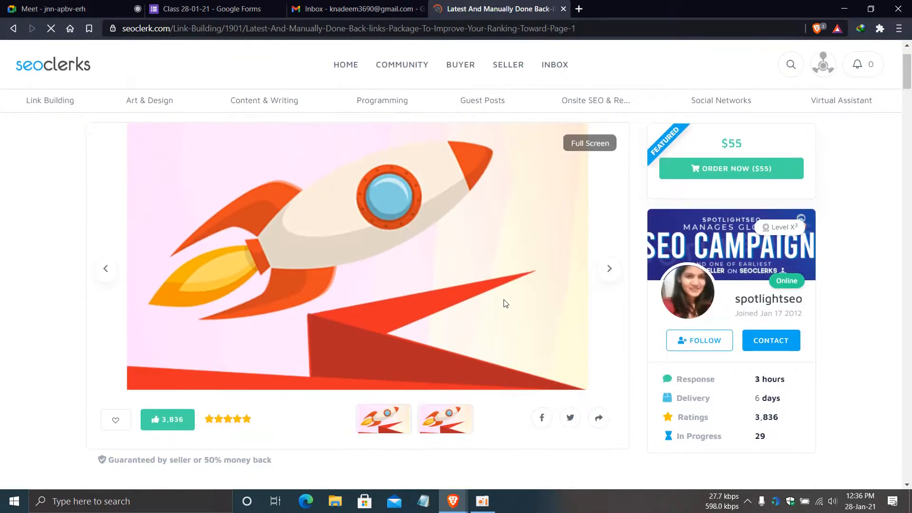
pyautogui.scroll(2, 506, 303)
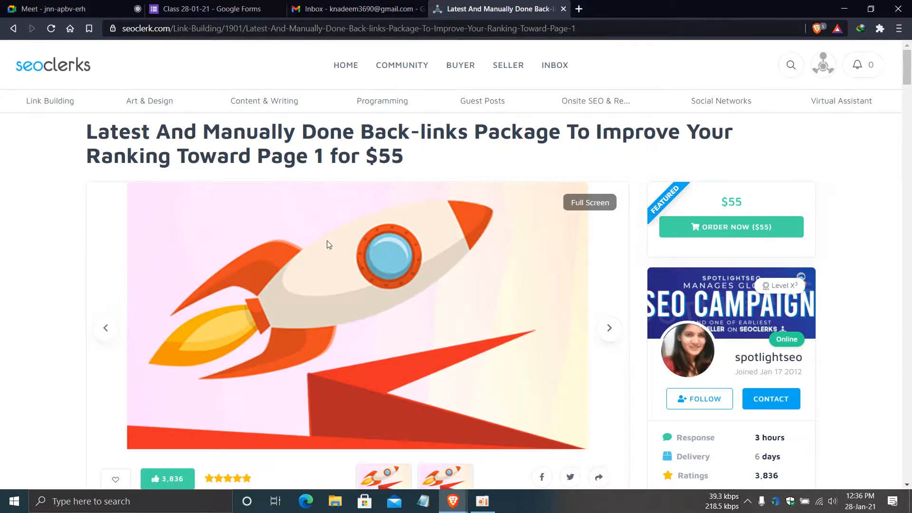
# - Advance the listing's image gallery by two slides
pyautogui.click(610, 334)
pyautogui.click(611, 334)
pyautogui.scroll(-1, 644, 319)
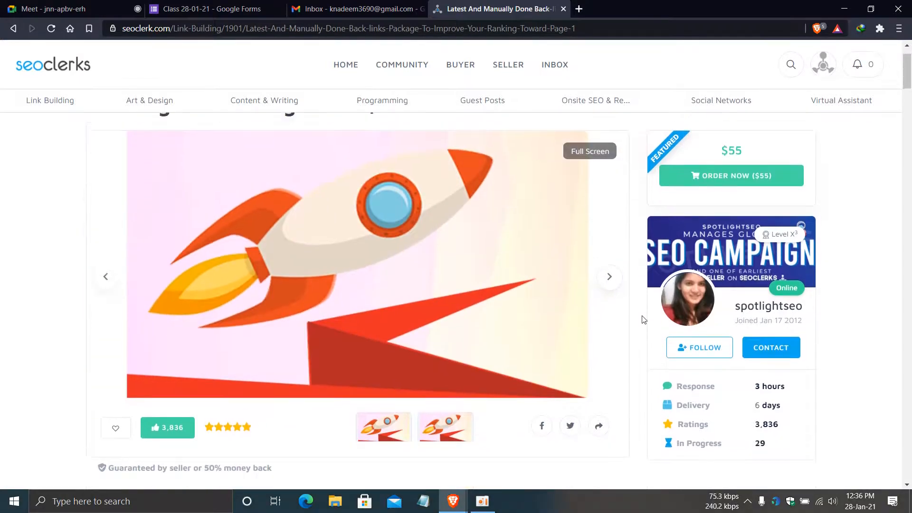
pyautogui.scroll(1, 644, 319)
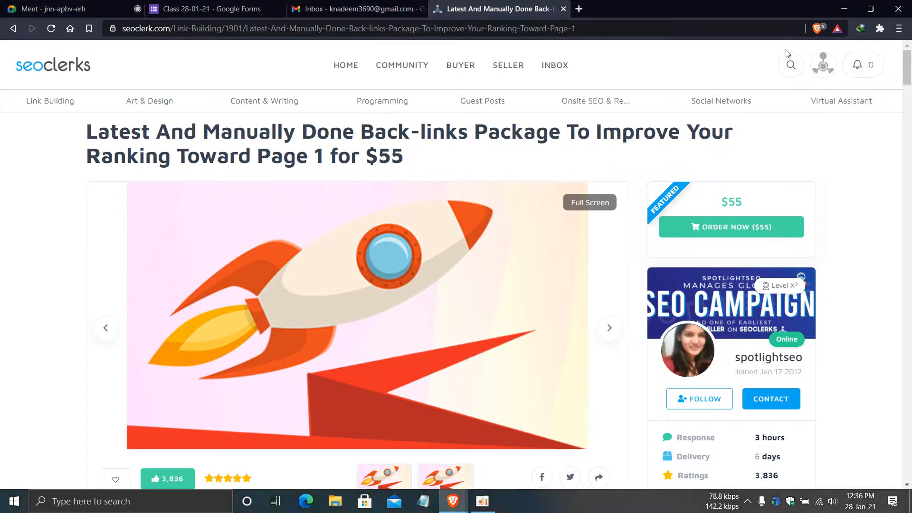
# - Search the marketplace for 'lead generation'
pyautogui.click(789, 64)
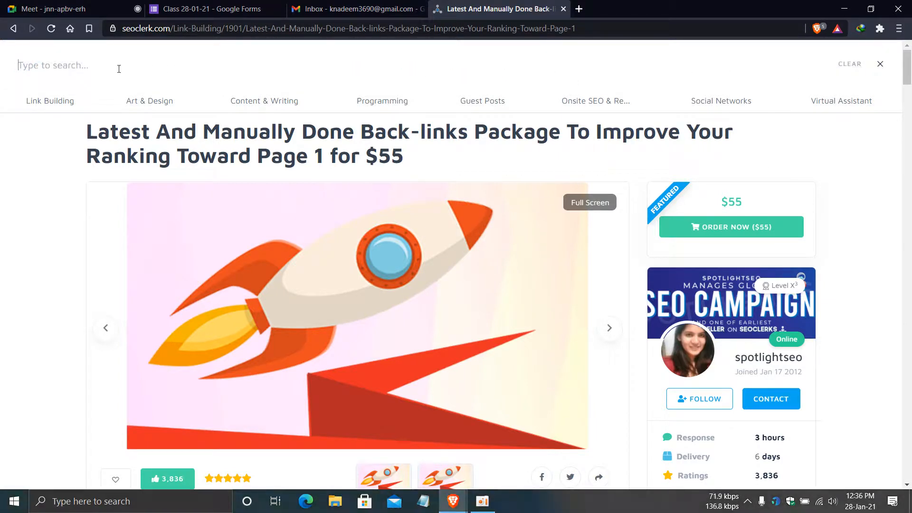
pyautogui.write('lead generation')
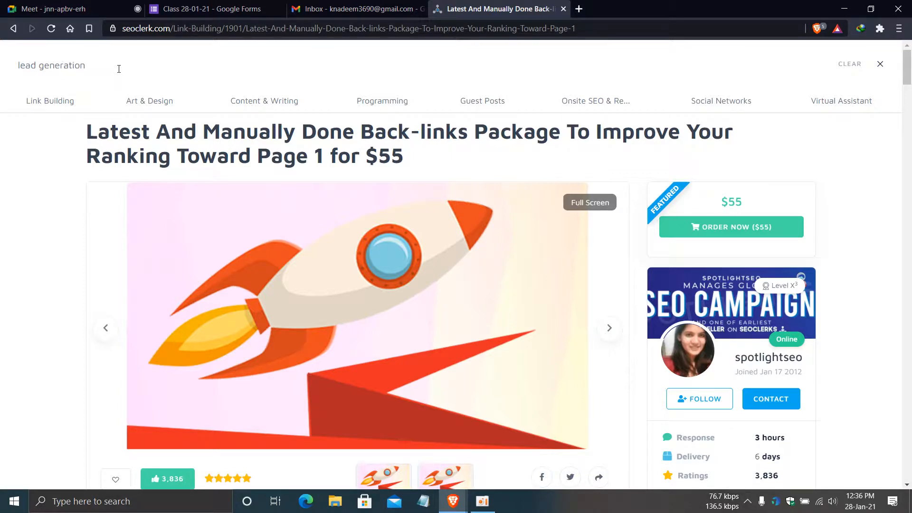
pyautogui.press('Return')
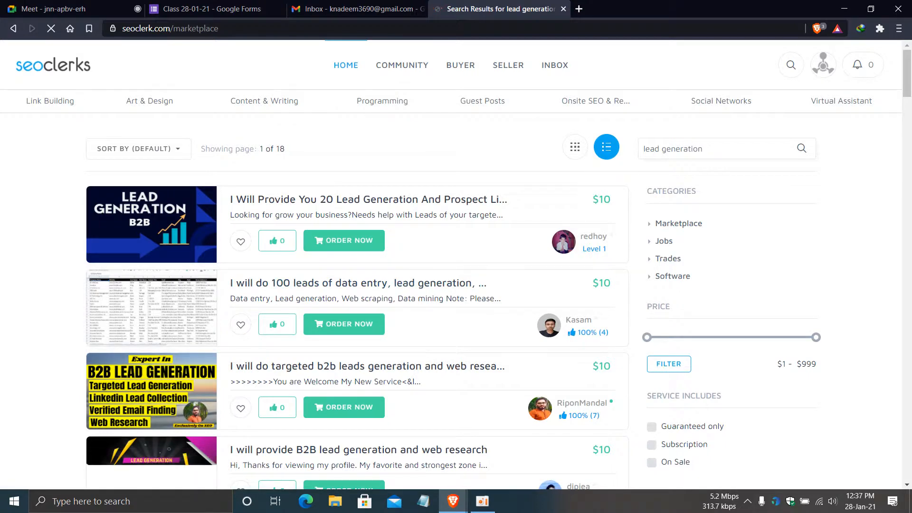
# - Scroll the lead generation results and open the $10 '150 b2b targeted valid email' gig
pyautogui.scroll(-1, 378, 160)
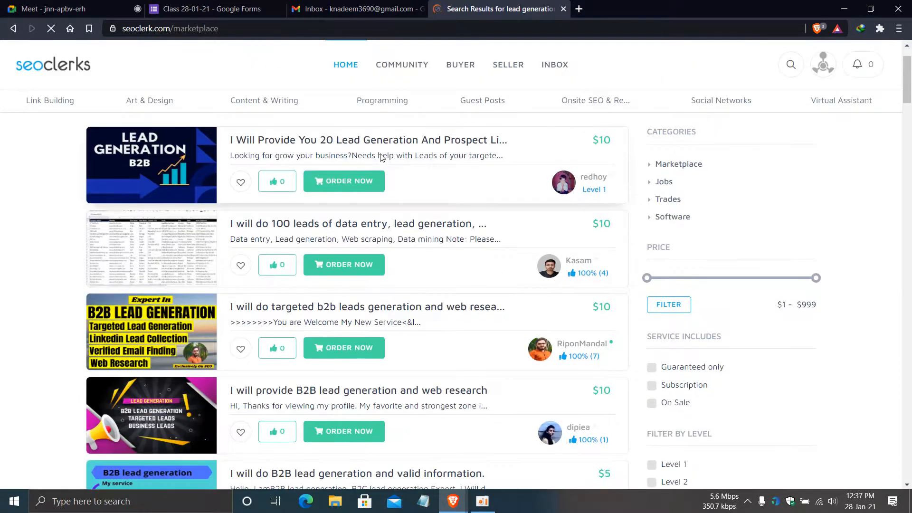
pyautogui.scroll(-1, 380, 156)
pyautogui.scroll(-1, 379, 155)
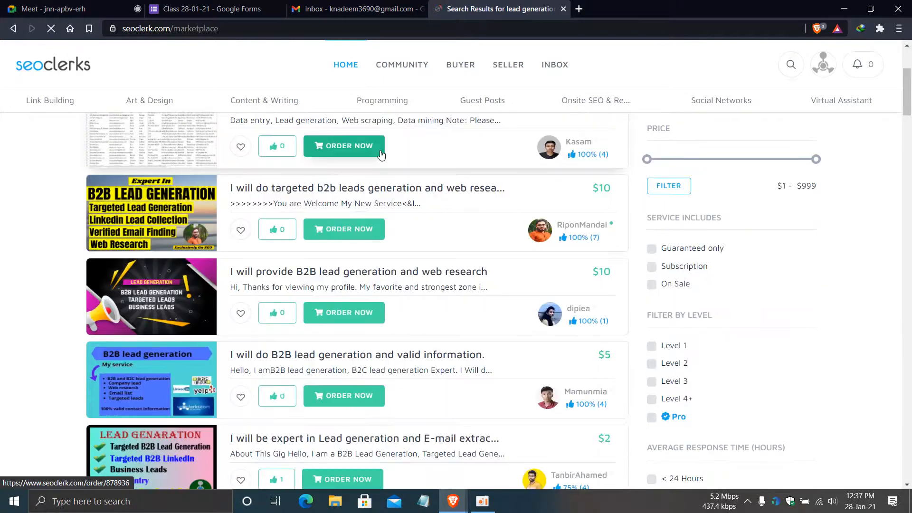
pyautogui.scroll(3, 380, 155)
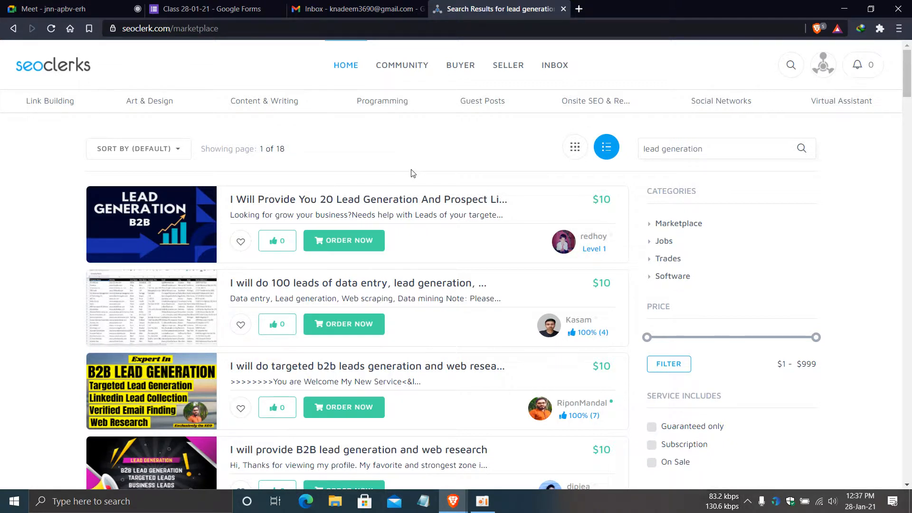
pyautogui.scroll(-5, 431, 219)
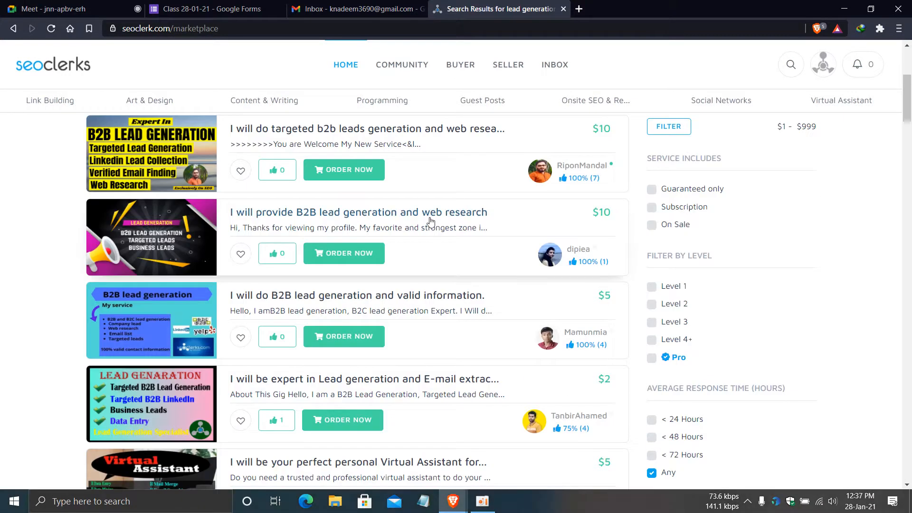
pyautogui.scroll(-1, 433, 223)
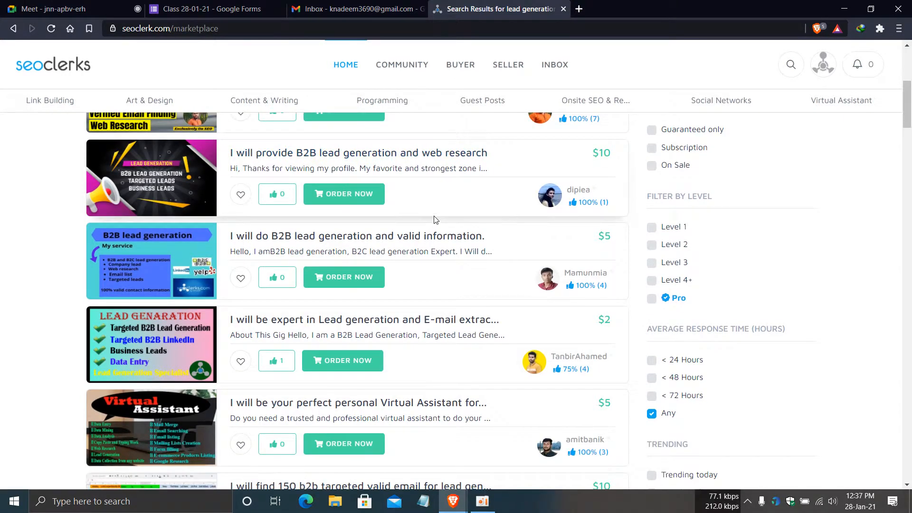
pyautogui.scroll(-1, 434, 221)
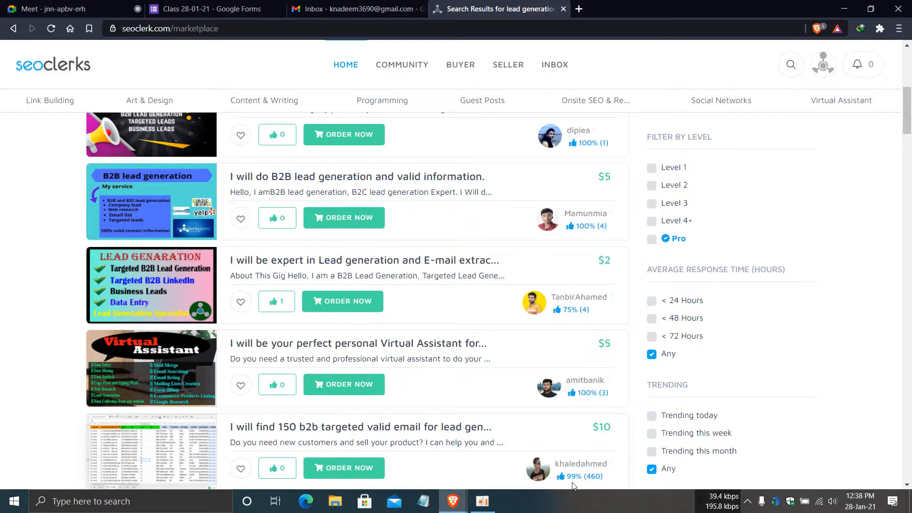
pyautogui.scroll(-1, 574, 483)
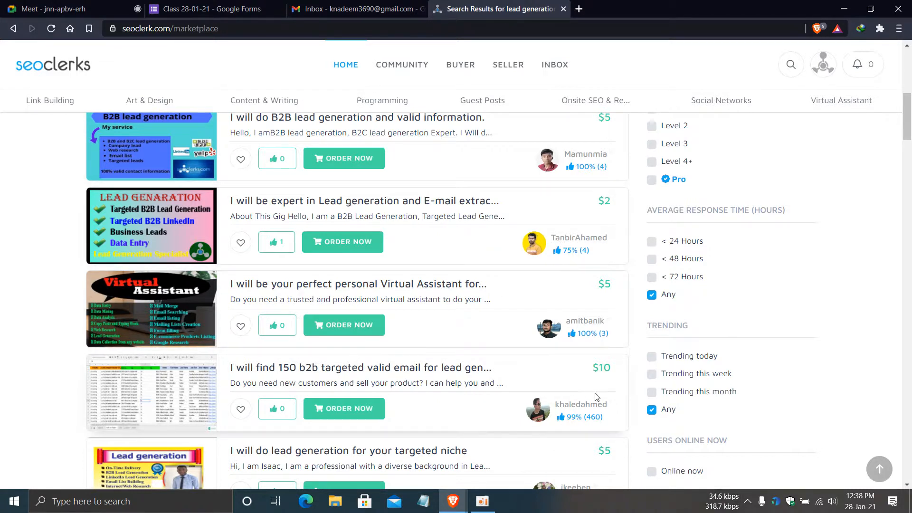
pyautogui.click(479, 373)
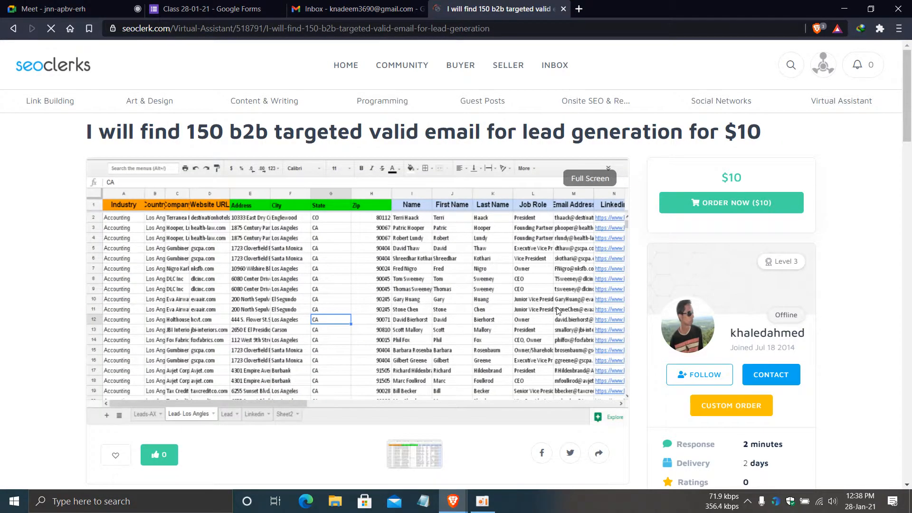
# - Scroll the b2b email gig page past the spreadsheet preview to the description's delivered data fields
pyautogui.scroll(-1, 565, 307)
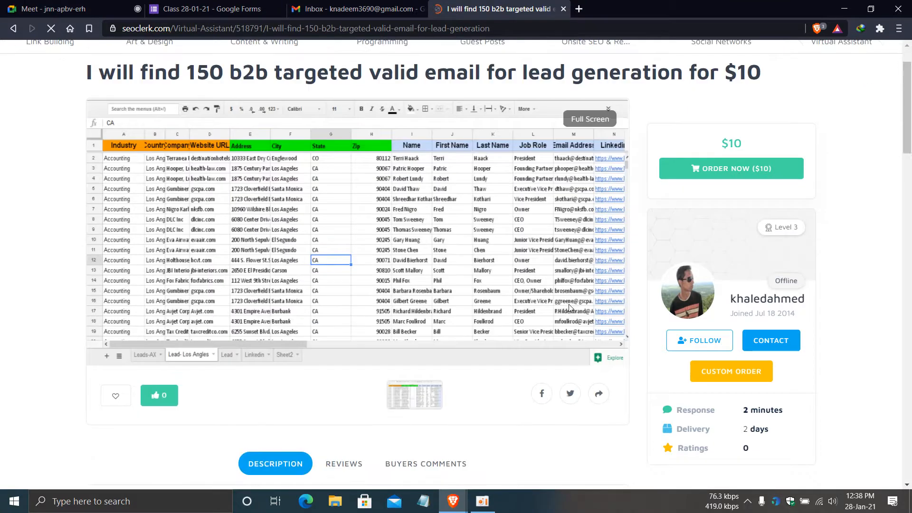
pyautogui.scroll(-2, 568, 366)
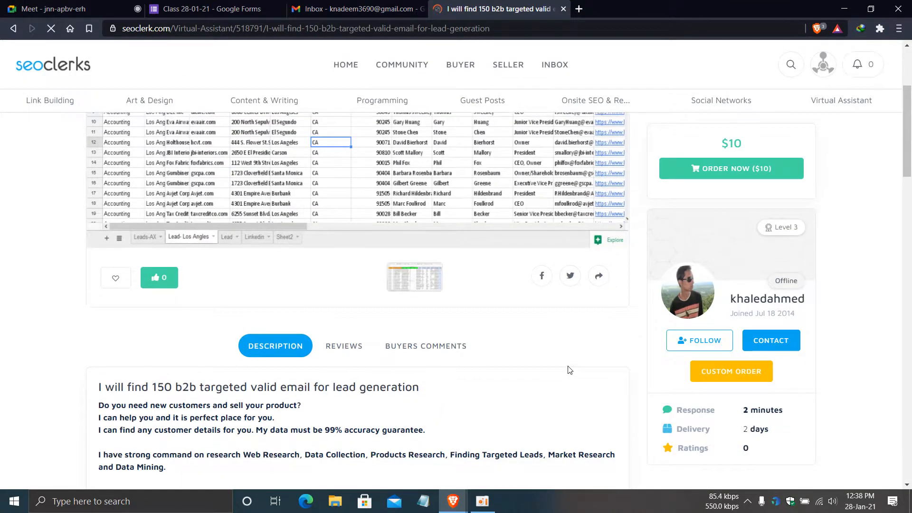
pyautogui.scroll(3, 572, 370)
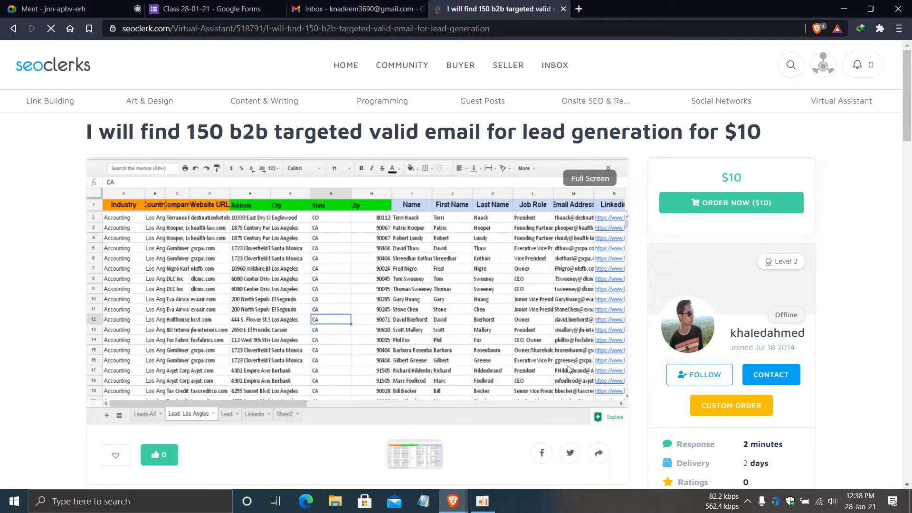
pyautogui.scroll(-8, 568, 370)
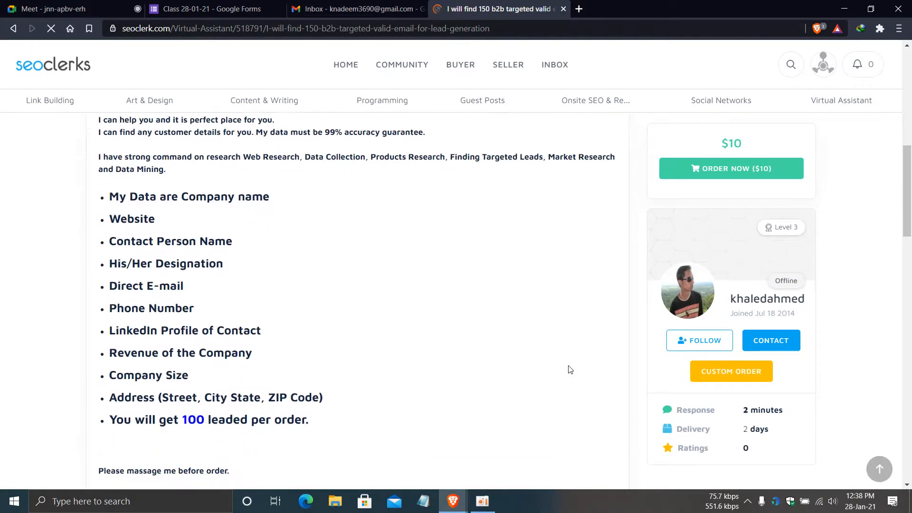
pyautogui.scroll(-1, 570, 370)
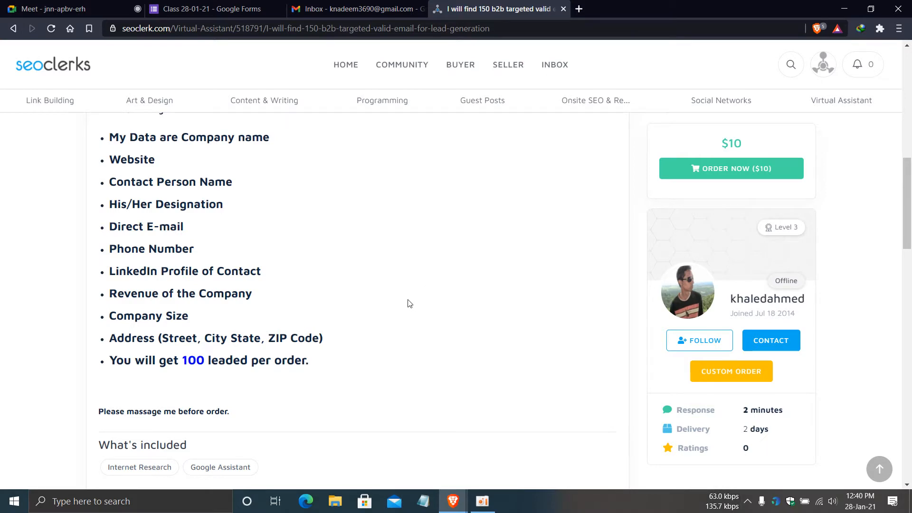
pyautogui.scroll(-3, 410, 303)
pyautogui.scroll(-1, 411, 302)
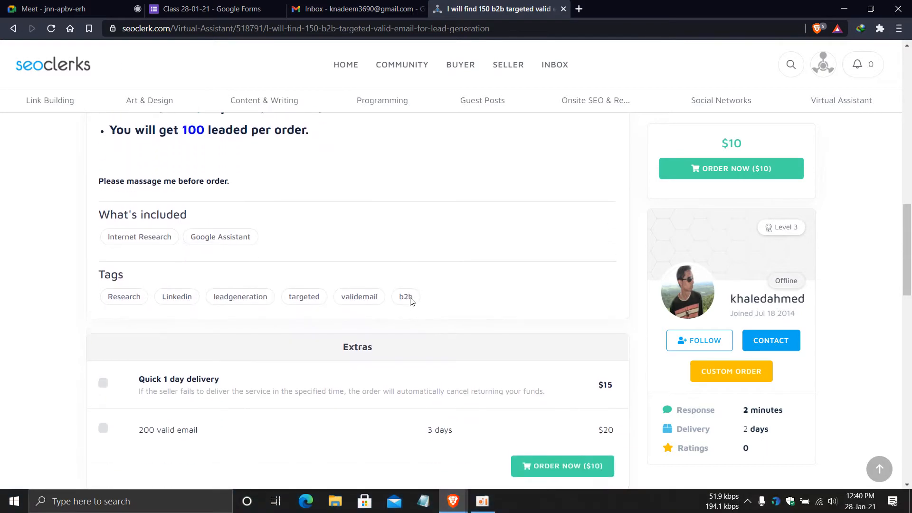
pyautogui.scroll(-1, 411, 302)
pyautogui.scroll(-3, 412, 302)
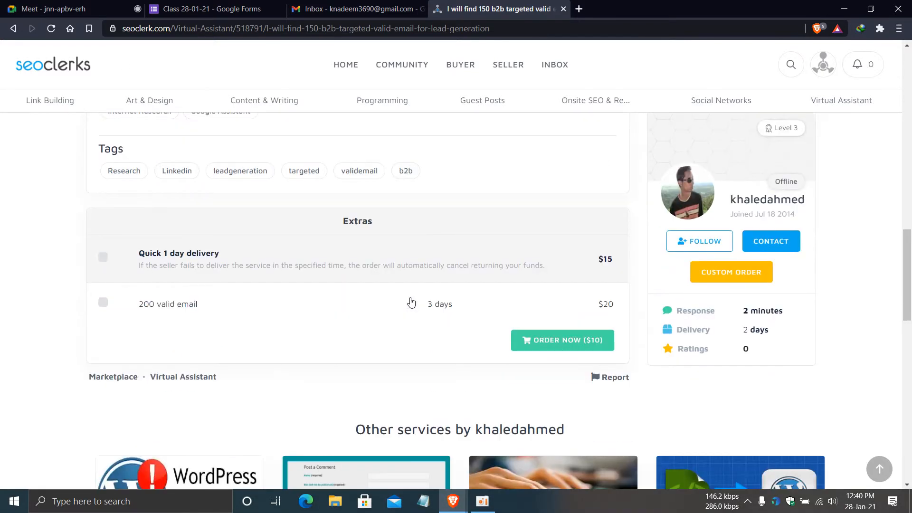
pyautogui.scroll(-3, 412, 302)
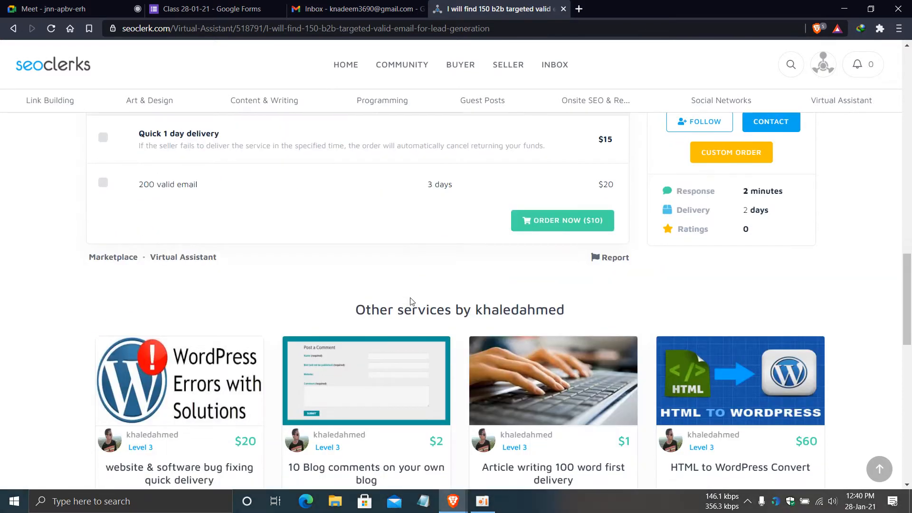
pyautogui.scroll(-6, 411, 302)
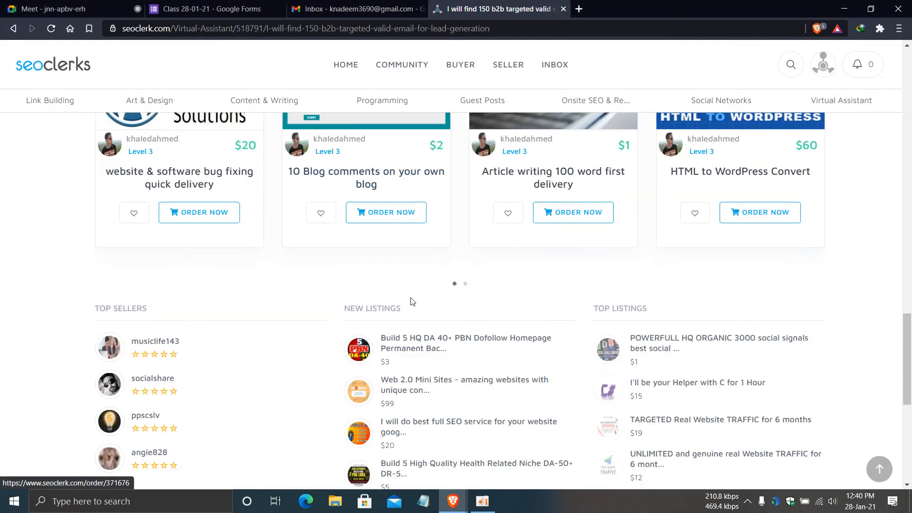
pyautogui.scroll(-3, 411, 297)
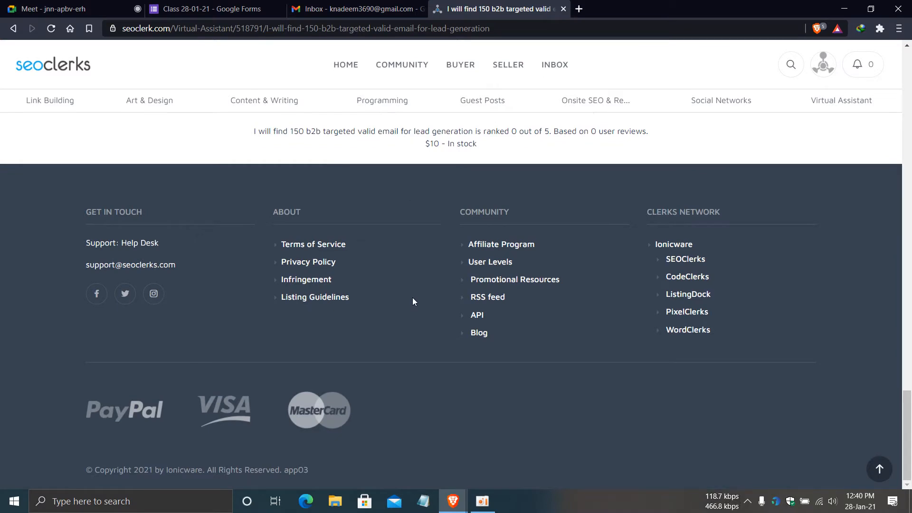
pyautogui.scroll(5, 413, 301)
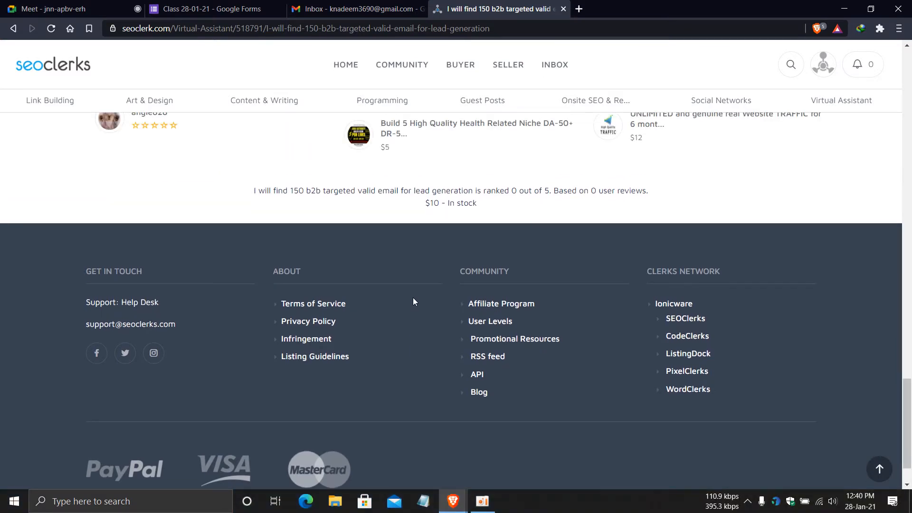
pyautogui.scroll(5, 413, 301)
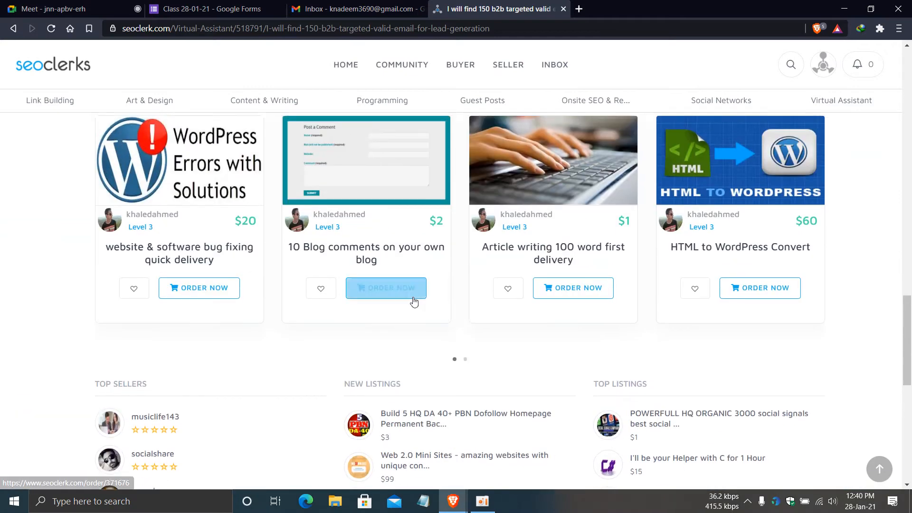
pyautogui.scroll(7, 448, 326)
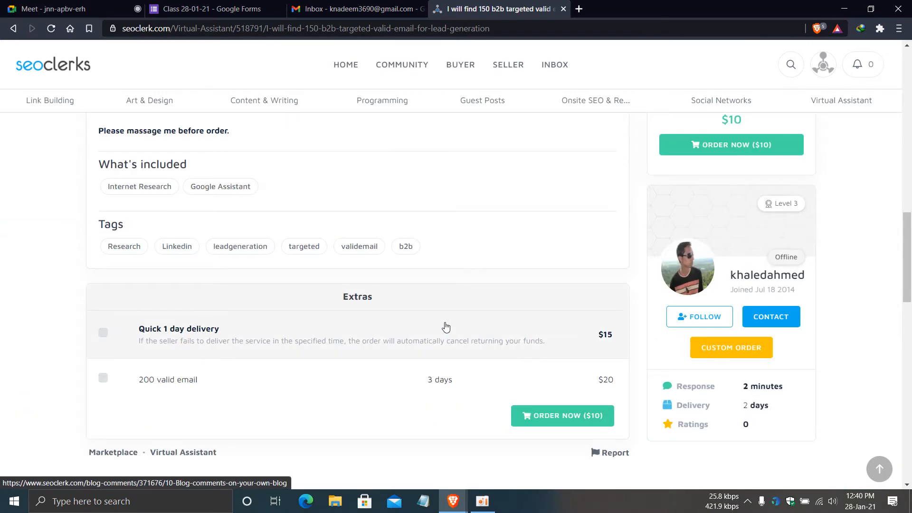
pyautogui.moveTo(756, 386); pyautogui.dragTo(783, 387)
pyautogui.doubleClick(757, 405)
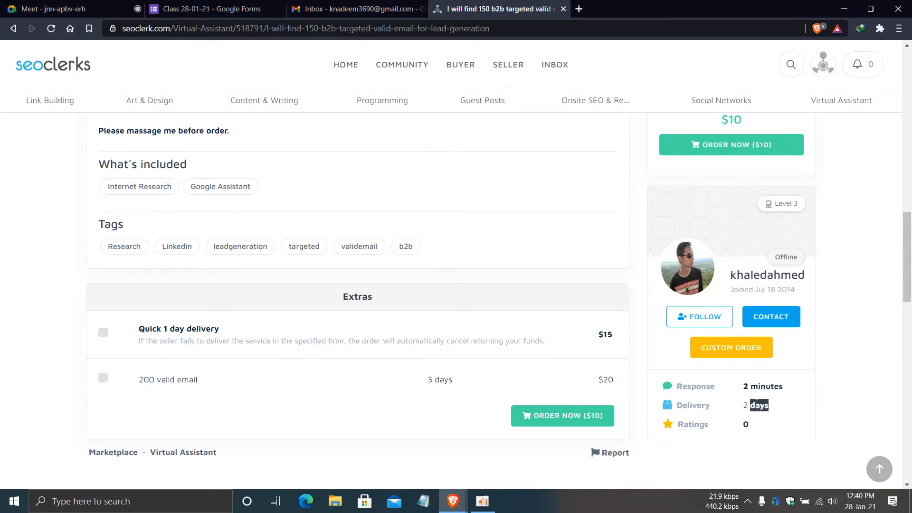
pyautogui.click(797, 410)
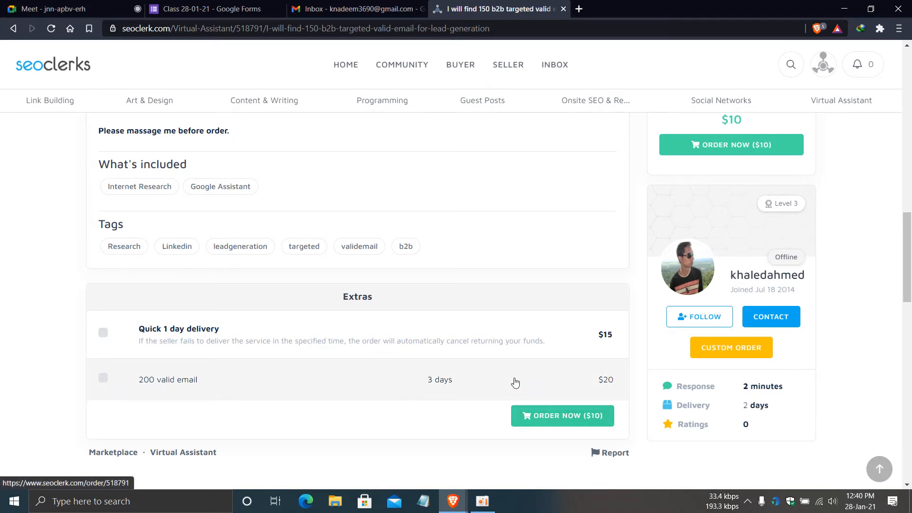
pyautogui.scroll(2, 490, 376)
pyautogui.scroll(4, 491, 377)
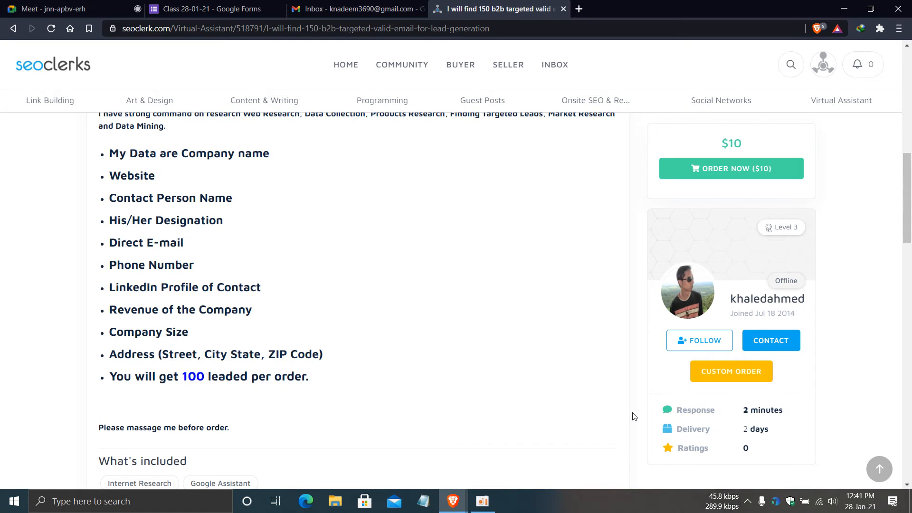
pyautogui.doubleClick(783, 313)
pyautogui.click(846, 313)
pyautogui.scroll(5, 622, 325)
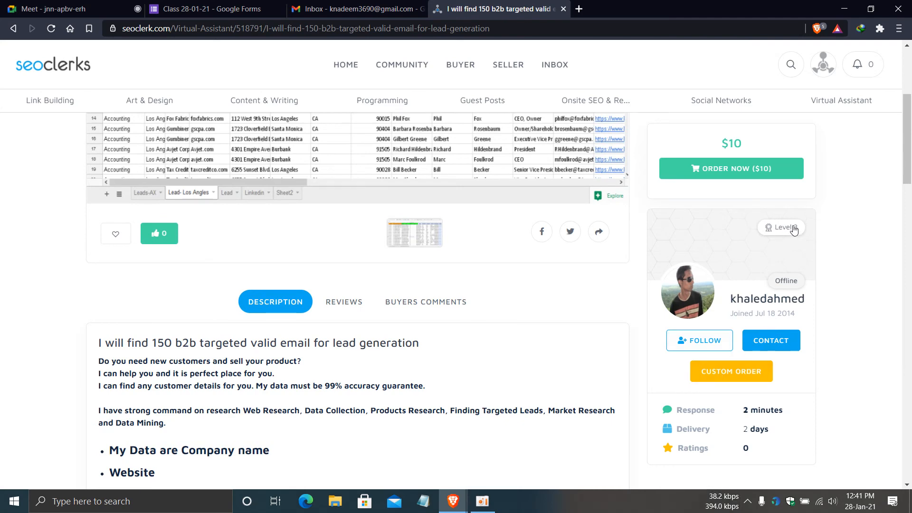
pyautogui.scroll(4, 593, 361)
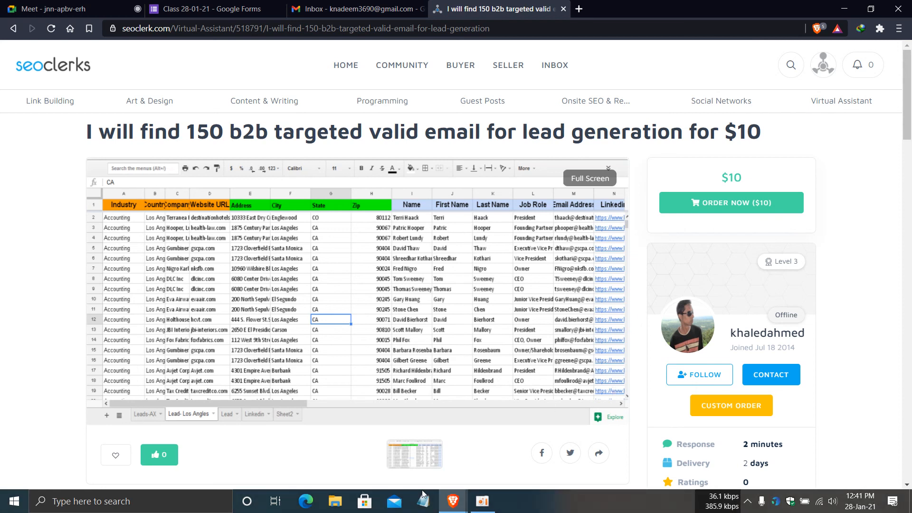
pyautogui.click(479, 501)
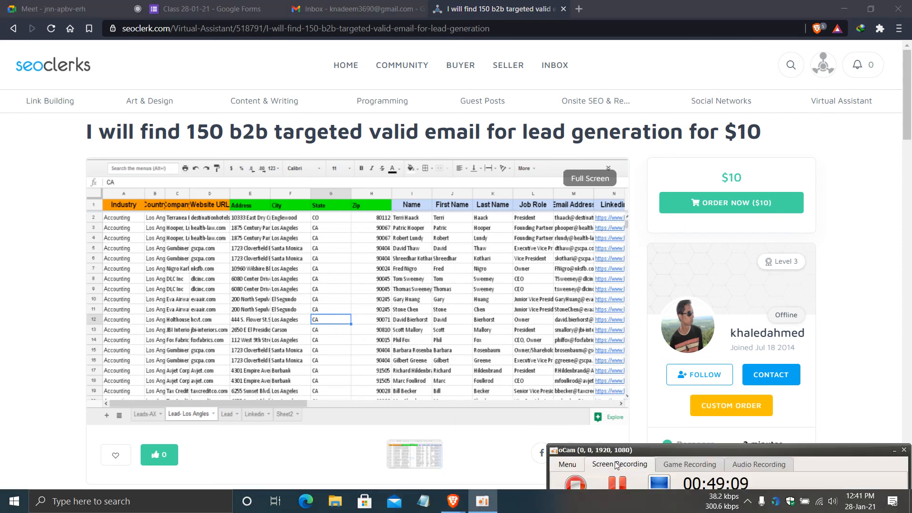